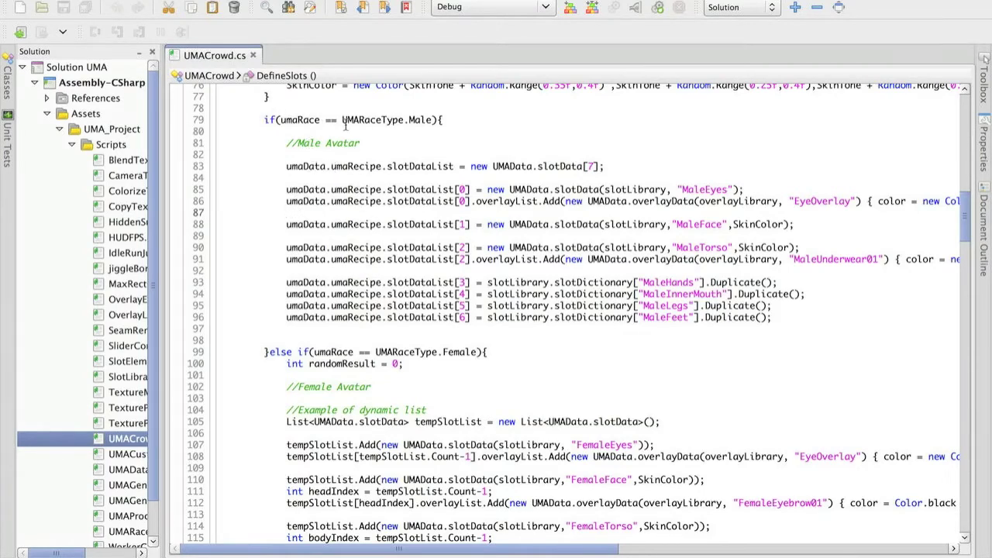
# - Examine the UMARaceType.Male branch of DefineSlots and its slotDataList array declaration
pyautogui.click(409, 166)
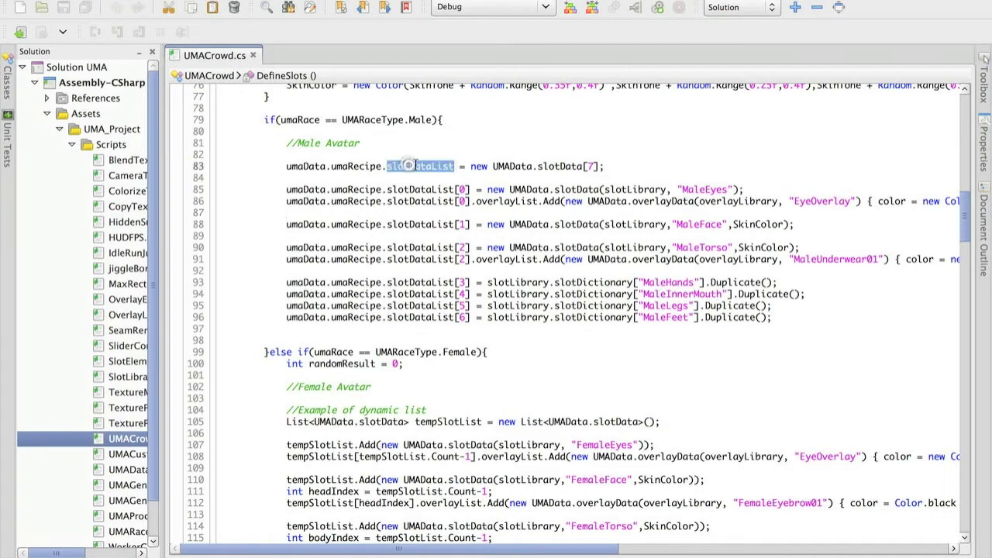
pyautogui.doubleClick(420, 119)
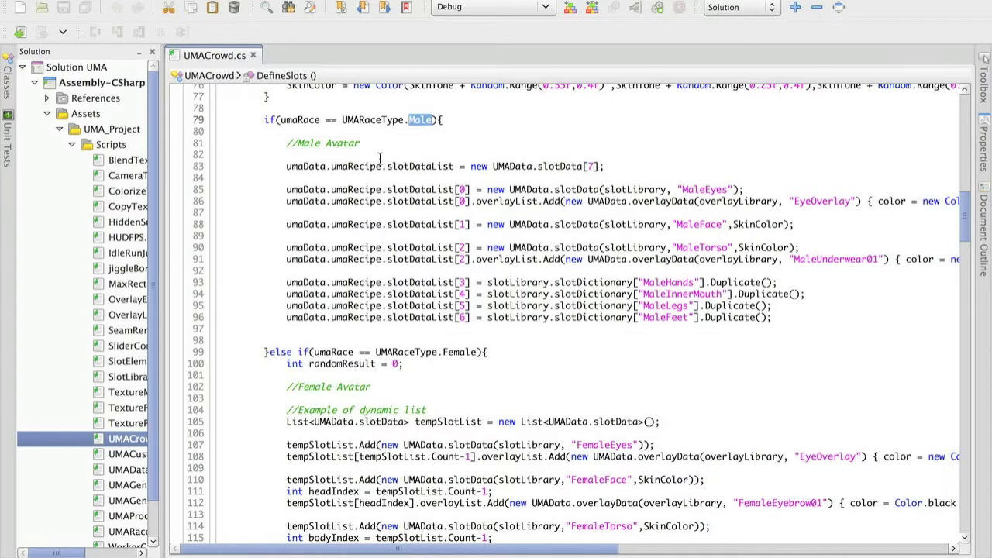
pyautogui.scroll(-3, 288, 227)
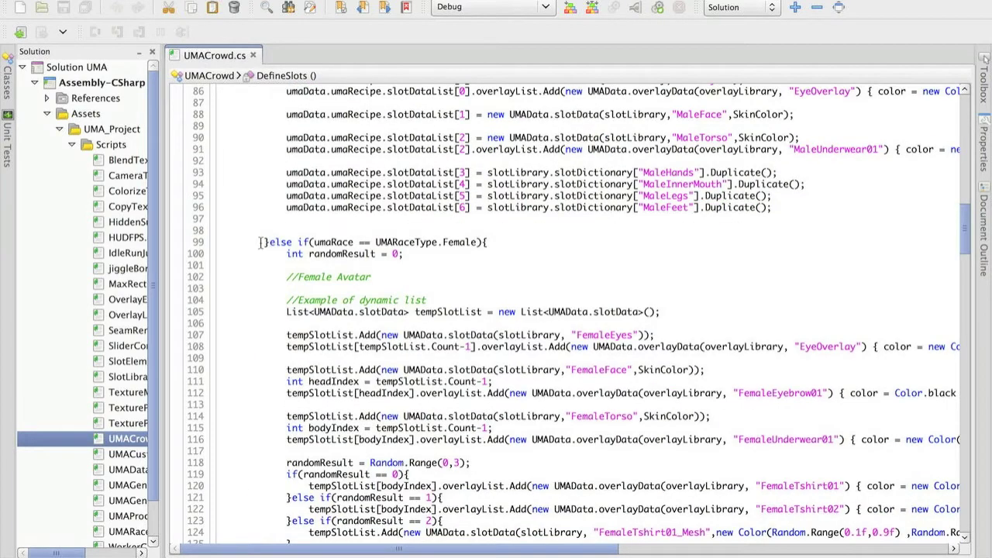
# - Examine the UMARaceType.Female branch and the tempSlotList declaration under the dynamic list comment
pyautogui.moveTo(260, 242); pyautogui.dragTo(454, 257)
pyautogui.click(454, 272)
pyautogui.scroll(-2, 455, 272)
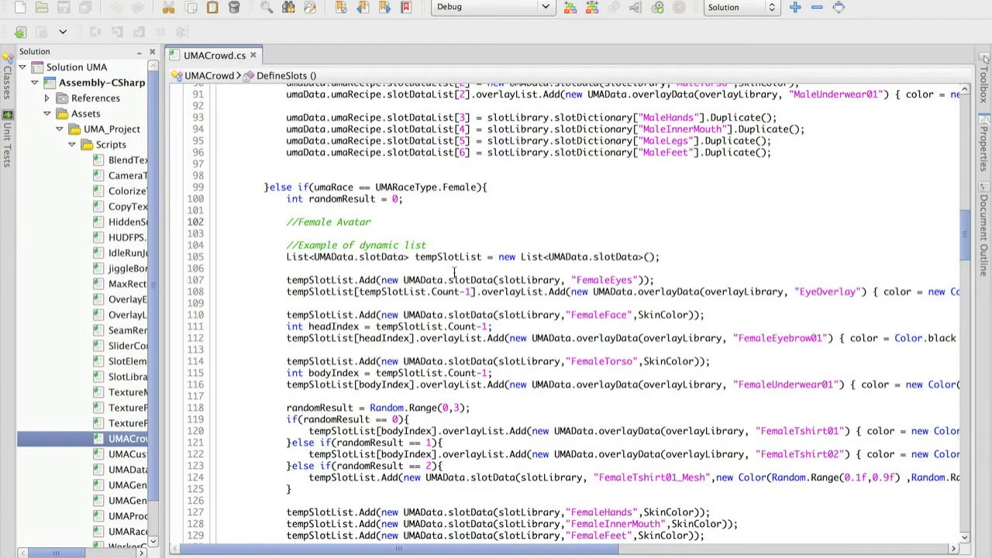
pyautogui.moveTo(287, 258); pyautogui.dragTo(679, 261)
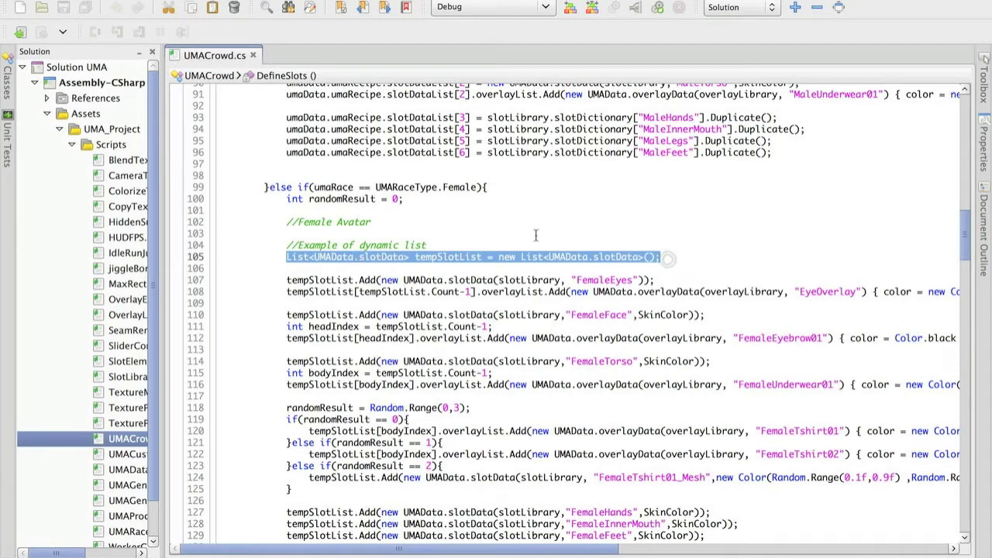
pyautogui.click(374, 269)
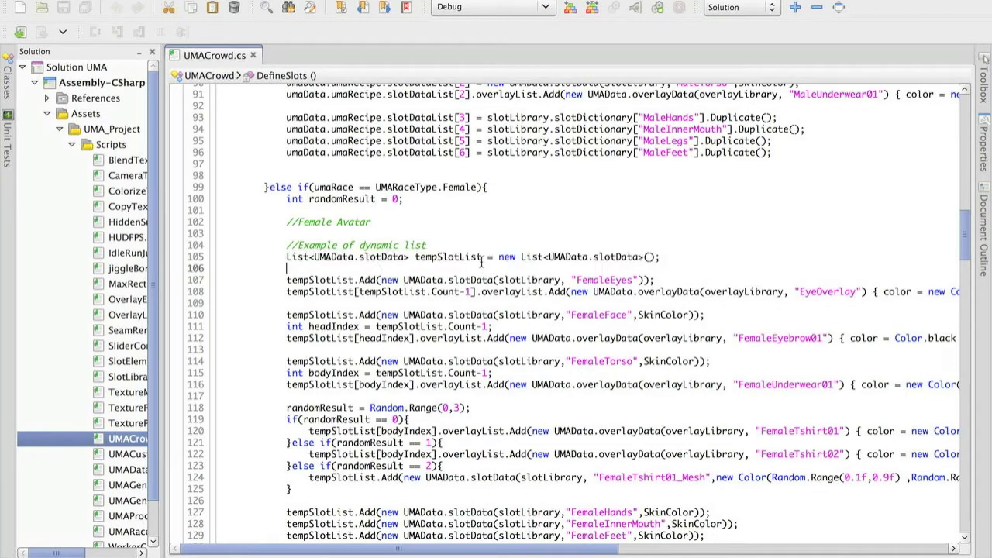
pyautogui.scroll(-2, 512, 250)
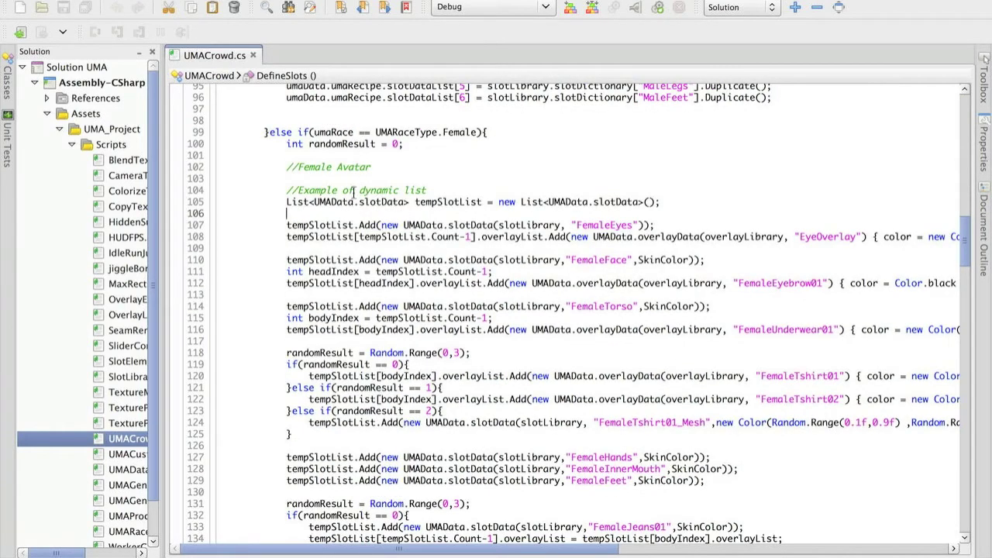
pyautogui.scroll(-1, 967, 242)
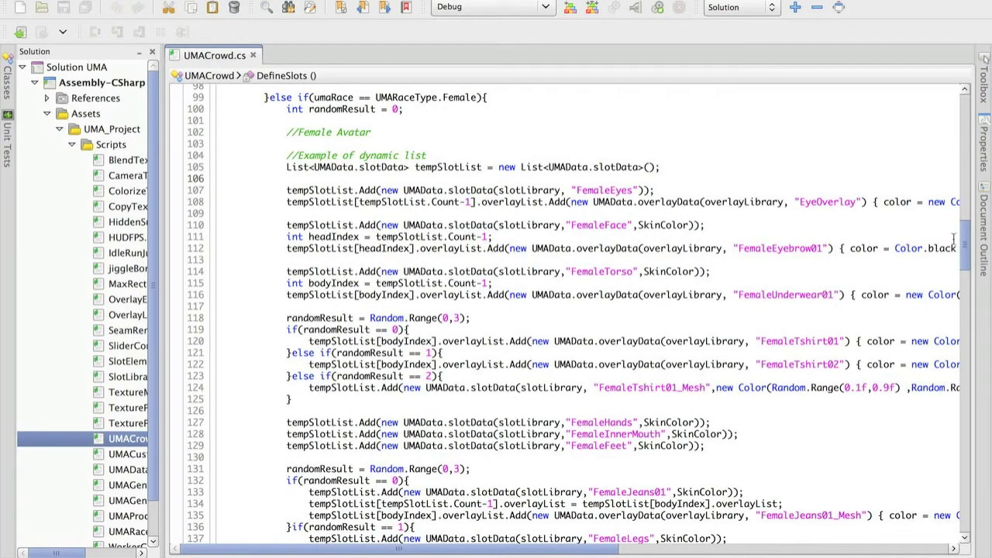
pyautogui.scroll(-1, 970, 248)
pyautogui.scroll(1, 970, 248)
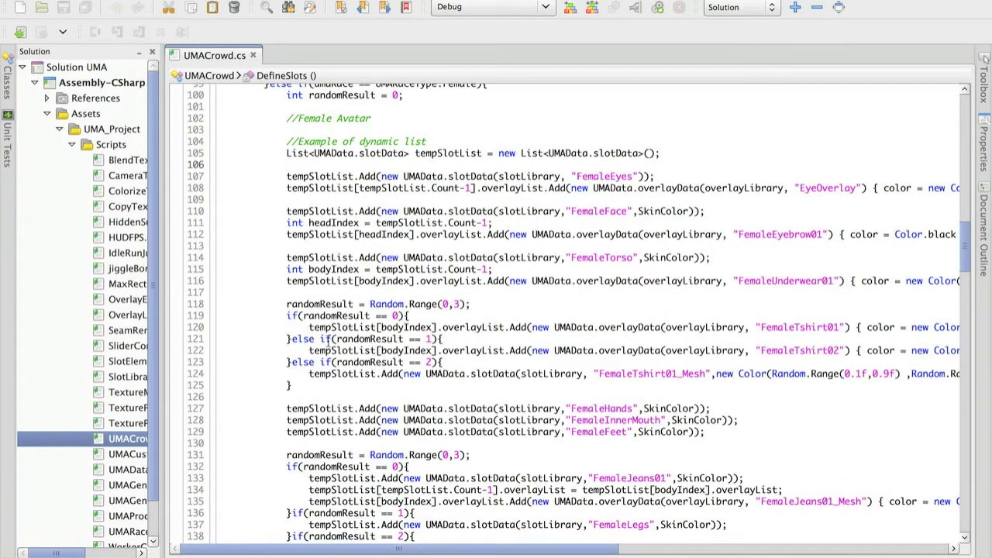
# - Review the randomResult assignment and FemaleJeans01 condition against the tempSlotList declaration and the male branch's fixed slots
pyautogui.moveTo(286, 455); pyautogui.dragTo(470, 455)
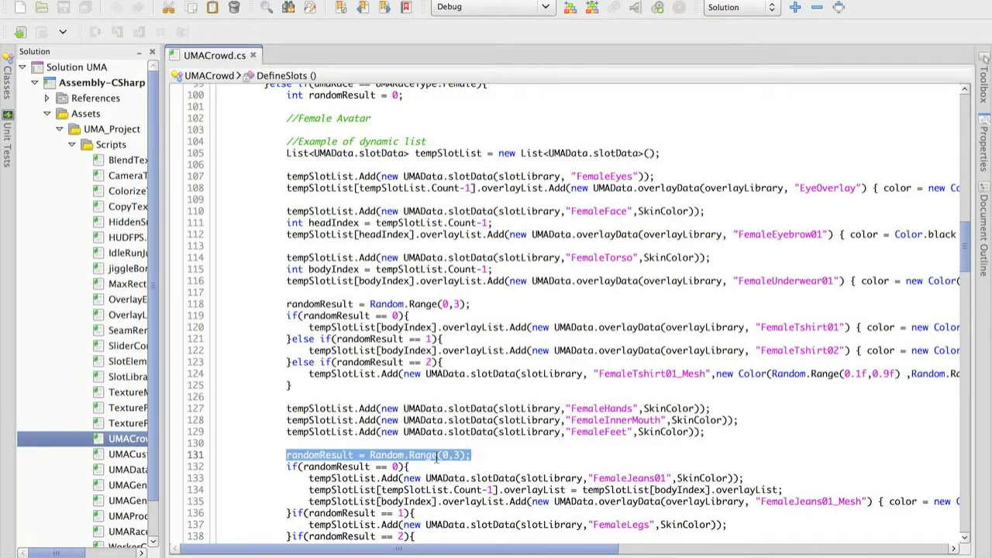
pyautogui.moveTo(287, 467); pyautogui.dragTo(291, 513)
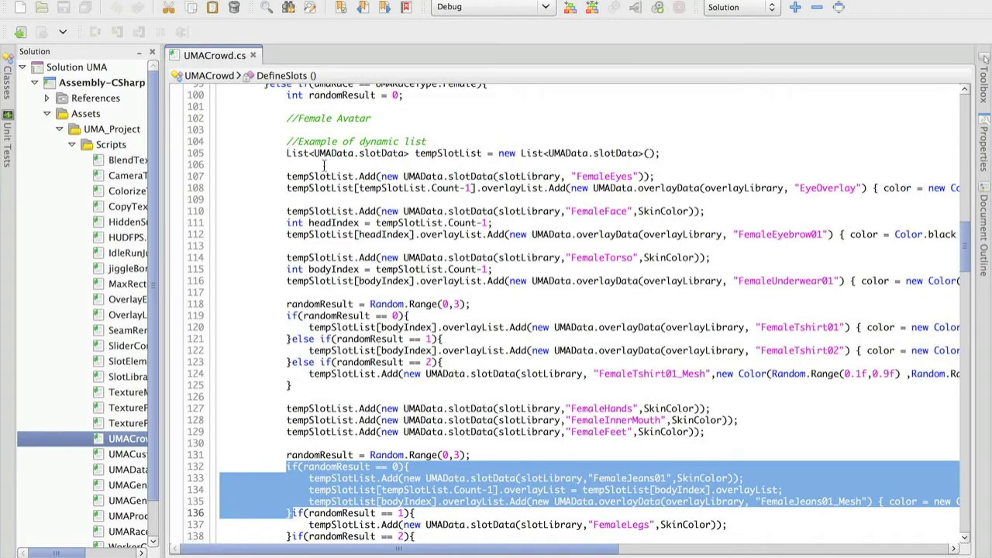
pyautogui.moveTo(286, 153); pyautogui.dragTo(663, 159)
pyautogui.click(663, 159)
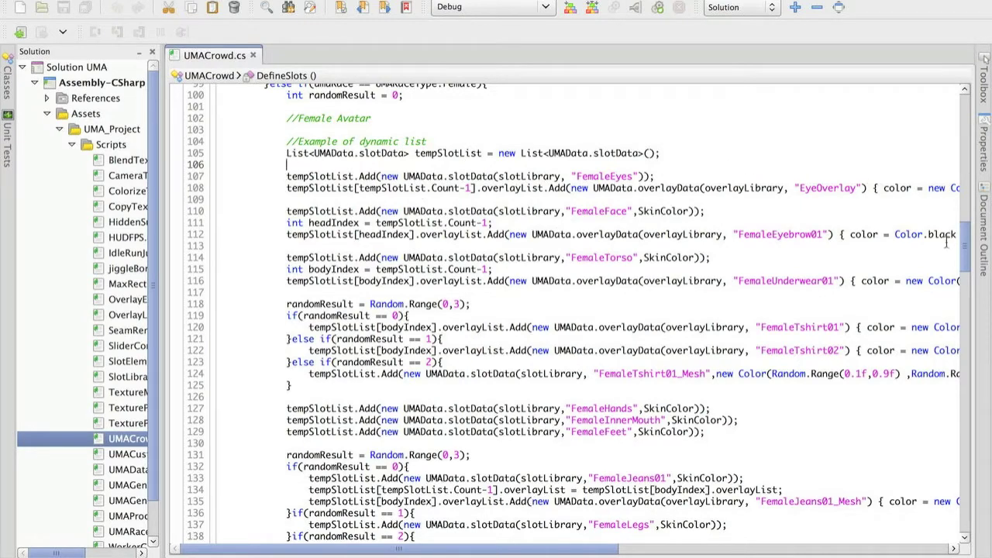
pyautogui.moveTo(966, 250); pyautogui.dragTo(966, 223)
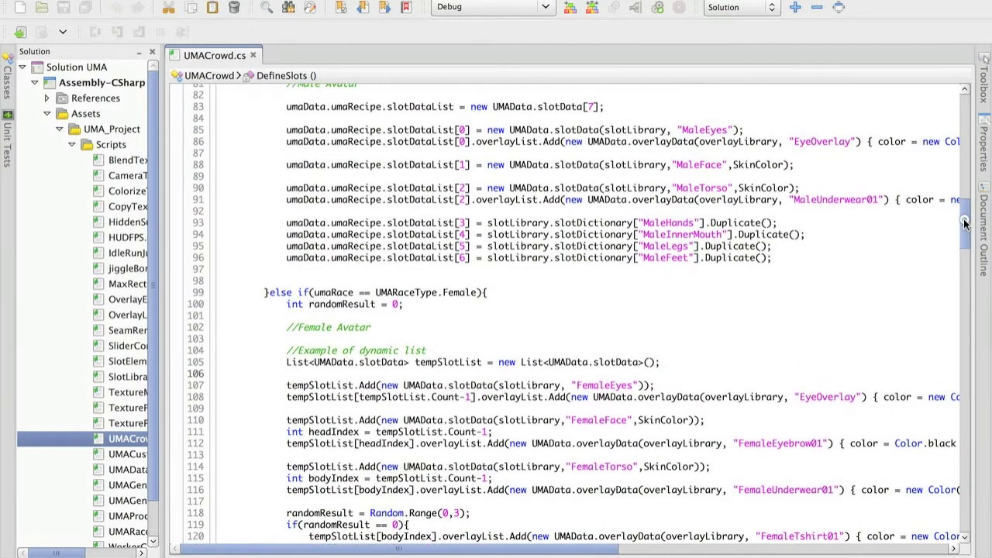
pyautogui.scroll(-5, 353, 287)
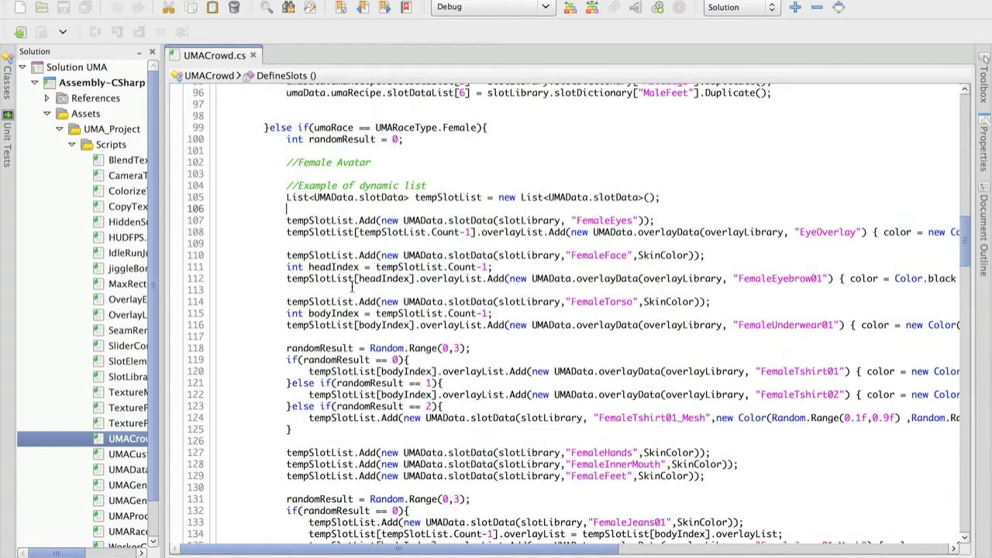
pyautogui.scroll(-2, 293, 189)
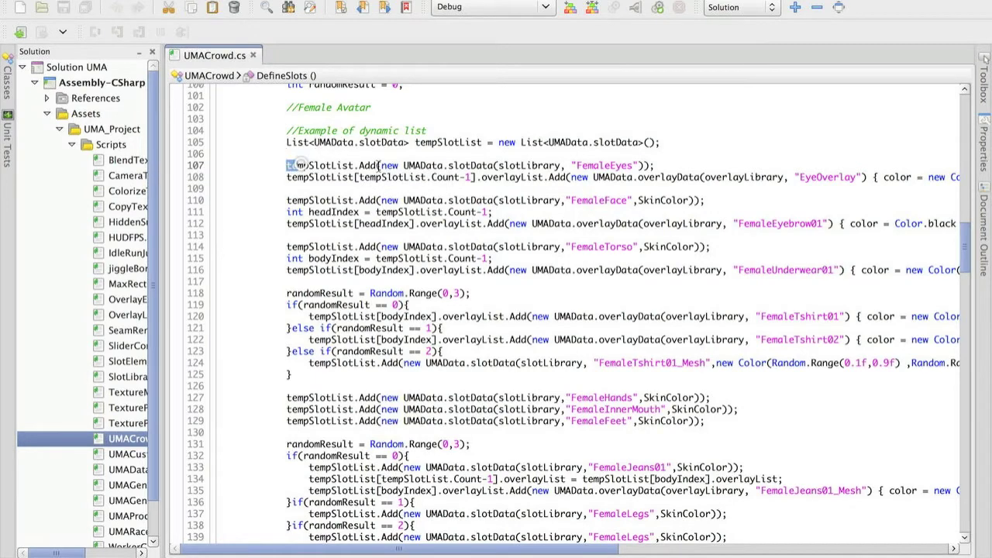
# - Examine how the FemaleEyes slot is added to tempSlotList and how its EyeOverlay gets a colour
pyautogui.click(413, 165)
pyautogui.moveTo(288, 165); pyautogui.dragTo(354, 165)
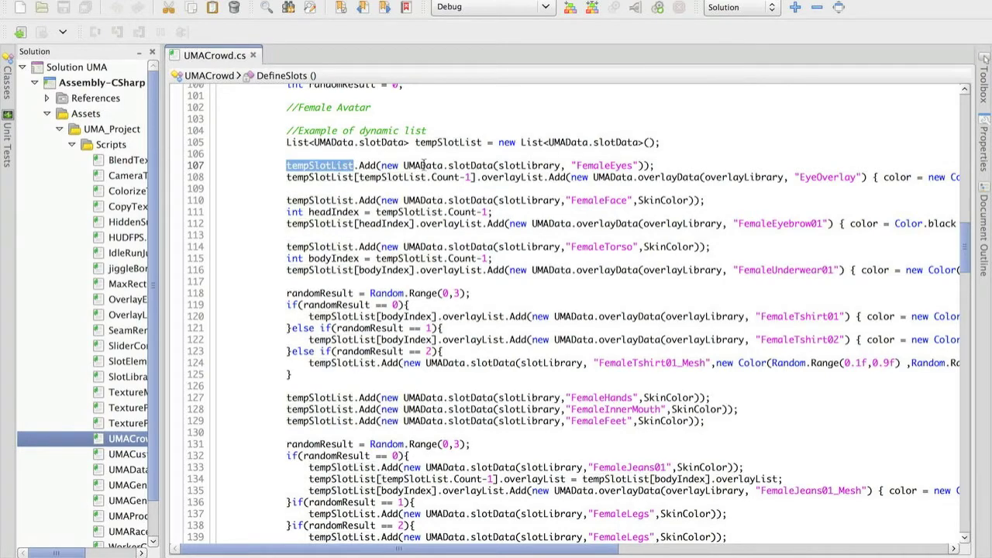
pyautogui.doubleClick(593, 165)
pyautogui.click(310, 165)
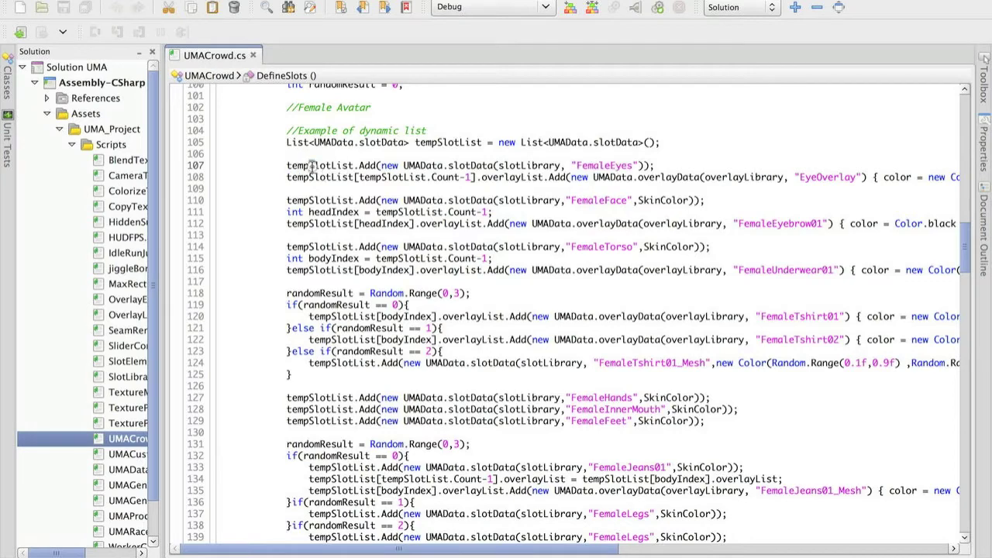
pyautogui.doubleClick(312, 165)
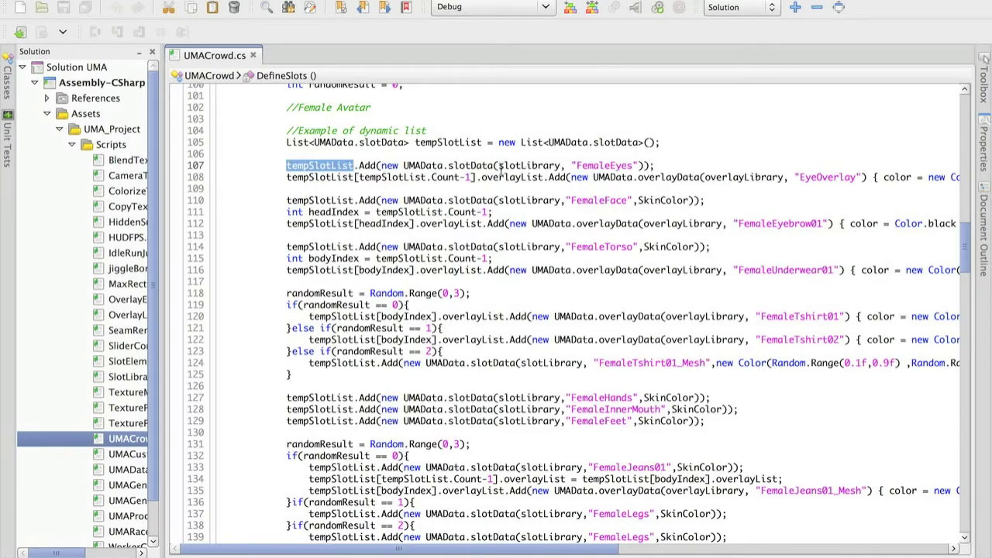
pyautogui.click(826, 178)
pyautogui.hscroll(3, 825, 179)
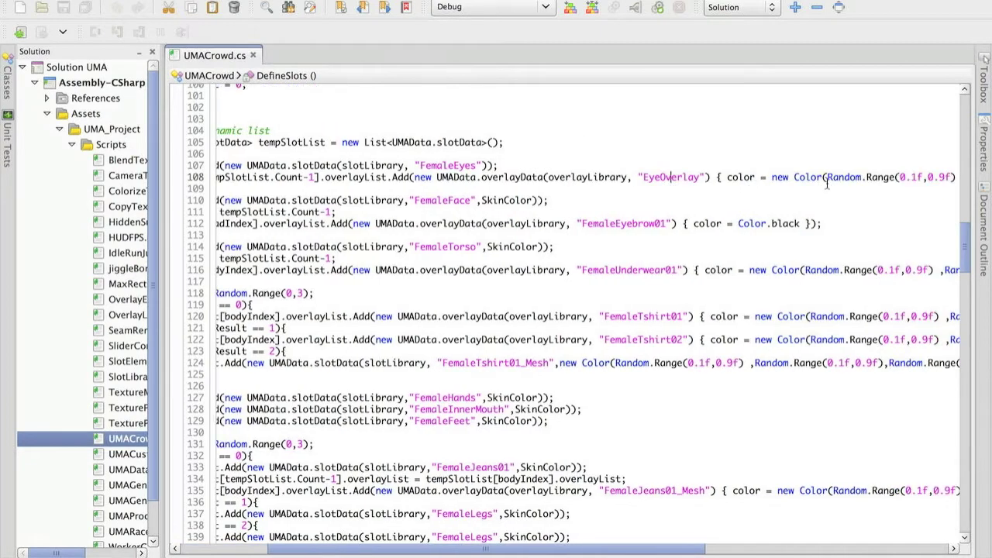
pyautogui.hscroll(-3, 698, 186)
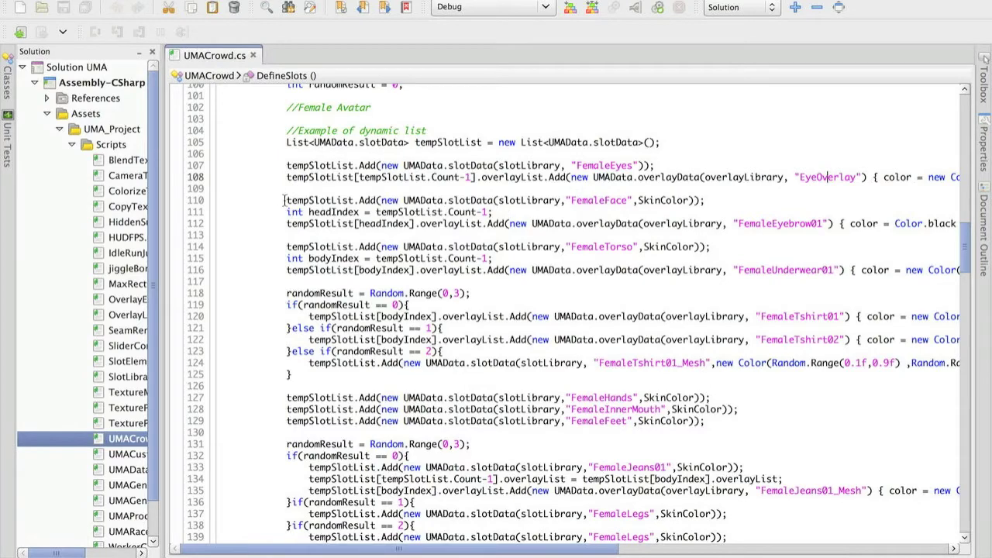
# - Examine the line adding the FemaleFace slot and the headIndex assignment from tempSlotList.Count-1
pyautogui.moveTo(284, 200); pyautogui.dragTo(707, 200)
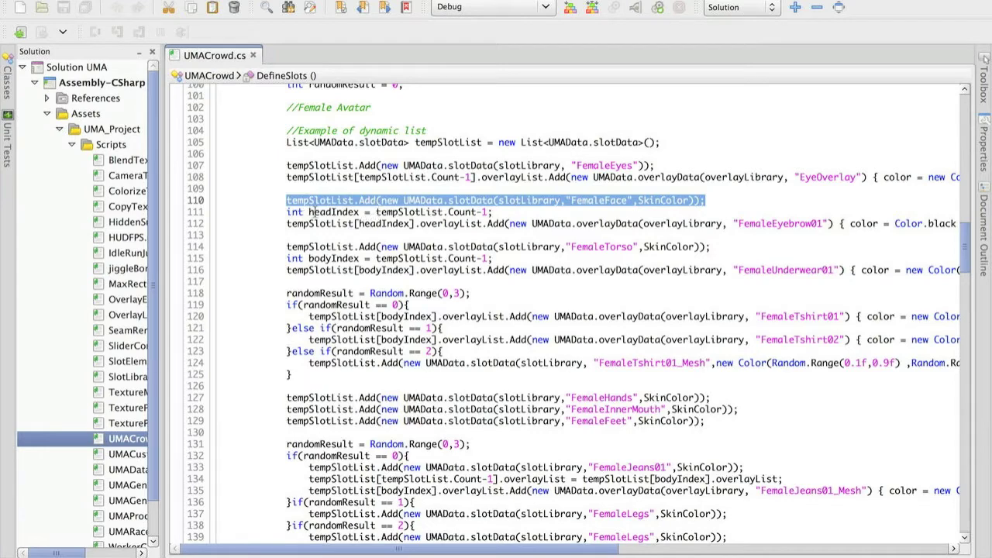
pyautogui.doubleClick(314, 212)
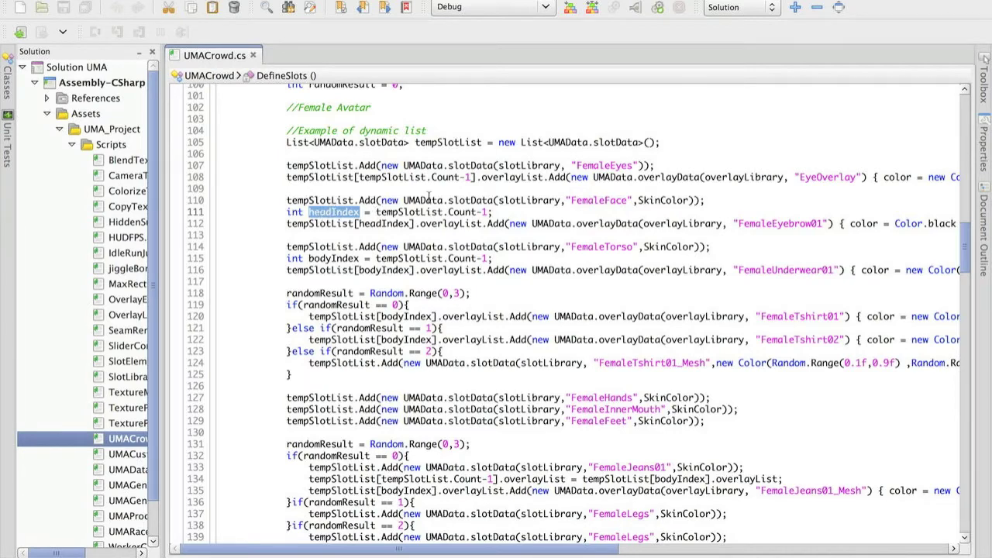
pyautogui.doubleClick(603, 201)
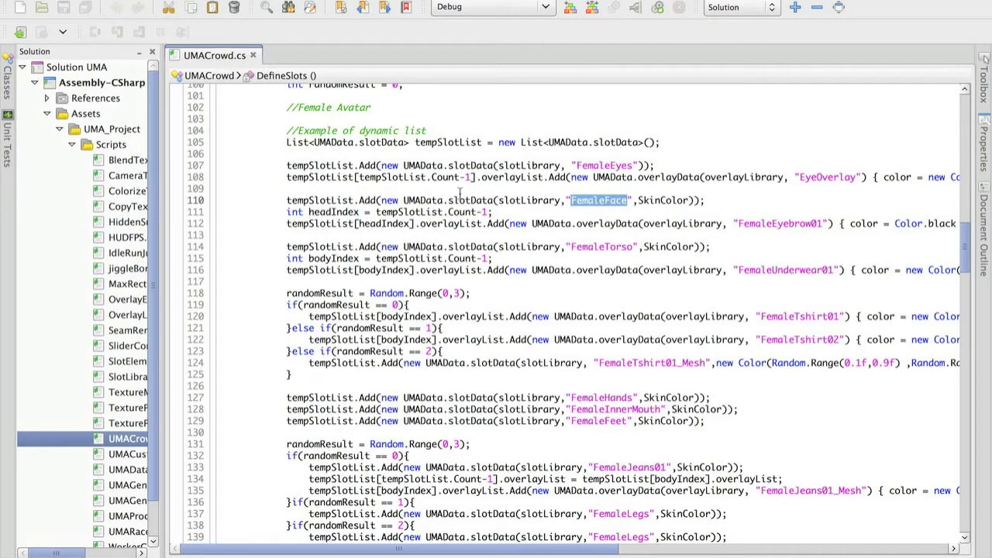
pyautogui.moveTo(378, 211); pyautogui.dragTo(488, 210)
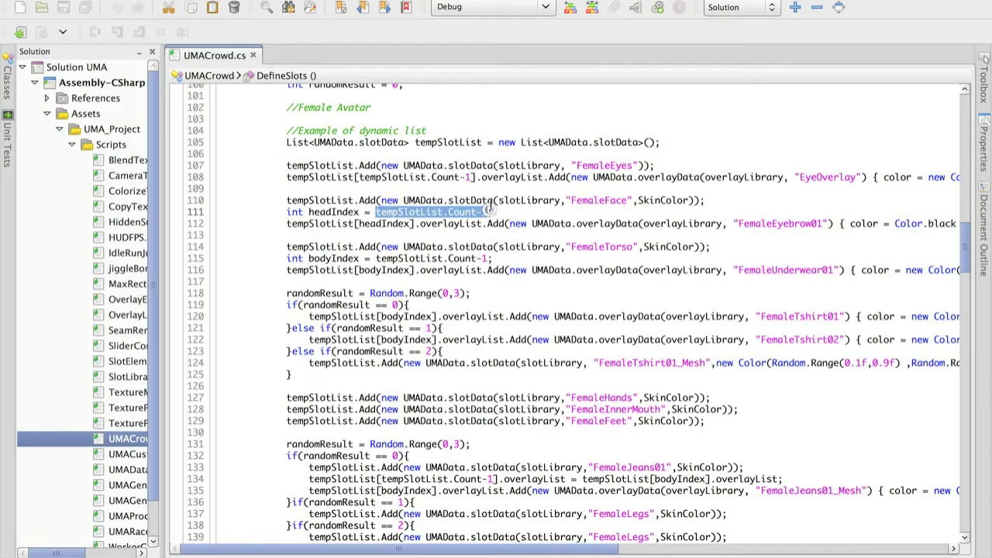
pyautogui.doubleClick(314, 200)
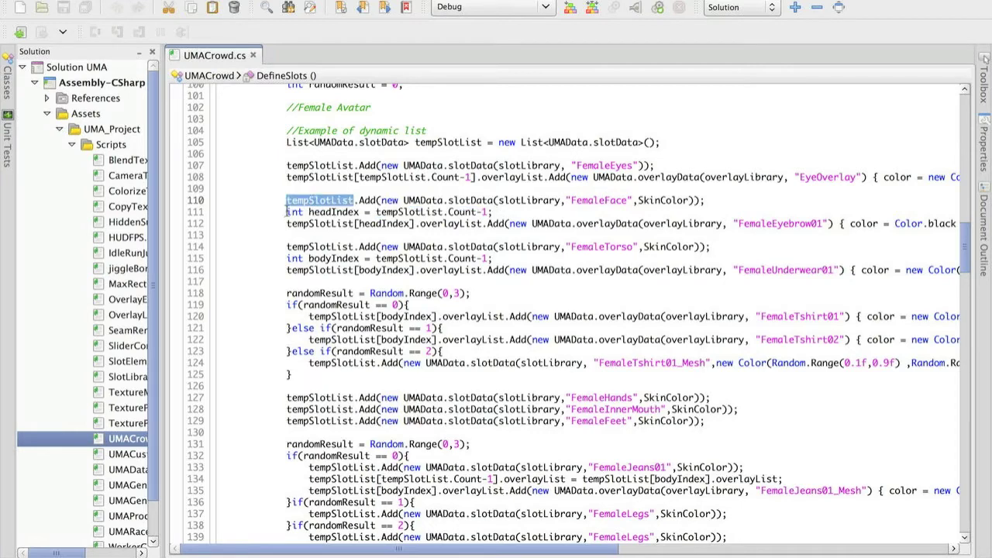
pyautogui.moveTo(287, 212); pyautogui.dragTo(500, 213)
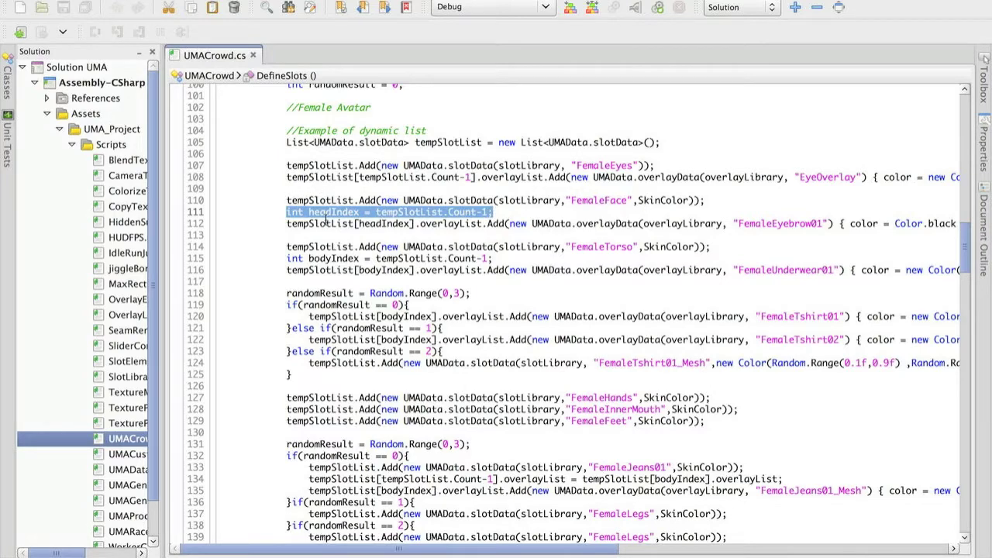
pyautogui.click(284, 211)
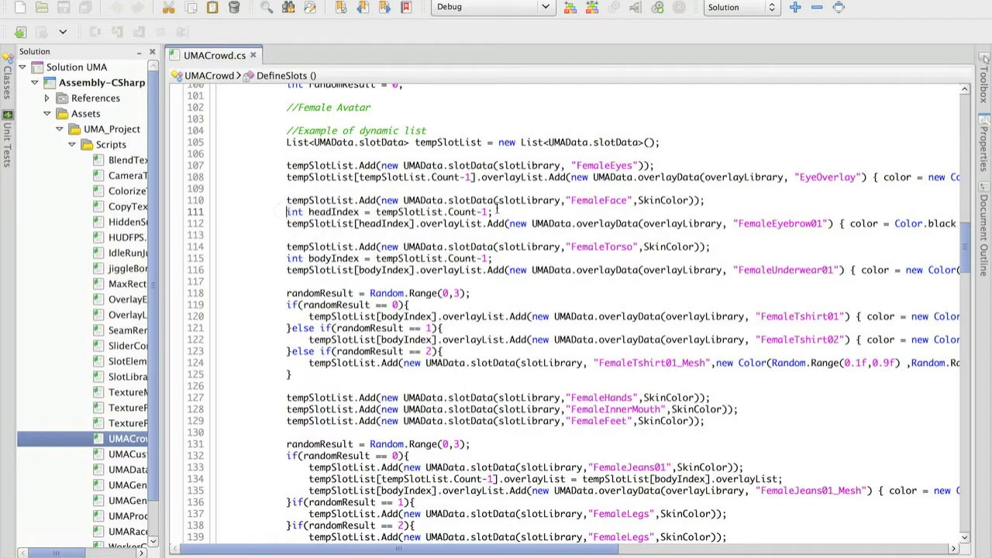
pyautogui.moveTo(287, 200); pyautogui.dragTo(317, 200)
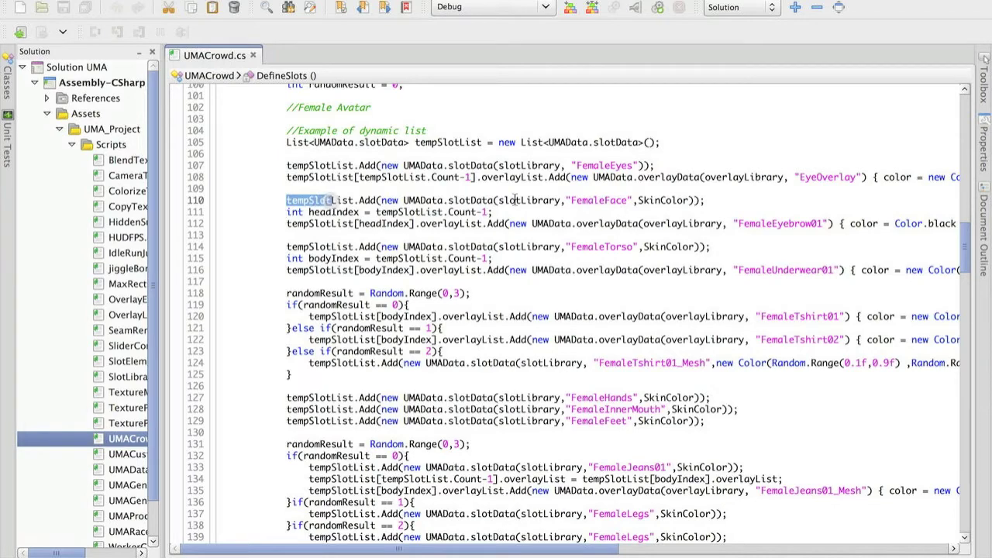
pyautogui.moveTo(705, 200); pyautogui.dragTo(286, 201)
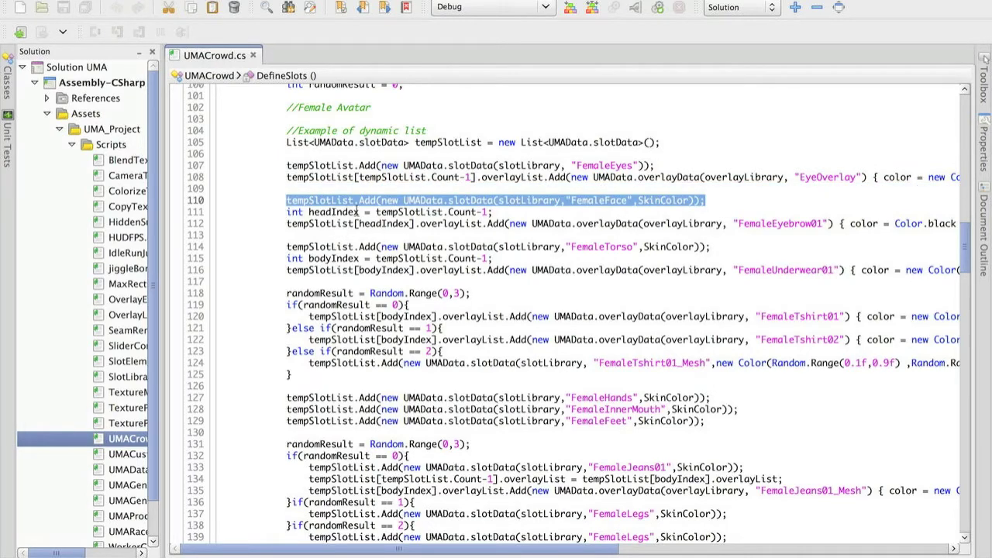
# - Inspect how headIndex is used to add the FemaleEyebrow01 overlay and its colour setting
pyautogui.doubleClick(398, 223)
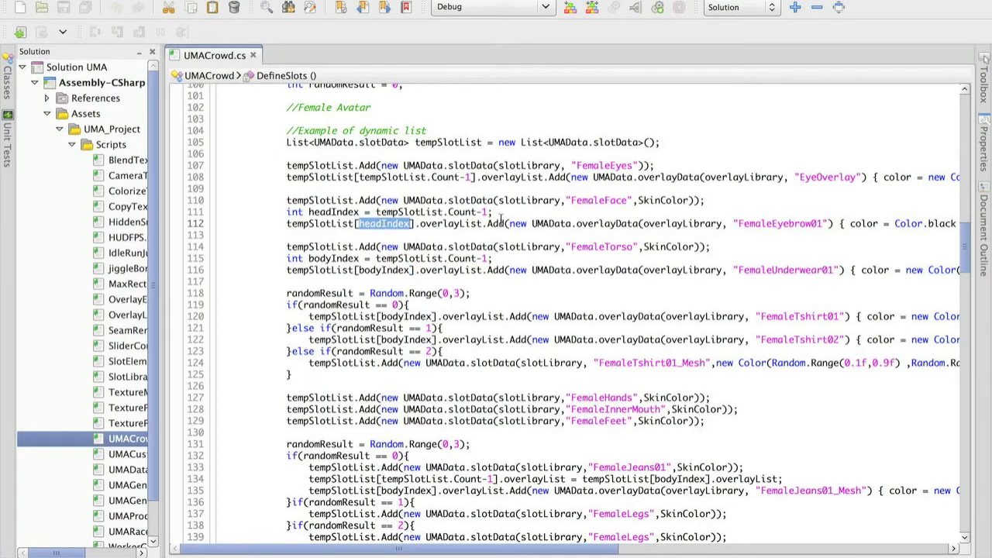
pyautogui.doubleClick(775, 224)
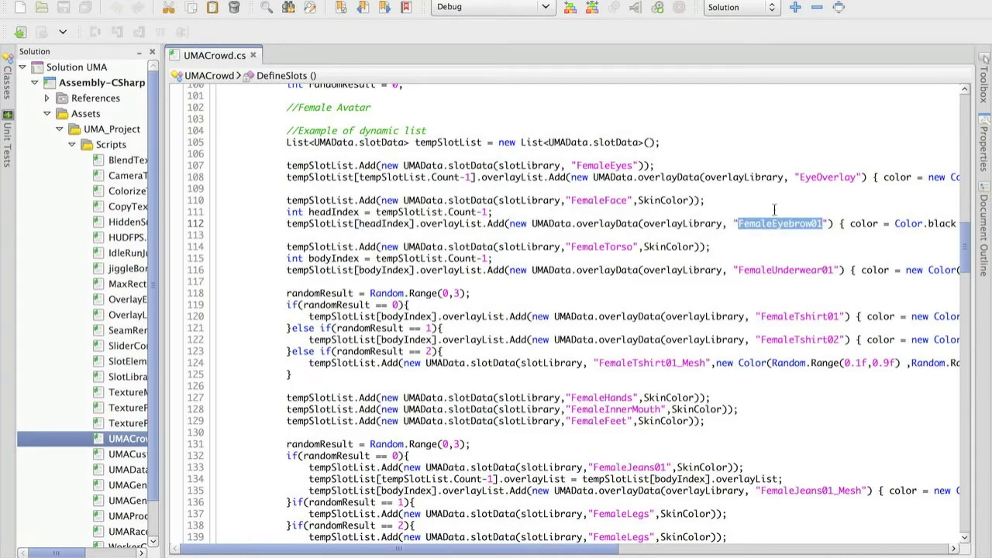
pyautogui.hscroll(5, 782, 233)
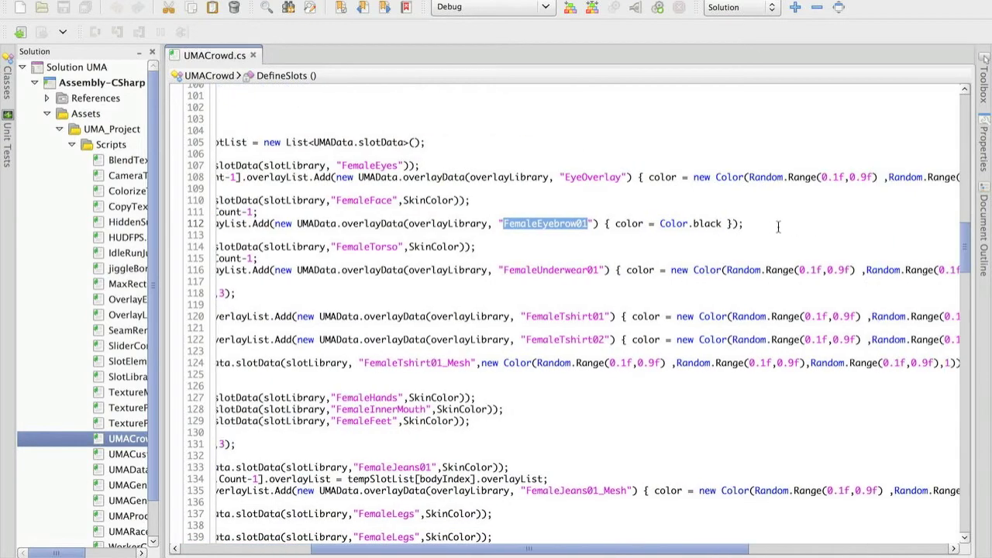
pyautogui.hscroll(-5, 775, 224)
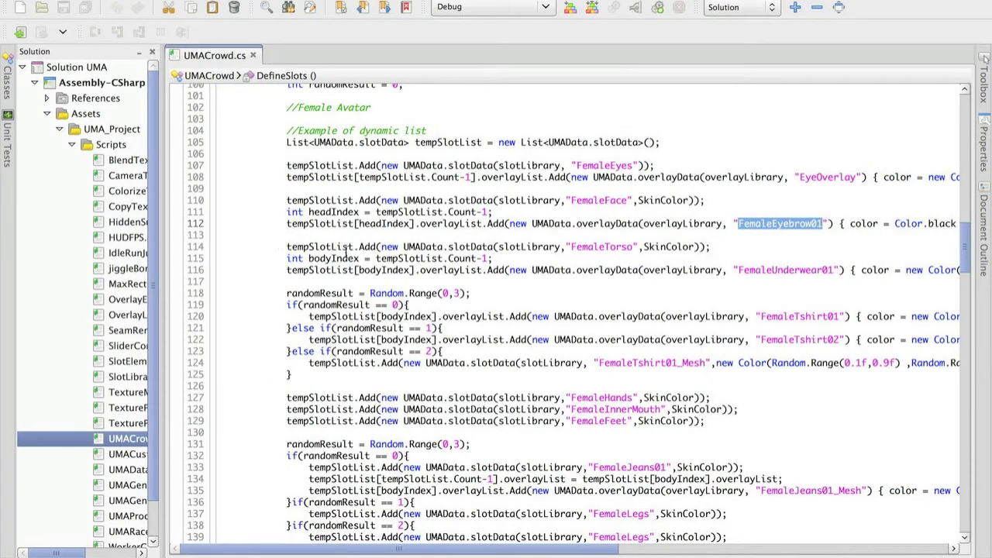
# - Examine how the FemaleTorso slot is added and how bodyIndex gives it the FemaleUnderwear01 overlay with a random colour
pyautogui.doubleClick(612, 248)
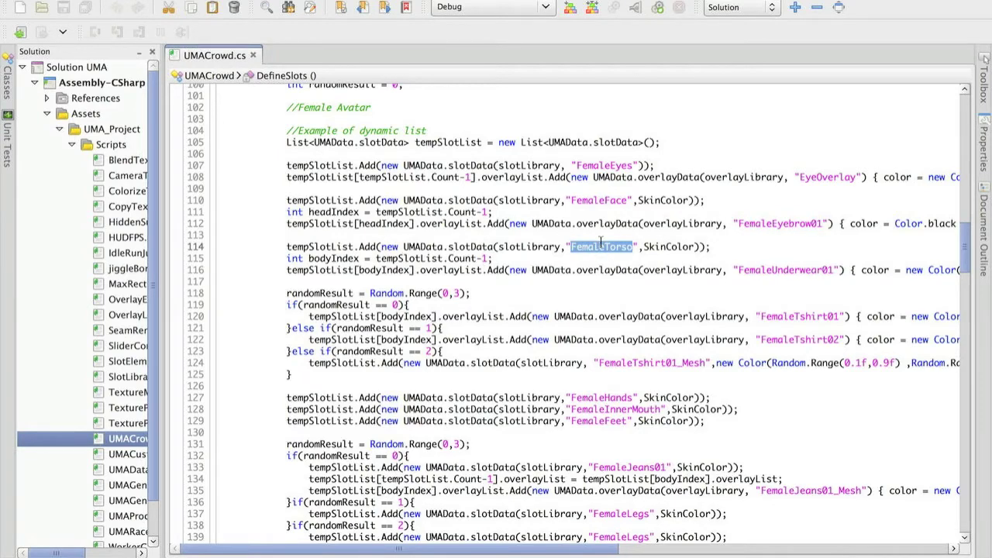
pyautogui.scroll(-3, 631, 242)
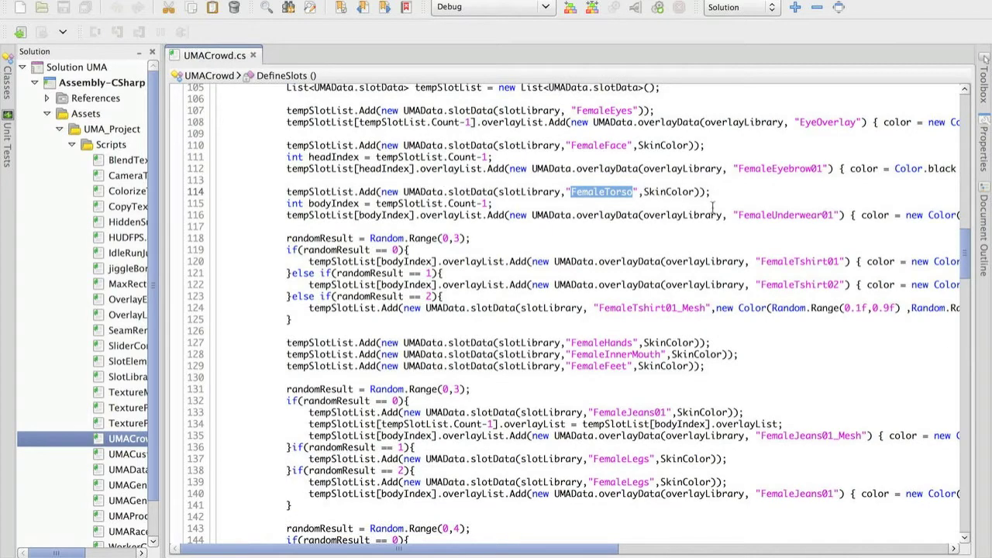
pyautogui.doubleClick(759, 217)
pyautogui.hscroll(5, 715, 222)
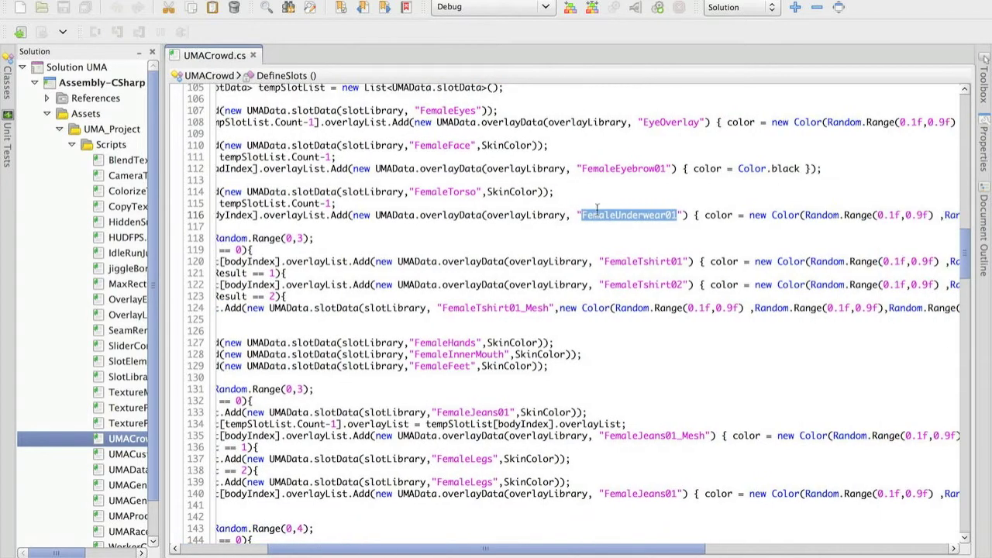
pyautogui.hscroll(-5, 652, 216)
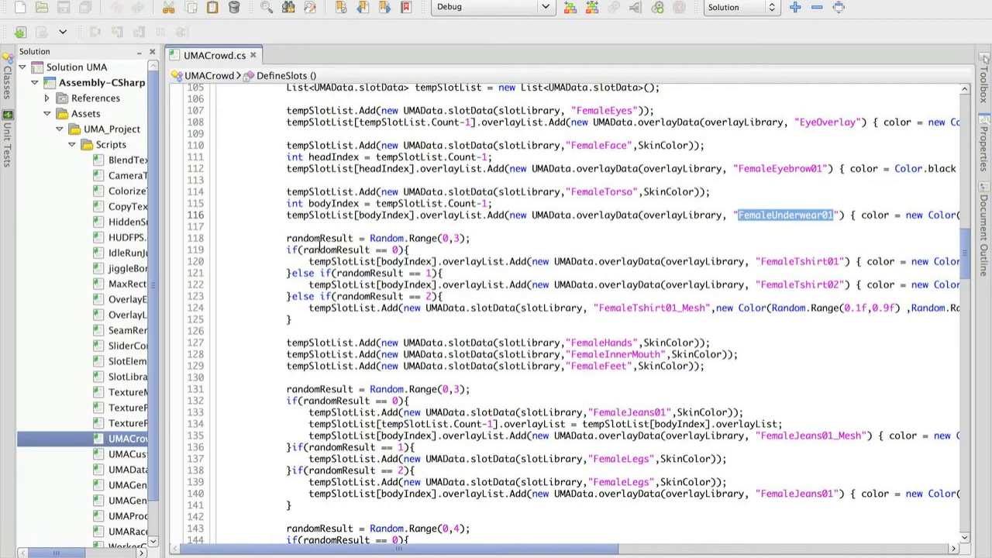
# - Review the randomResult block that adds FemaleTshirt01 or FemaleTshirt02 as an overlay on the bodyIndex slot
pyautogui.moveTo(287, 239)
pyautogui.mouseDown()
pyautogui.moveTo(311, 320)
pyautogui.moveTo(295, 309)
pyautogui.moveTo(288, 237)
pyautogui.mouseUp()
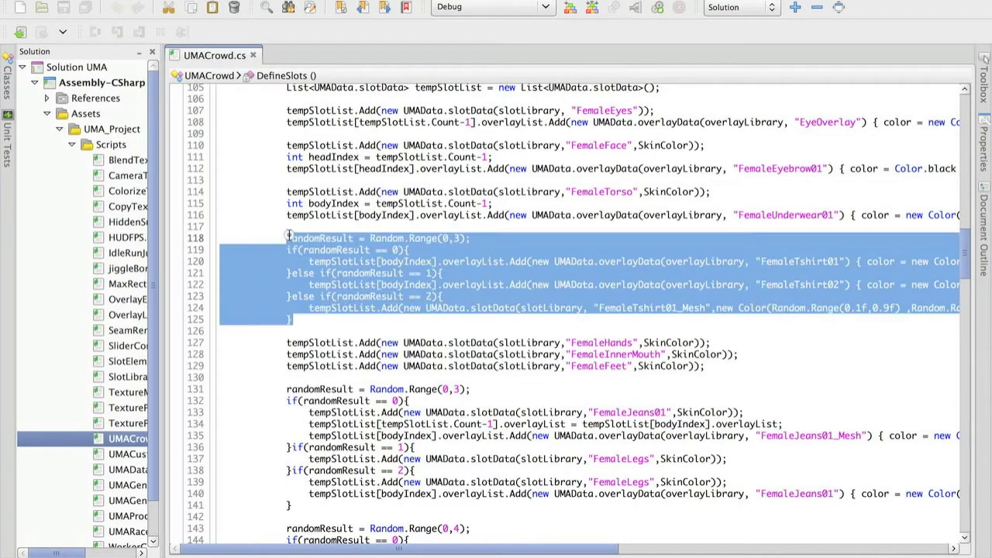
pyautogui.doubleClick(333, 239)
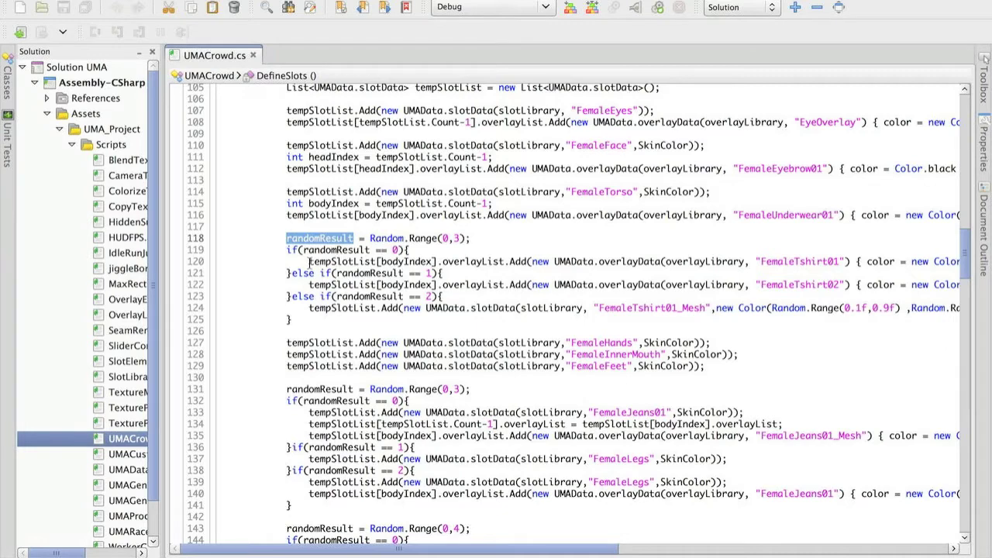
pyautogui.moveTo(309, 262); pyautogui.dragTo(772, 267)
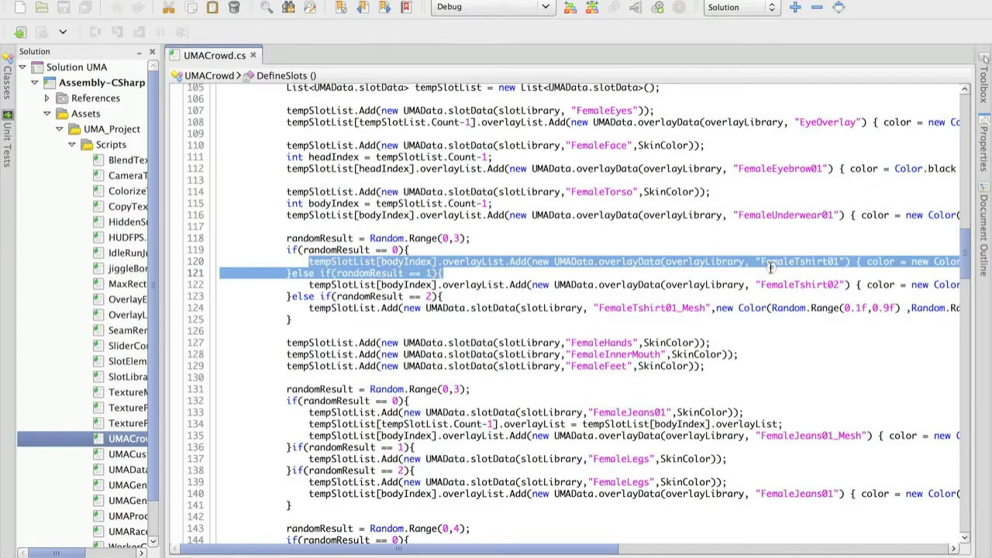
pyautogui.doubleClick(771, 264)
pyautogui.click(398, 263)
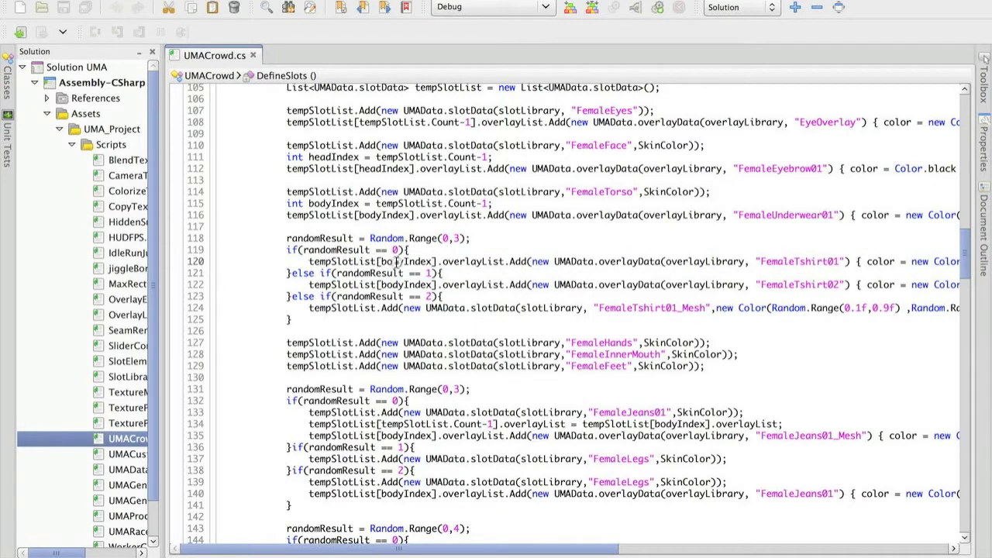
pyautogui.doubleClick(398, 264)
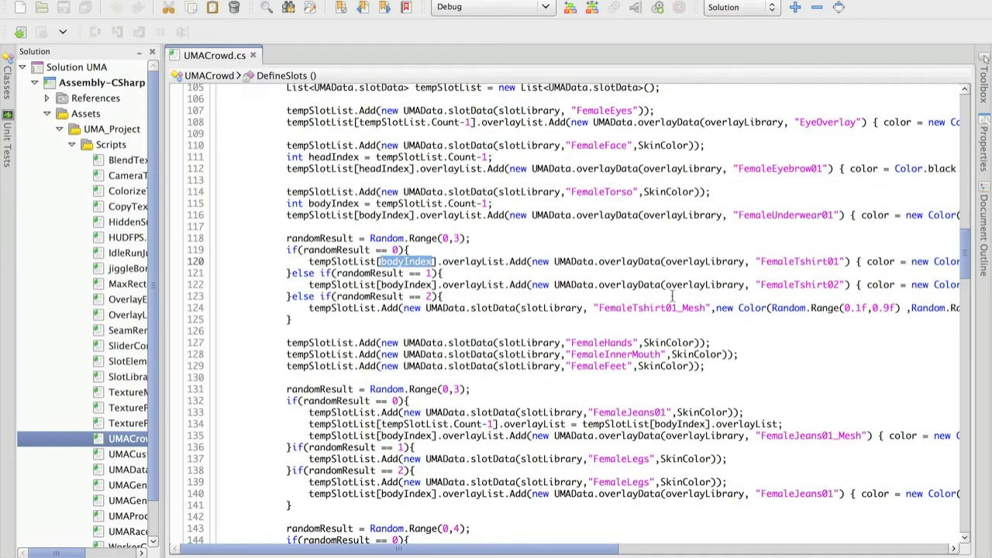
pyautogui.doubleClick(781, 285)
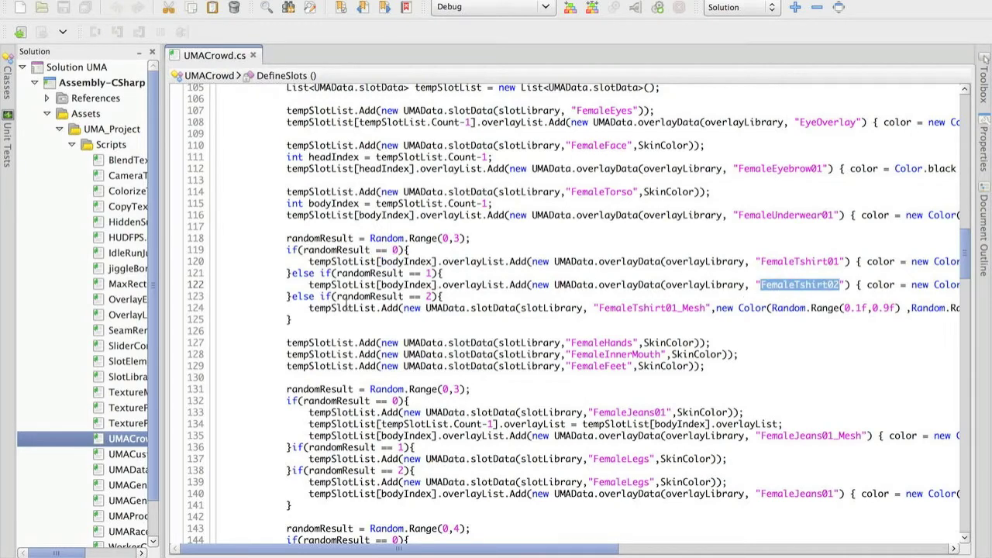
# - Inspect the randomResult == 2 branch, where FemaleTshirt01_Mesh is added to tempSlotList as a separate slot with its own colour
pyautogui.moveTo(308, 308); pyautogui.dragTo(636, 308)
pyautogui.doubleClick(643, 307)
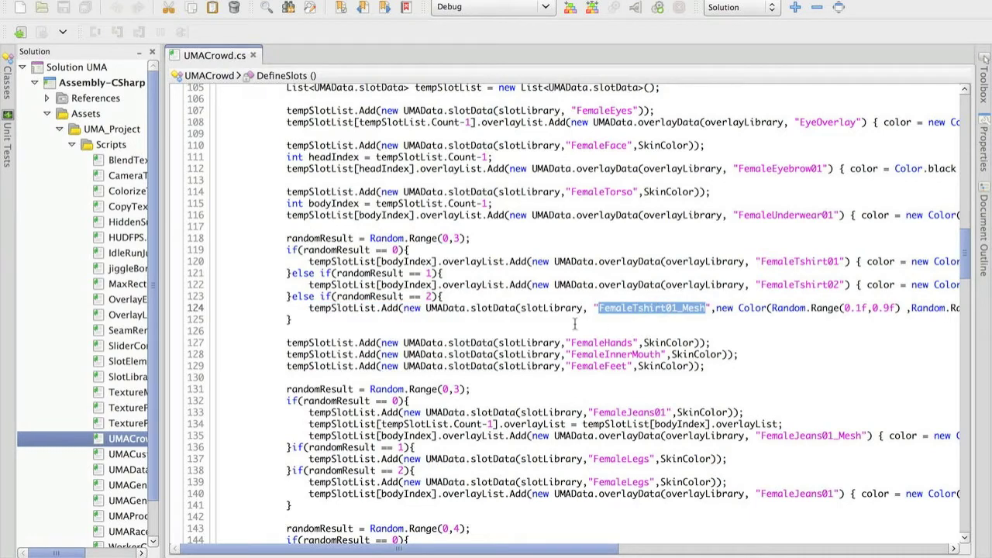
pyautogui.moveTo(308, 308); pyautogui.dragTo(399, 309)
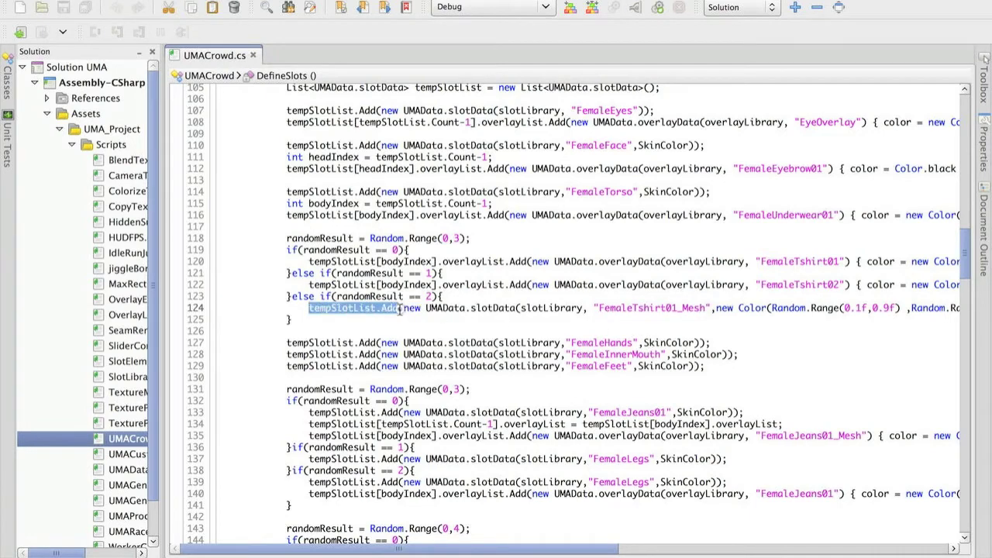
pyautogui.doubleClick(632, 308)
pyautogui.hscroll(5, 628, 308)
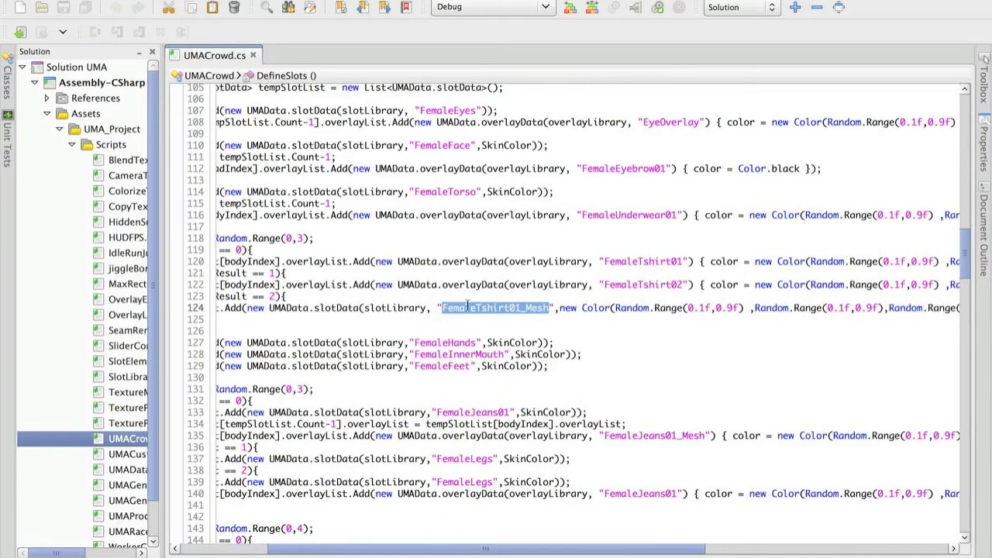
pyautogui.click(551, 308)
pyautogui.moveTo(551, 308); pyautogui.dragTo(527, 308)
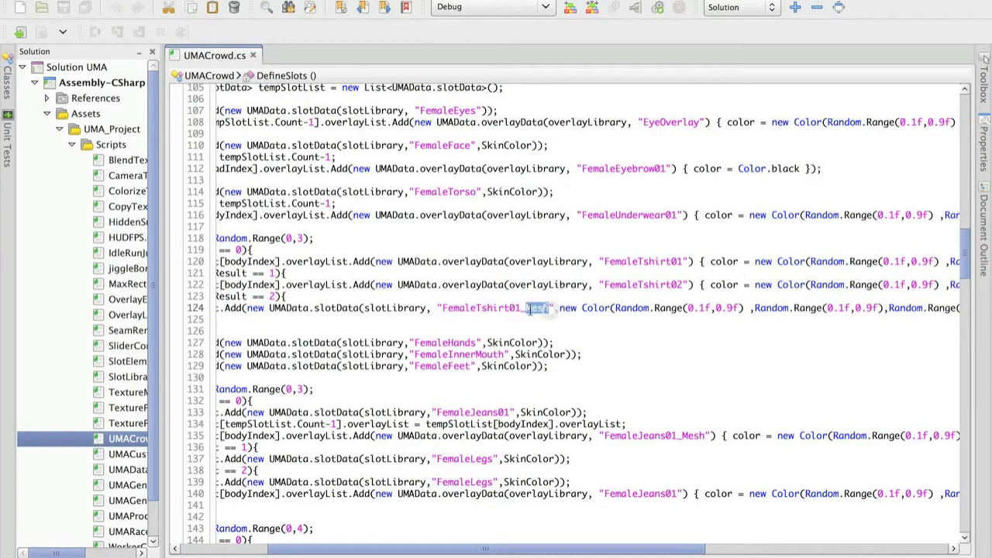
pyautogui.hscroll(-5, 508, 318)
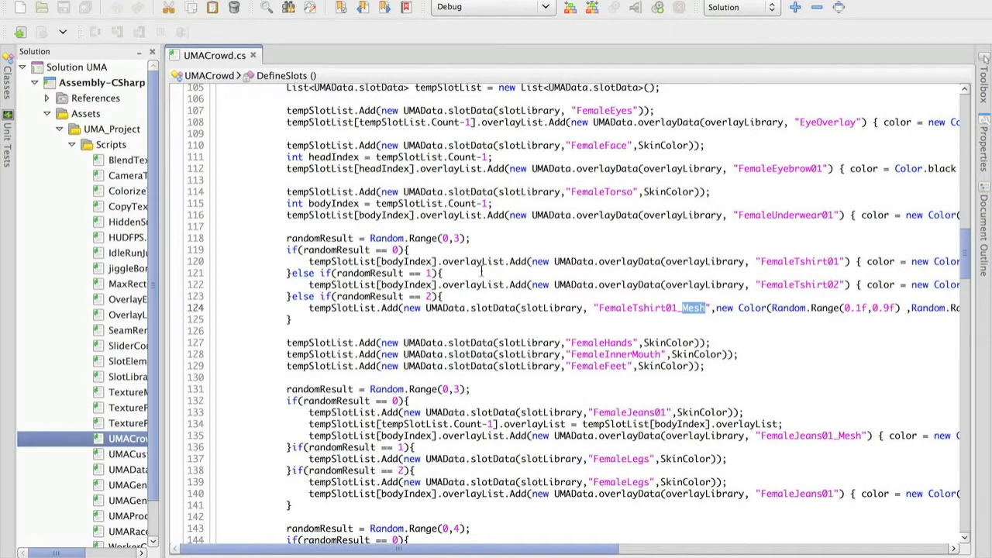
# - Examine the lines adding the FemaleHands, FemaleInnerMouth and FemaleFeet slots and their SkinColor argument
pyautogui.moveTo(287, 347); pyautogui.dragTo(722, 369)
pyautogui.click(723, 370)
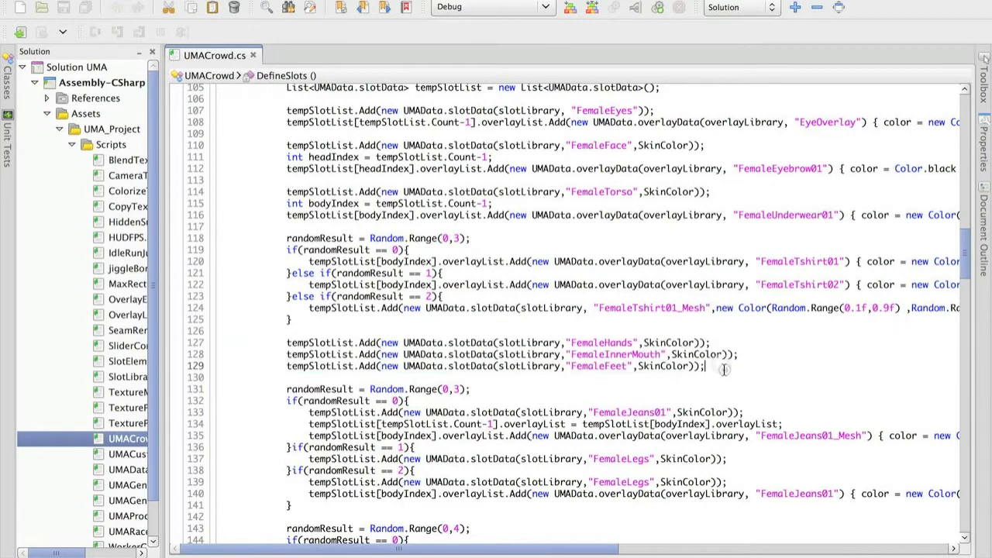
pyautogui.doubleClick(612, 343)
pyautogui.click(667, 343)
pyautogui.doubleClick(667, 343)
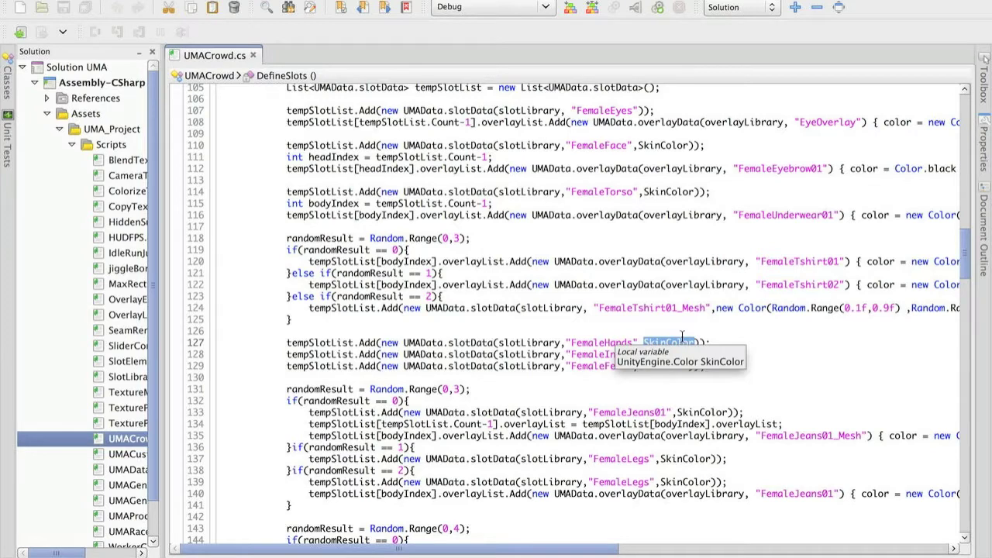
pyautogui.doubleClick(585, 342)
# - Switch to Unity and show the FemaleBody_diffuse texture from the Textures/Female folder
pyautogui.hotkey('ctrl', 'Up')
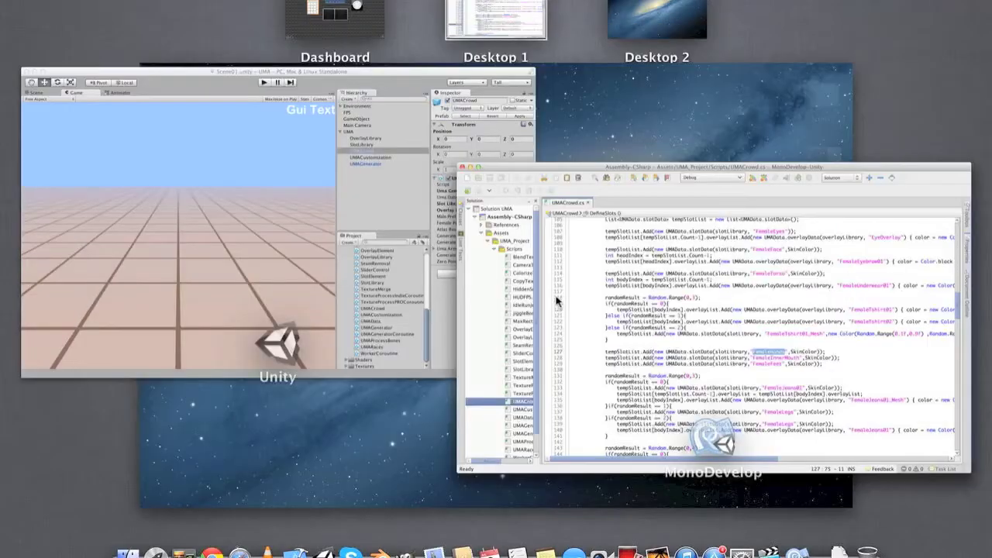
pyautogui.click(351, 207)
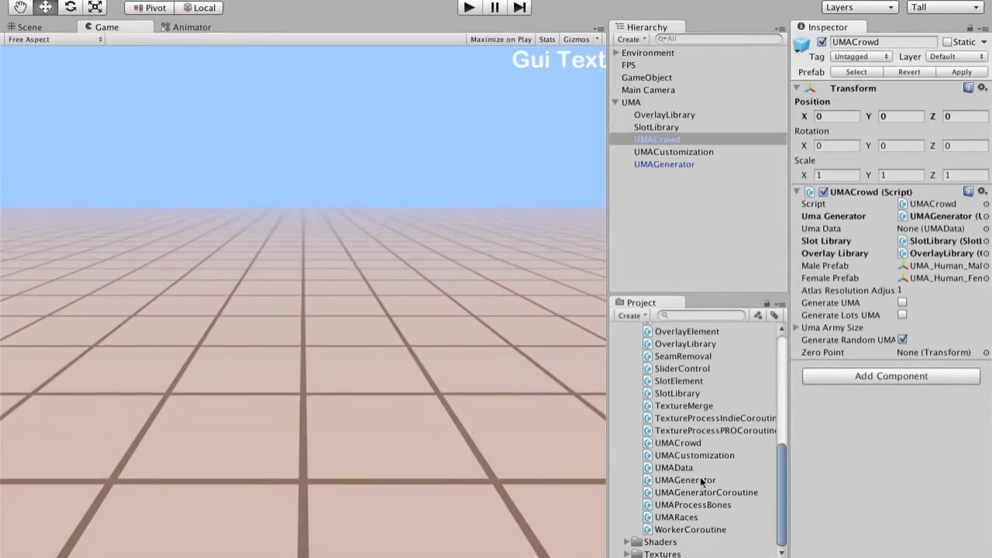
pyautogui.click(626, 554)
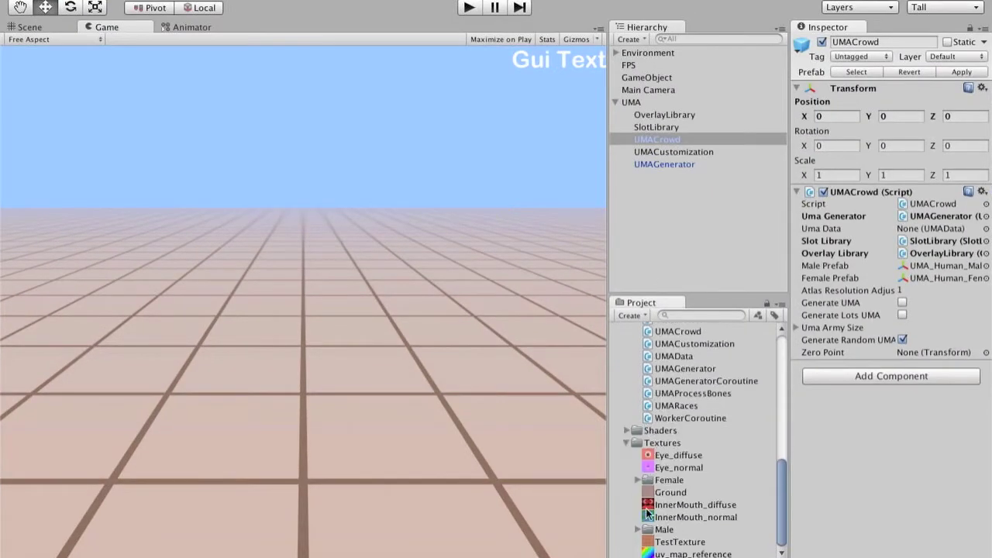
pyautogui.click(639, 478)
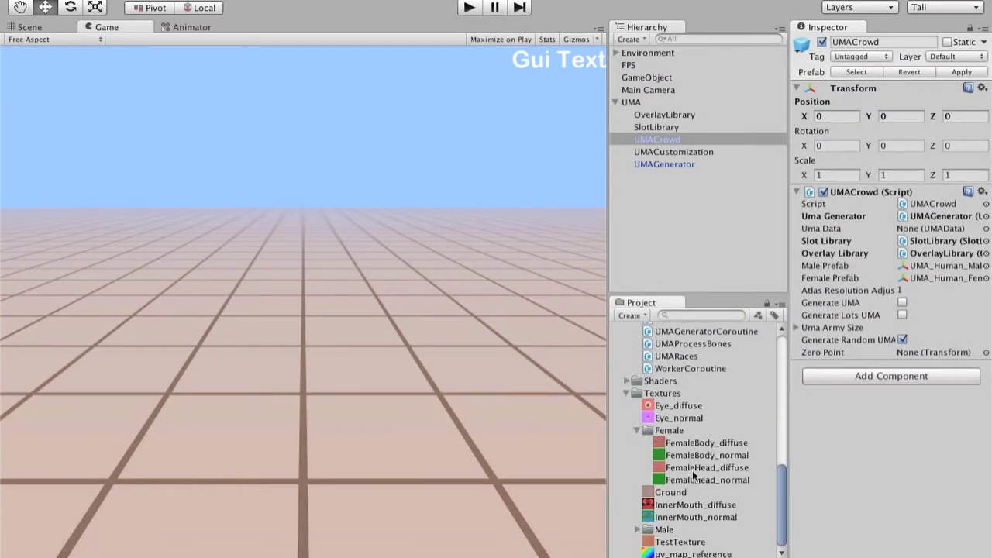
pyautogui.click(692, 443)
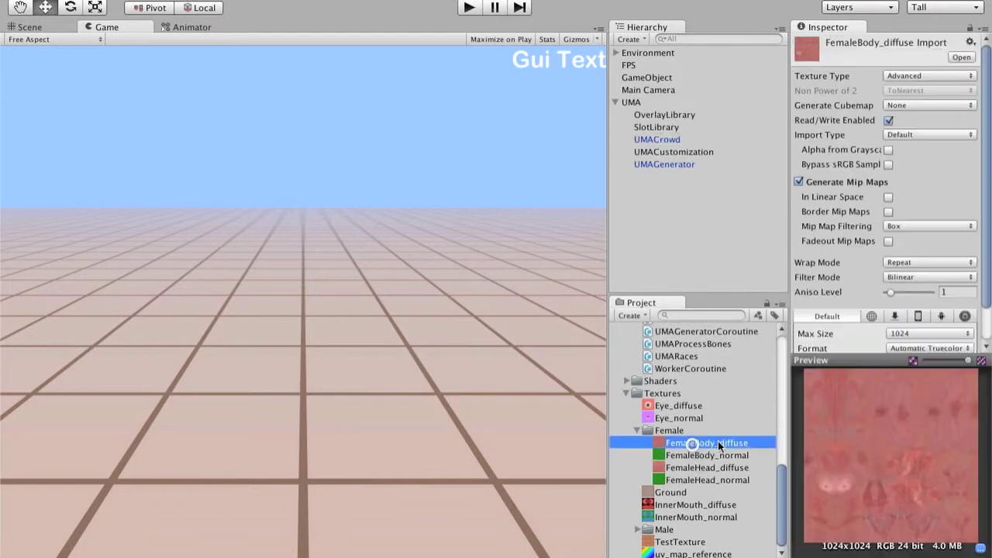
# - Enlarge the Inspector and its preview to examine the FemaleBody_diffuse texture, and reduce them again
pyautogui.moveTo(790, 404); pyautogui.dragTo(535, 388)
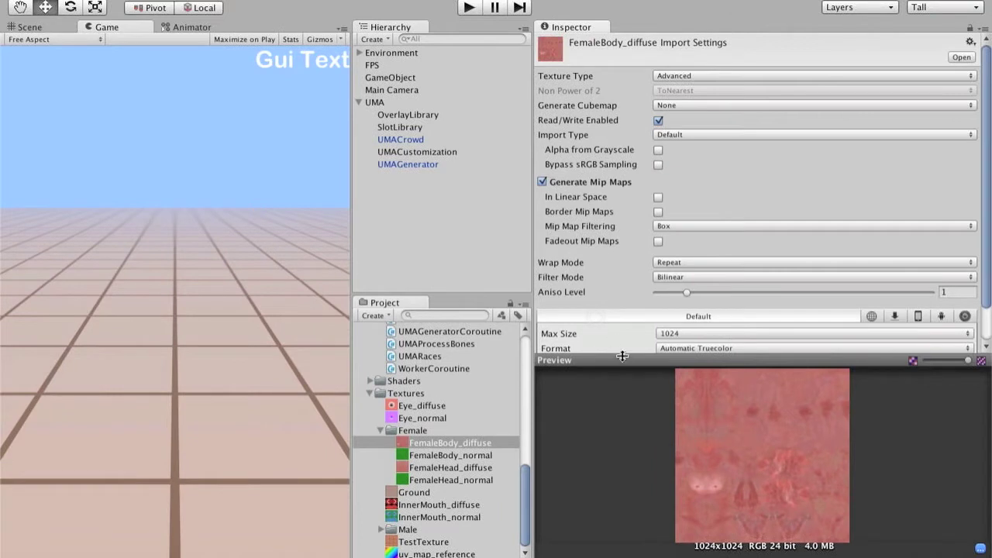
pyautogui.moveTo(620, 361); pyautogui.dragTo(613, 226)
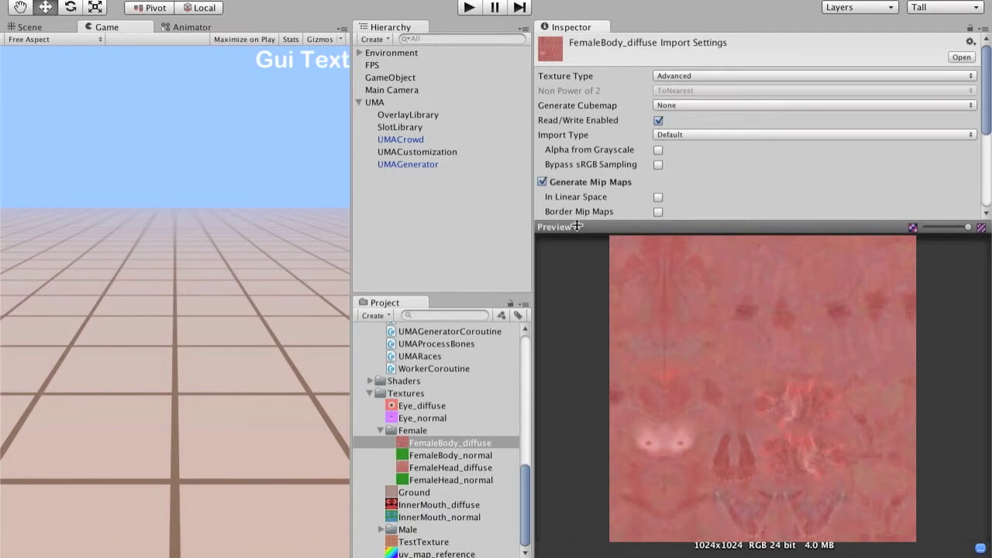
pyautogui.moveTo(577, 227); pyautogui.dragTo(566, 324)
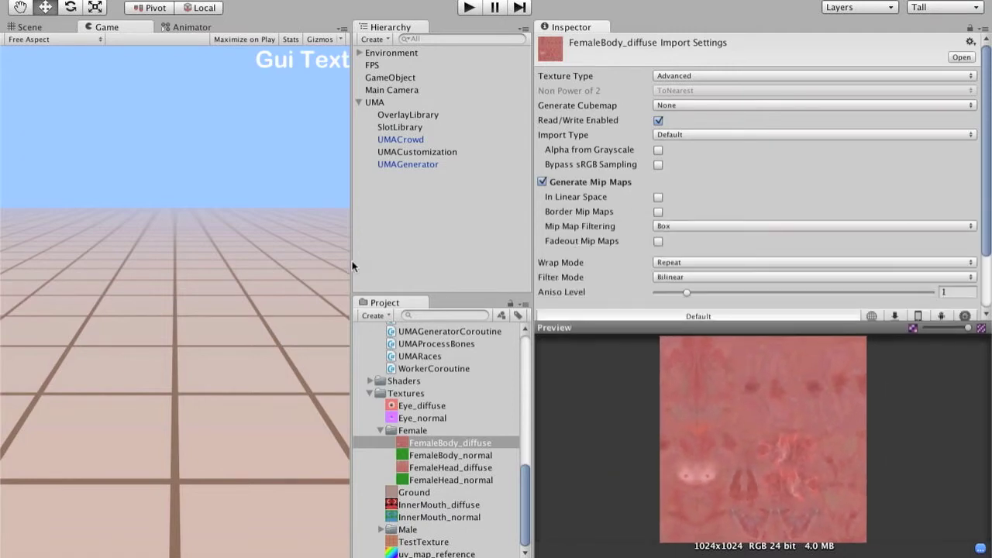
pyautogui.moveTo(352, 264); pyautogui.dragTo(517, 273)
# - Switch back to MonoDevelop and remove the SkinColor argument from the FemaleHands and FemaleFeet slot lines
pyautogui.hotkey('ctrl', 'Up')
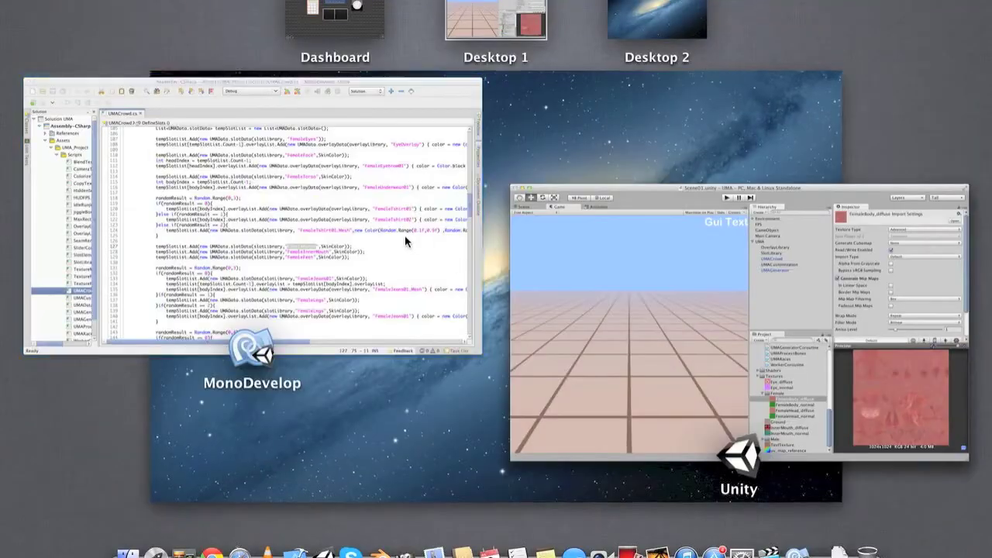
pyautogui.click(405, 235)
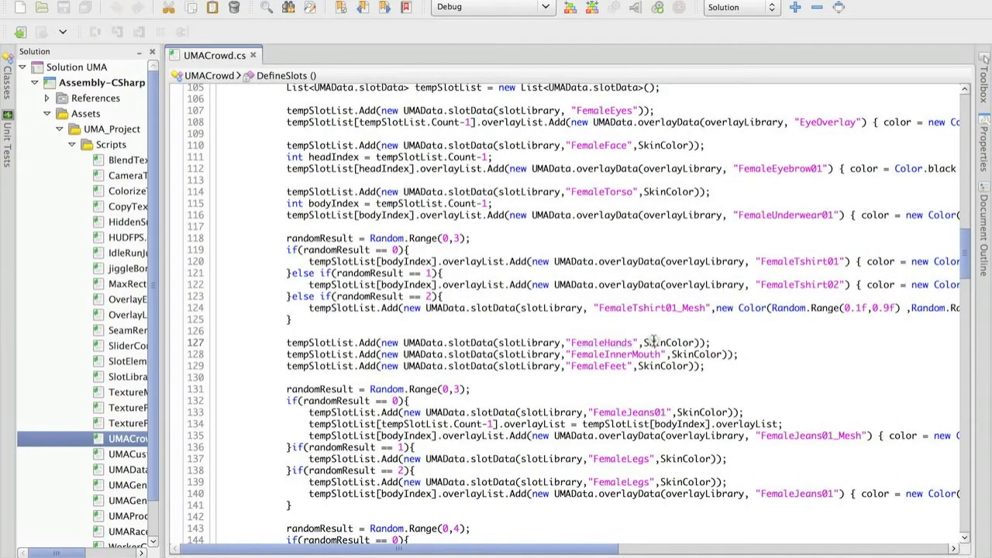
pyautogui.doubleClick(655, 343)
pyautogui.press('BackSpace')
pyautogui.press('BackSpace')
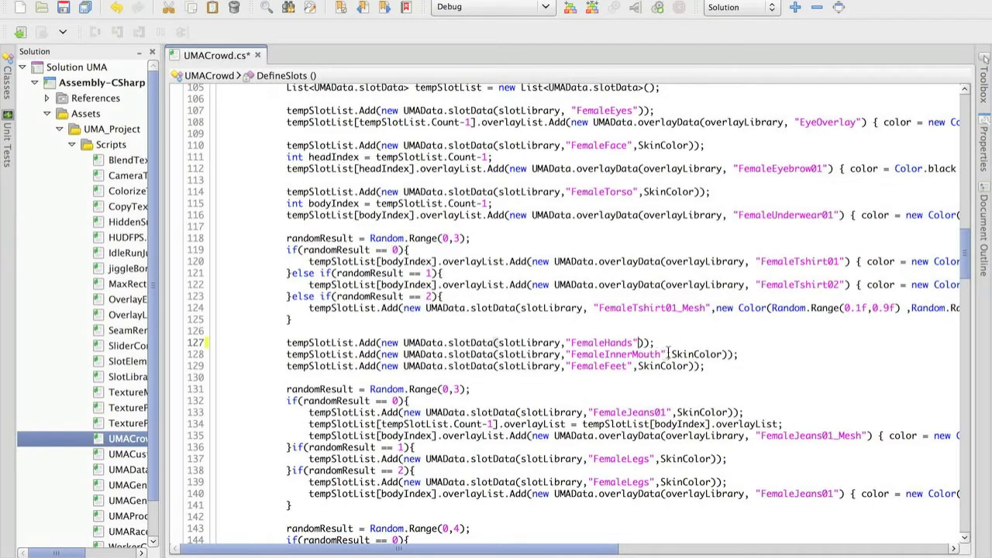
pyautogui.doubleClick(661, 366)
pyautogui.press('BackSpace')
pyautogui.press('BackSpace')
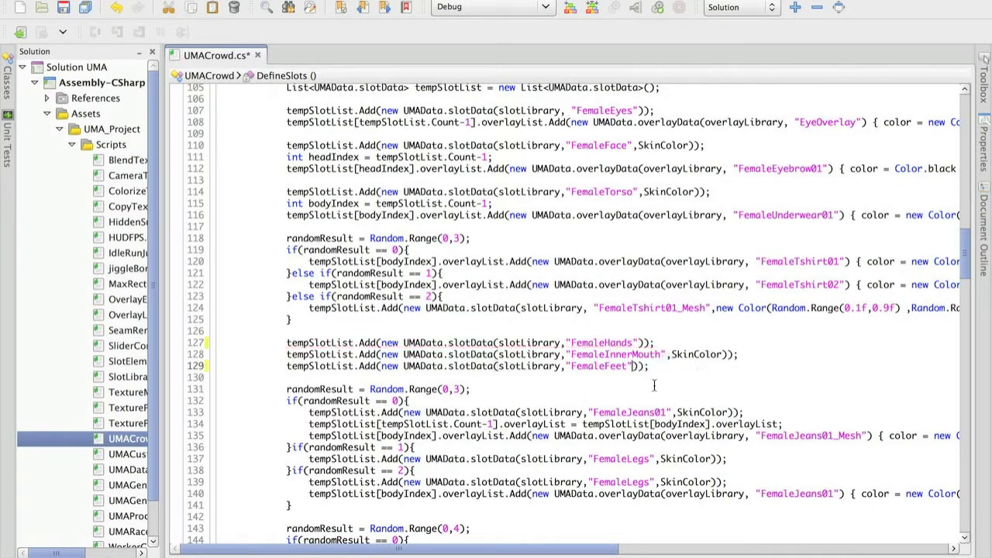
# - Remove the SkinColor argument from the line that adds the FemaleInnerMouth slot
pyautogui.moveTo(286, 355); pyautogui.dragTo(747, 356)
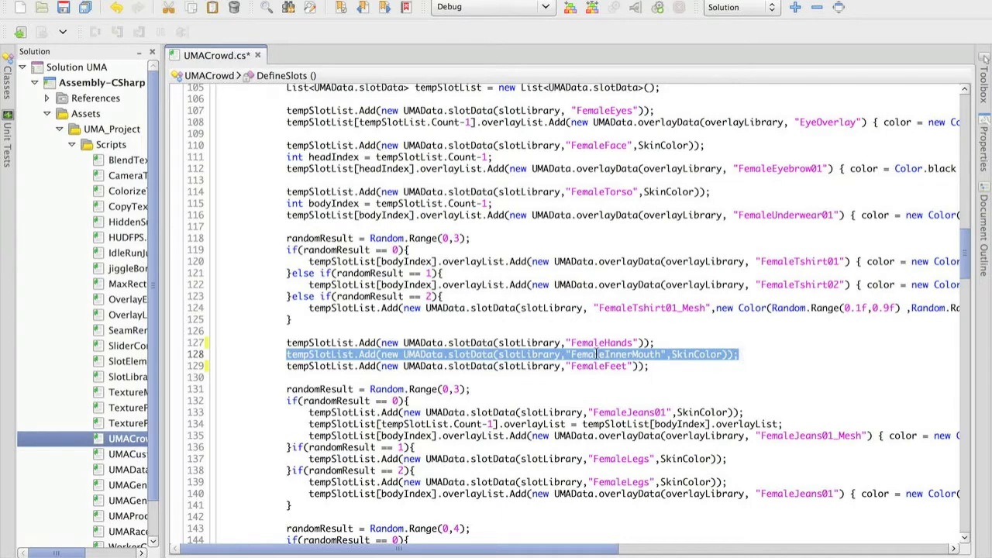
pyautogui.doubleClick(679, 355)
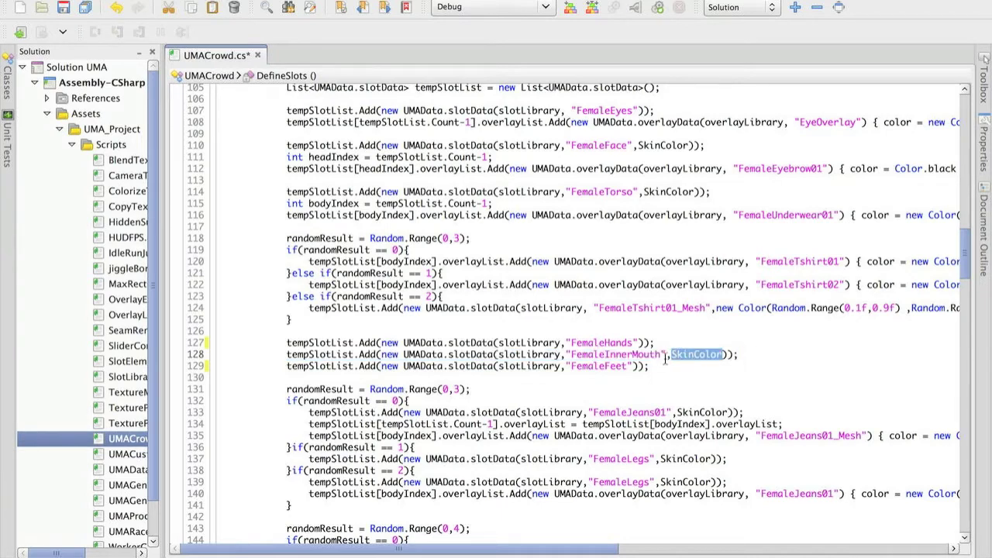
pyautogui.doubleClick(597, 355)
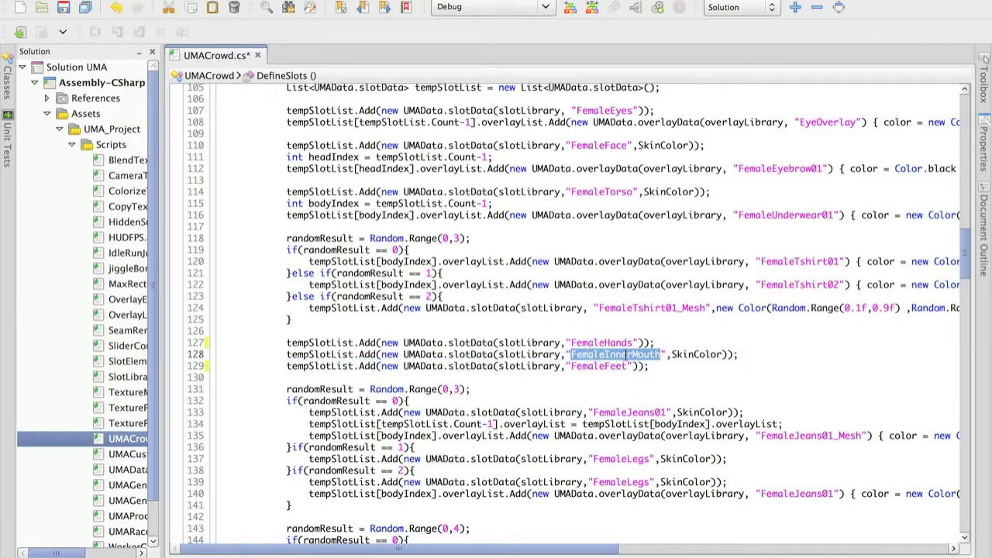
pyautogui.doubleClick(686, 354)
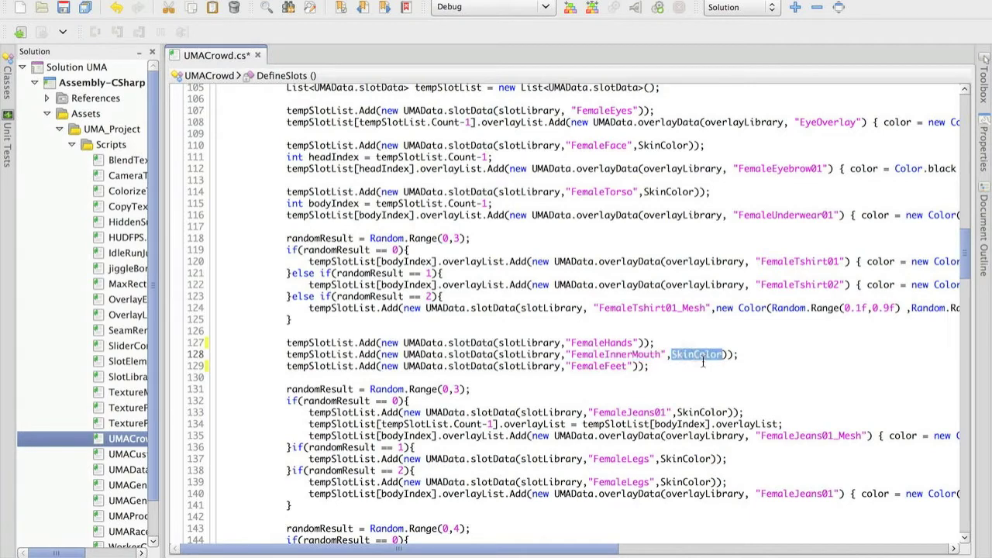
pyautogui.press('BackSpace')
pyautogui.press('BackSpace')
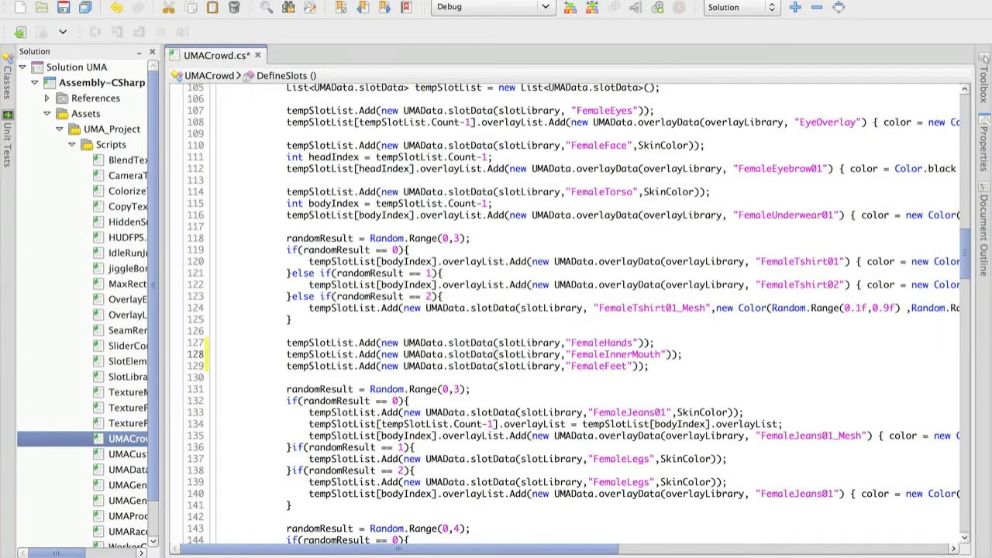
pyautogui.doubleClick(602, 365)
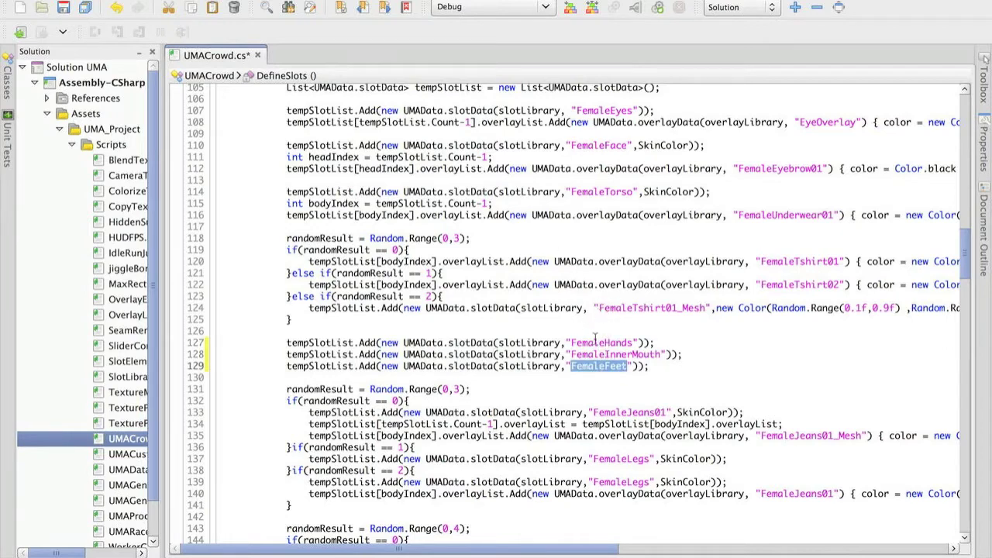
# - Remove the SkinColor argument from the FemaleLegs slot line in the randomResult == 1 branch
pyautogui.click(679, 459)
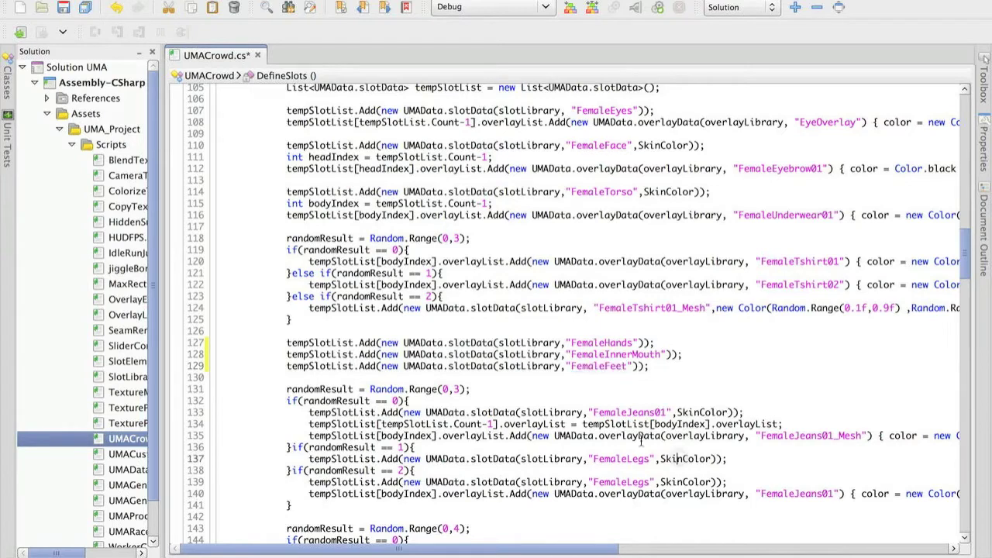
pyautogui.doubleClick(681, 459)
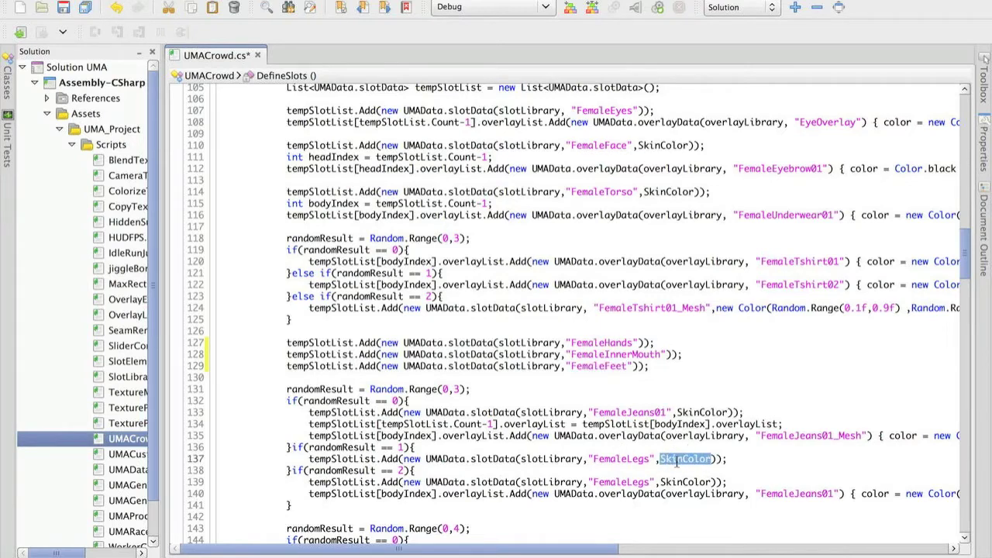
pyautogui.press('BackSpace')
pyautogui.press('BackSpace')
pyautogui.doubleClick(698, 412)
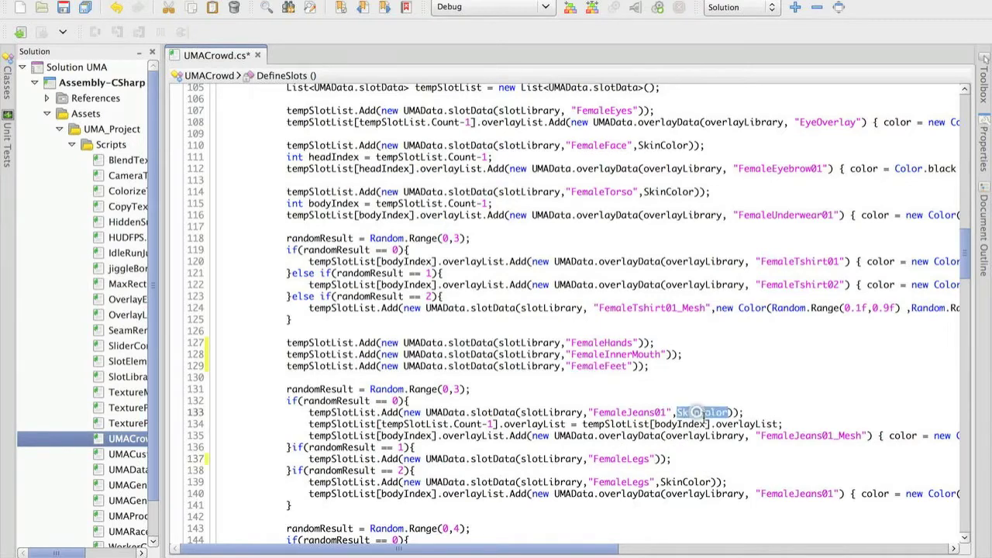
pyautogui.click(632, 377)
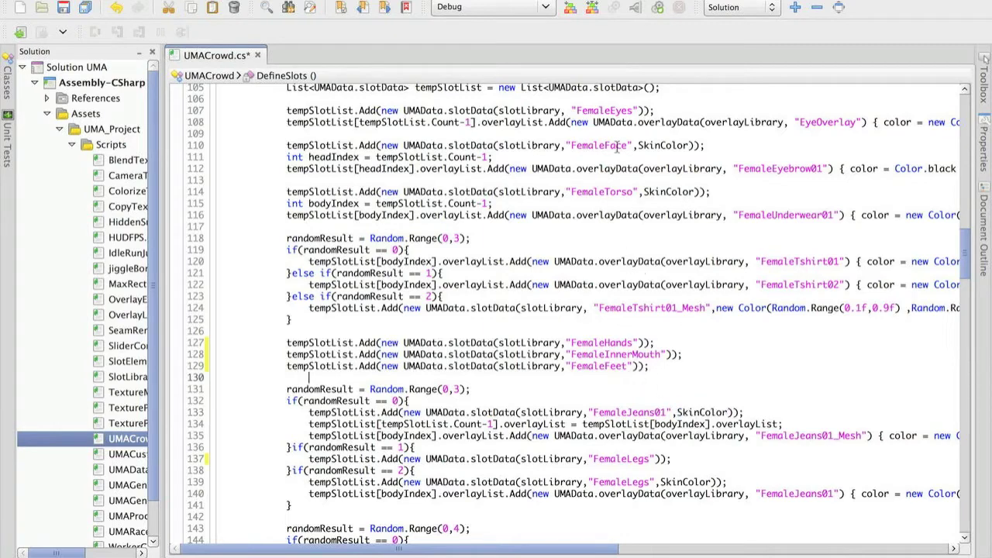
# - Examine the FemaleTorso slot line and its SkinColor argument, comparing it with the FemaleFeet and FemaleLegs slot lines
pyautogui.moveTo(561, 192); pyautogui.dragTo(712, 192)
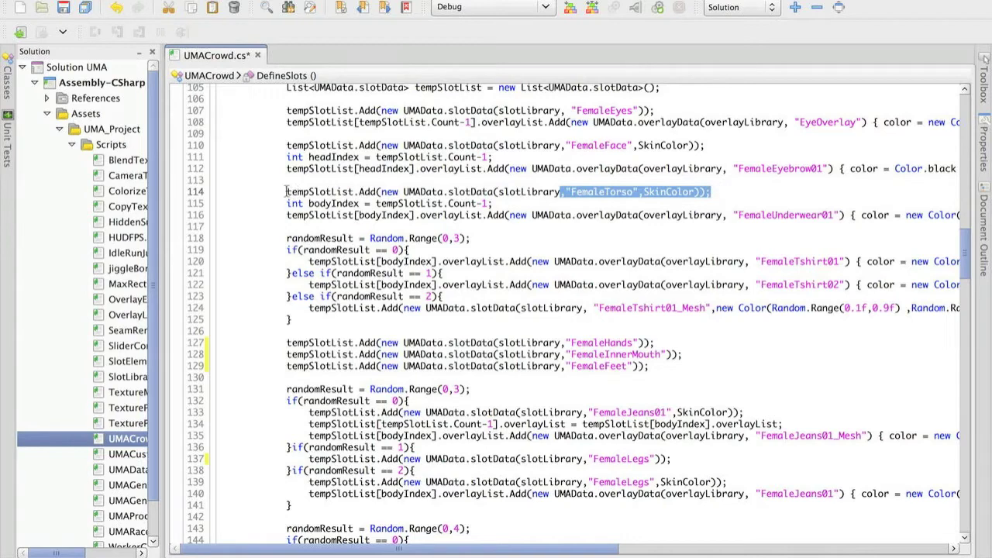
pyautogui.moveTo(289, 192); pyautogui.dragTo(723, 192)
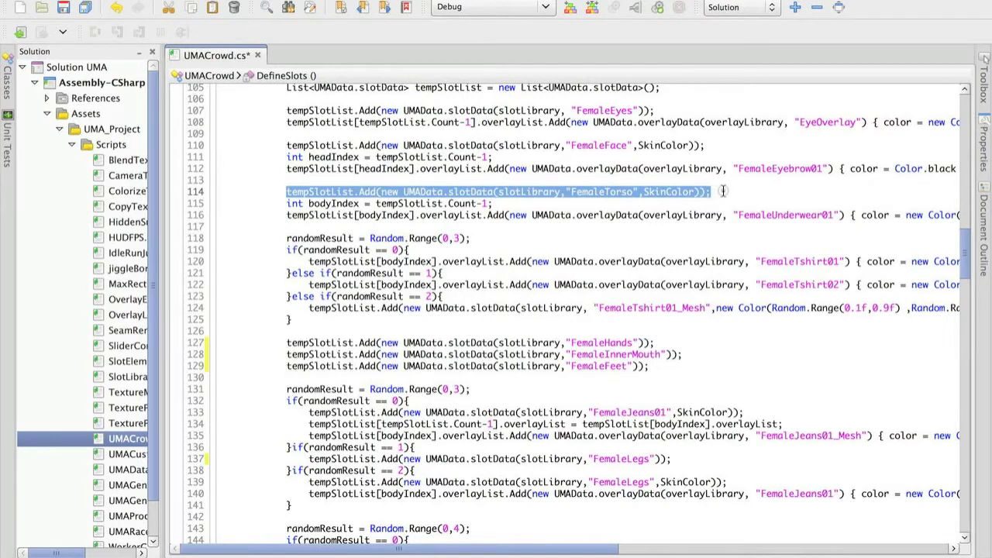
pyautogui.click(284, 194)
pyautogui.moveTo(287, 192); pyautogui.dragTo(723, 193)
pyautogui.doubleClick(659, 193)
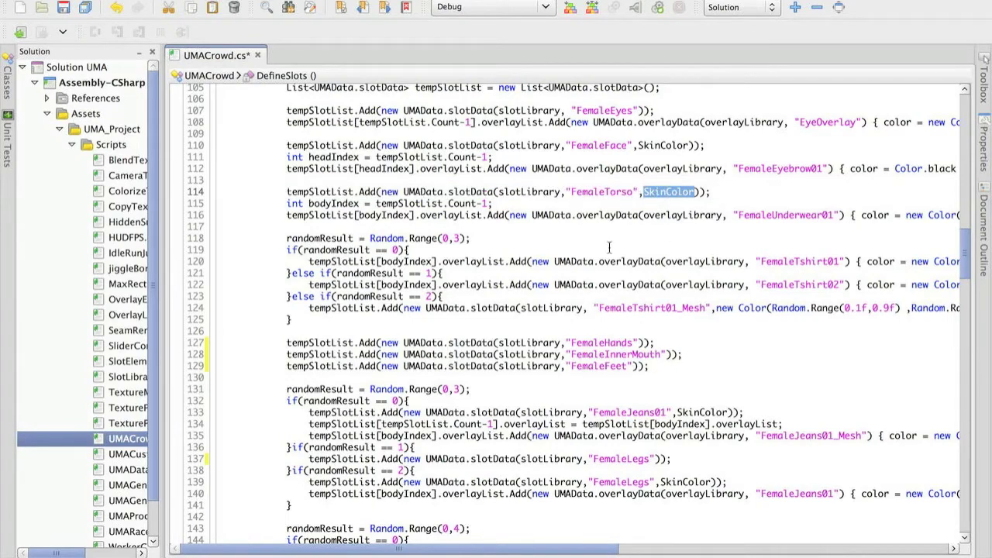
pyautogui.moveTo(663, 343); pyautogui.dragTo(617, 366)
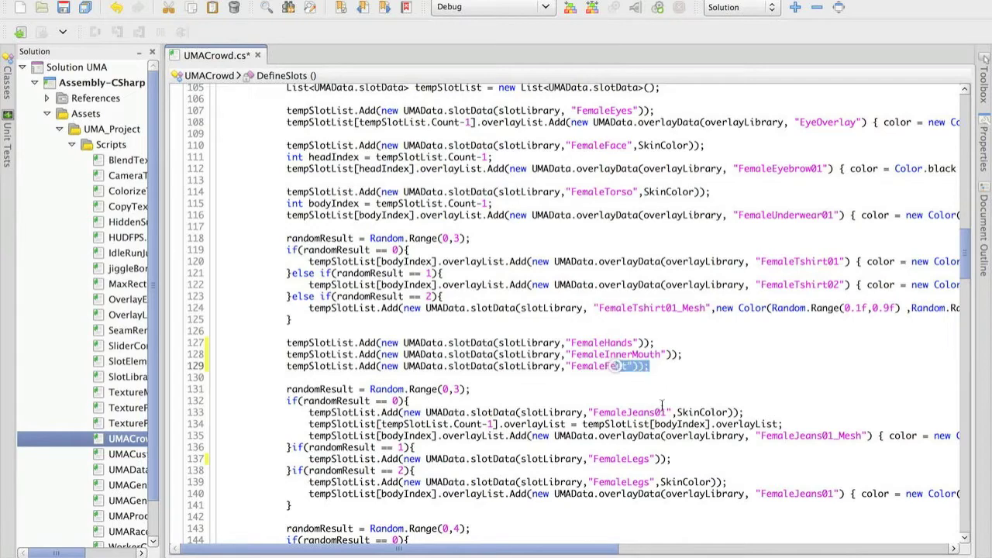
pyautogui.moveTo(683, 459); pyautogui.dragTo(650, 459)
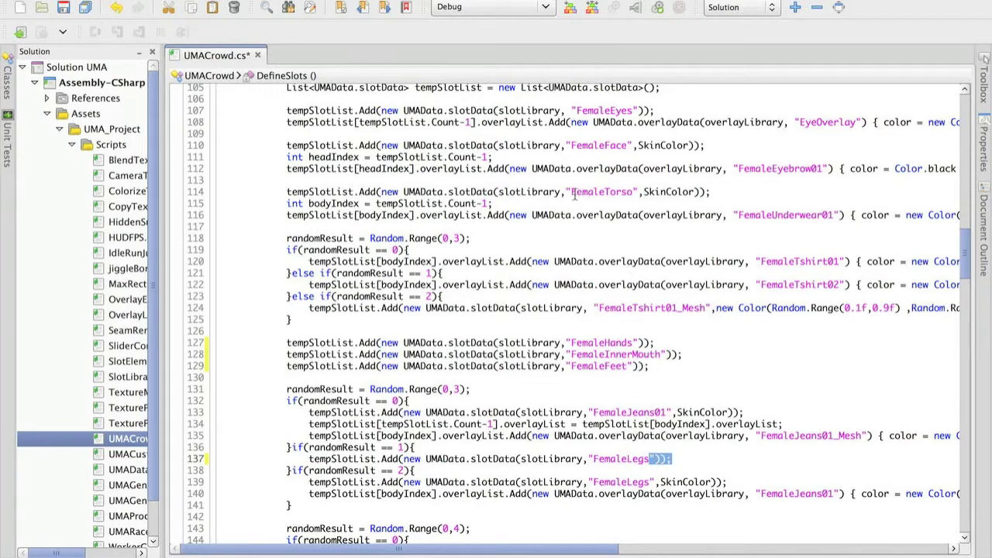
pyautogui.moveTo(567, 192); pyautogui.dragTo(639, 193)
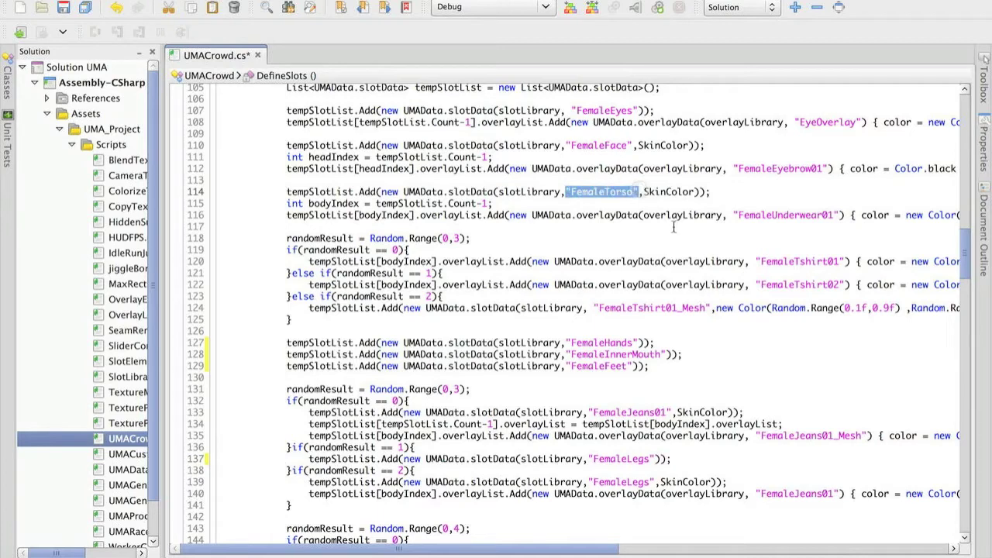
# - Examine how the FemaleTorso slot is added to tempSlotList and how the following line stores its position in bodyIndex
pyautogui.click(287, 191)
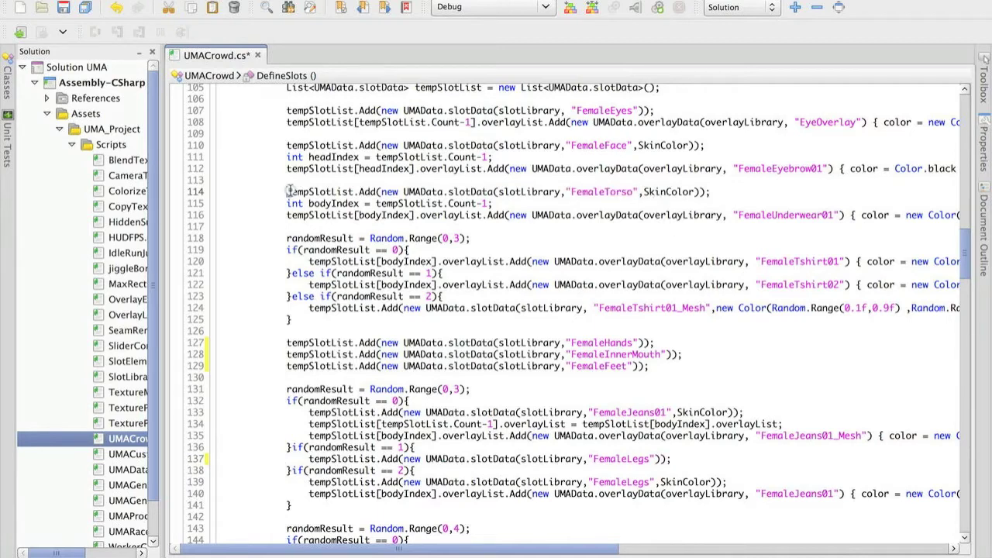
pyautogui.moveTo(288, 192); pyautogui.dragTo(717, 195)
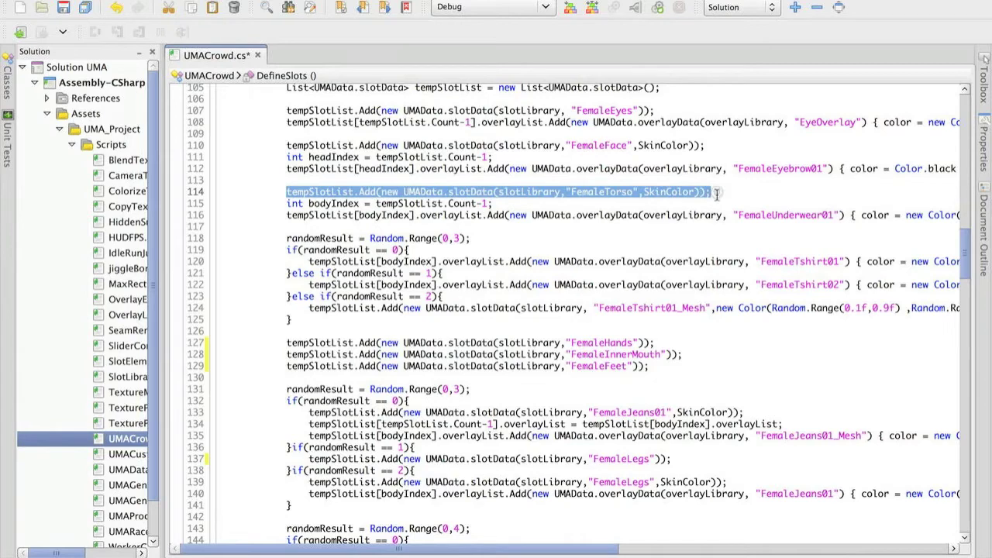
pyautogui.click(287, 192)
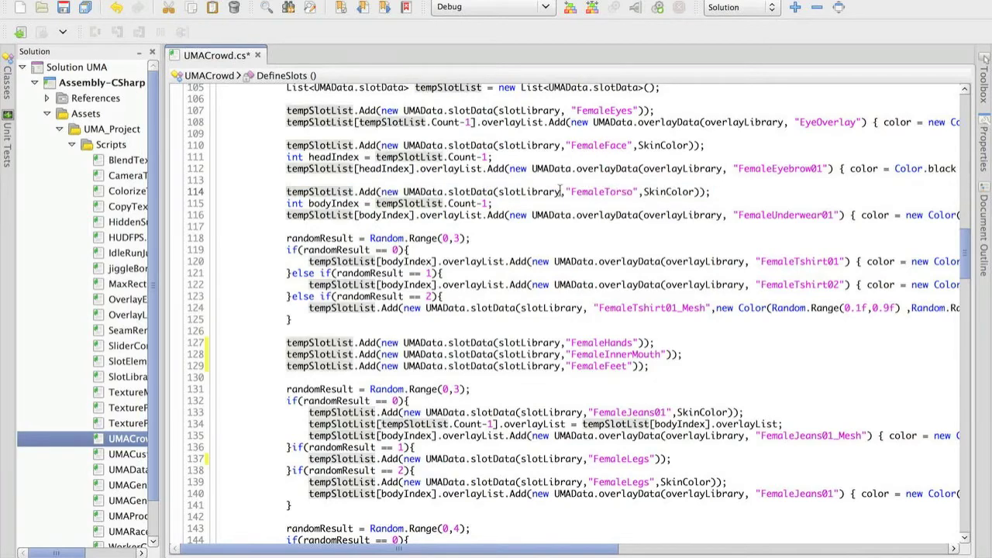
pyautogui.doubleClick(590, 191)
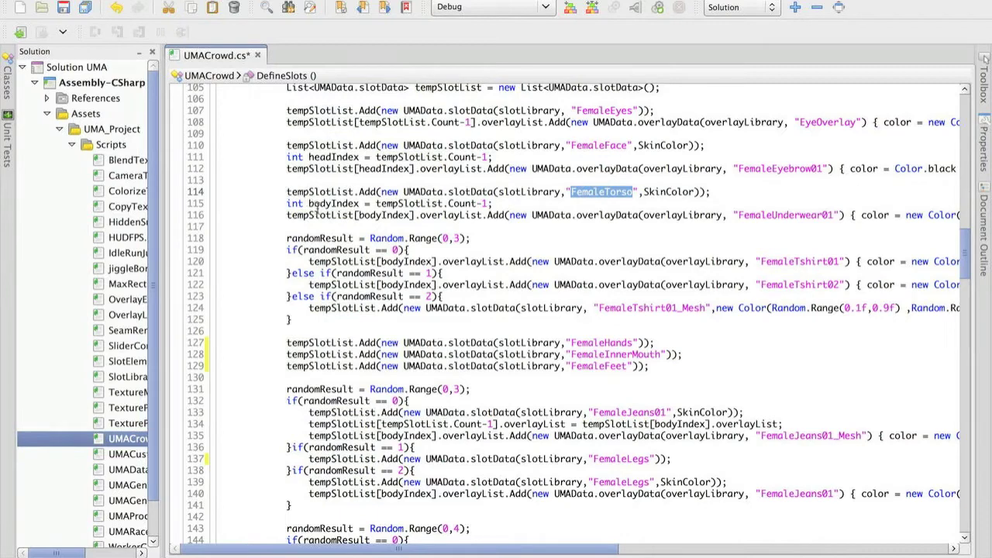
pyautogui.click(327, 203)
pyautogui.moveTo(287, 191); pyautogui.dragTo(361, 204)
pyautogui.doubleClick(335, 203)
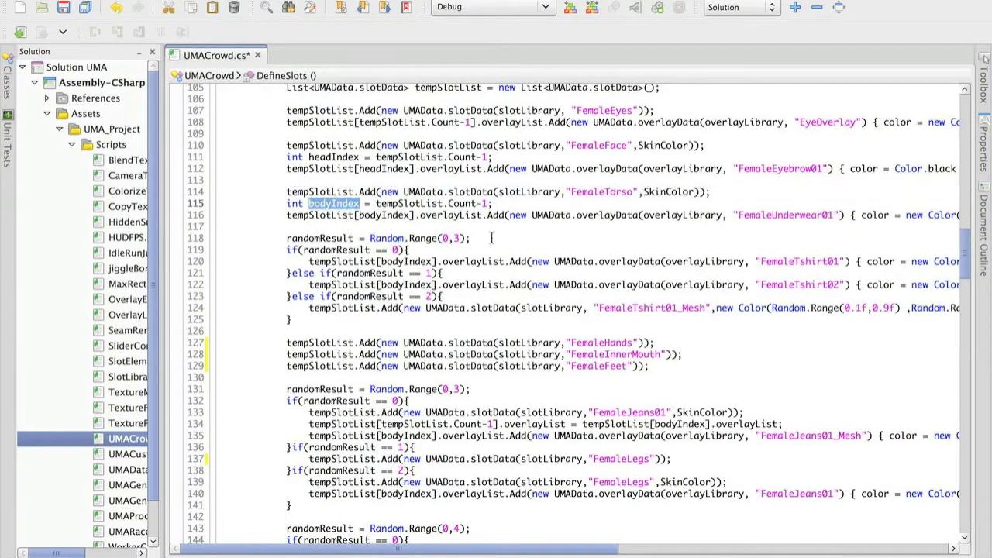
pyautogui.moveTo(287, 192); pyautogui.dragTo(287, 203)
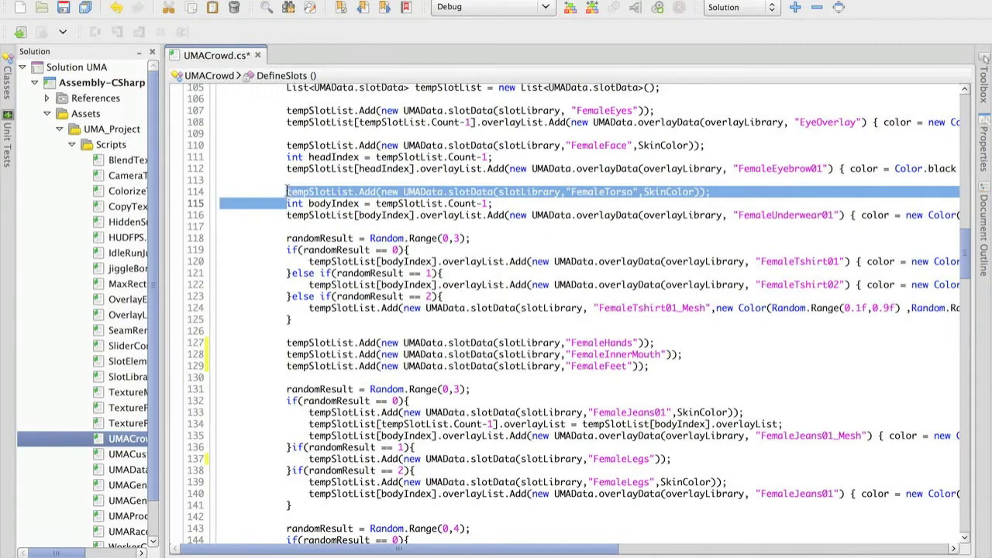
pyautogui.moveTo(287, 192); pyautogui.dragTo(376, 191)
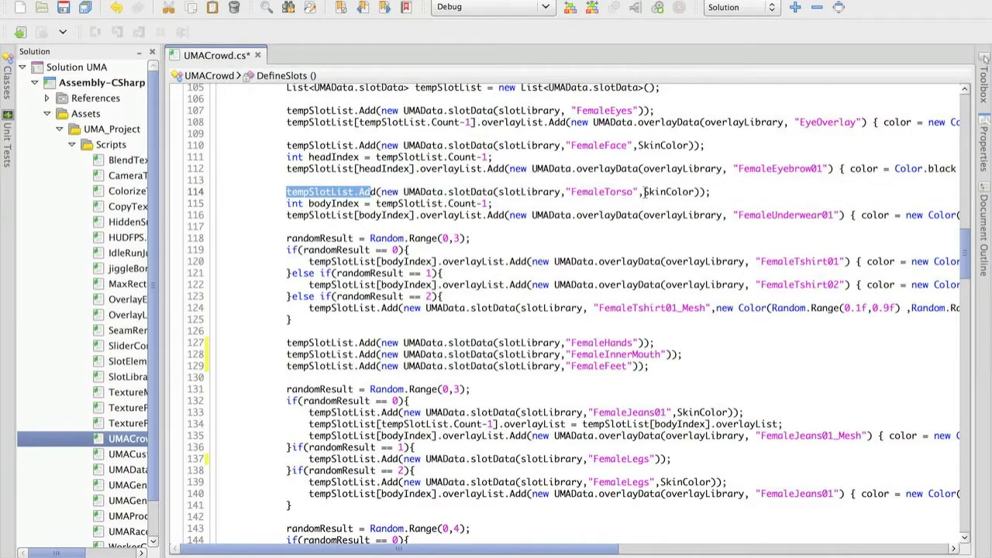
pyautogui.click(296, 189)
pyautogui.moveTo(710, 192); pyautogui.dragTo(291, 191)
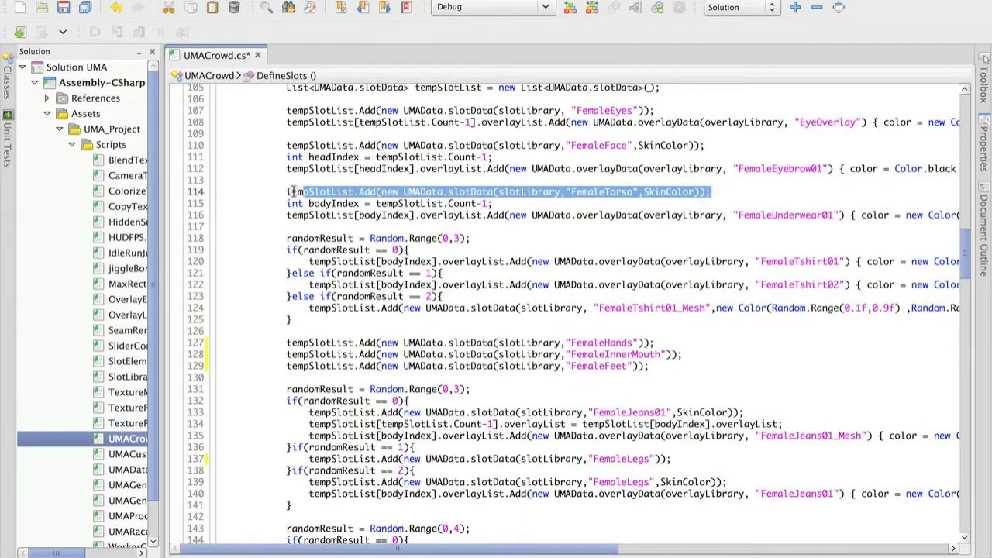
pyautogui.click(501, 203)
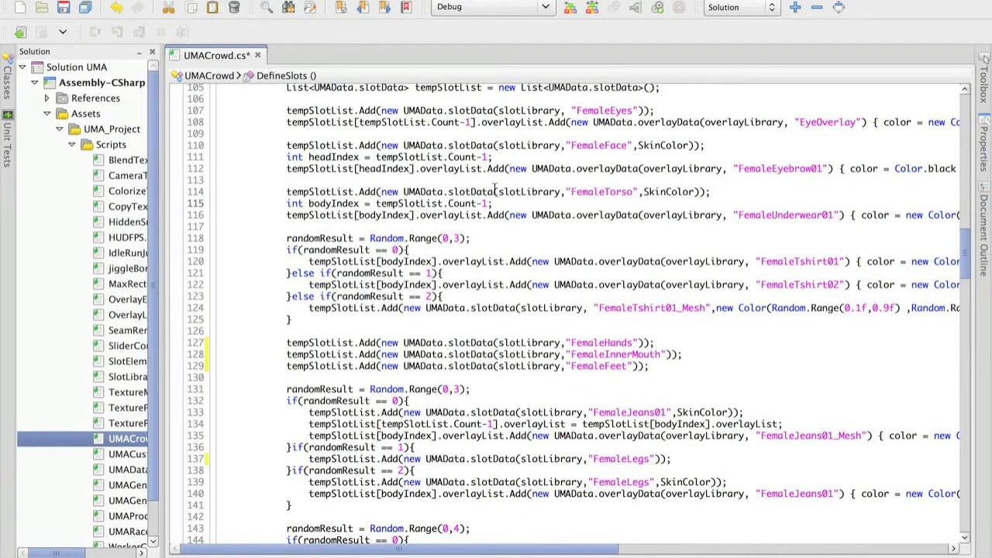
# - Compare the random legwear block with the random T-shirt block, and examine the lines that add the FemaleJeans01 slot and its overlays
pyautogui.scroll(-2, 486, 245)
pyautogui.scroll(-7, 488, 258)
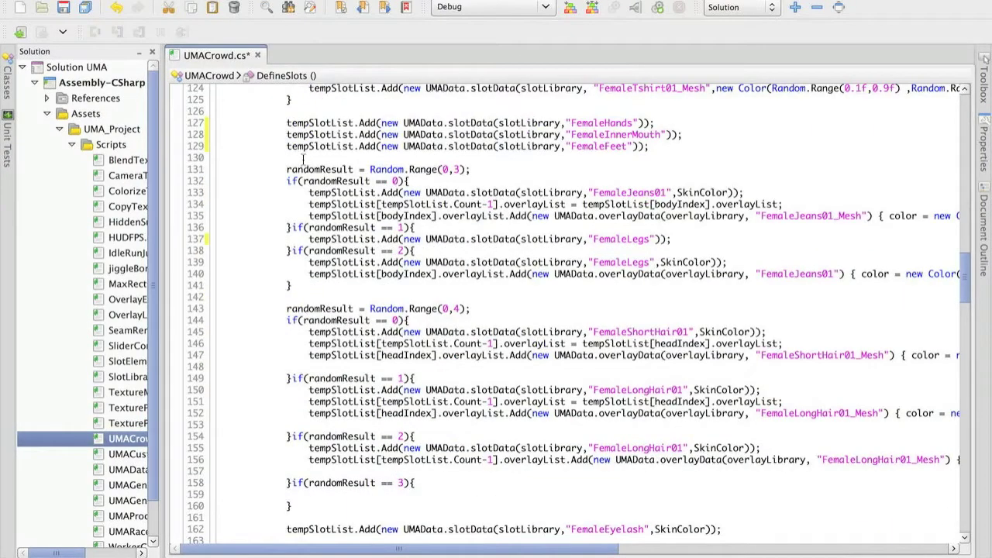
pyautogui.moveTo(284, 170); pyautogui.dragTo(294, 285)
pyautogui.scroll(2, 335, 155)
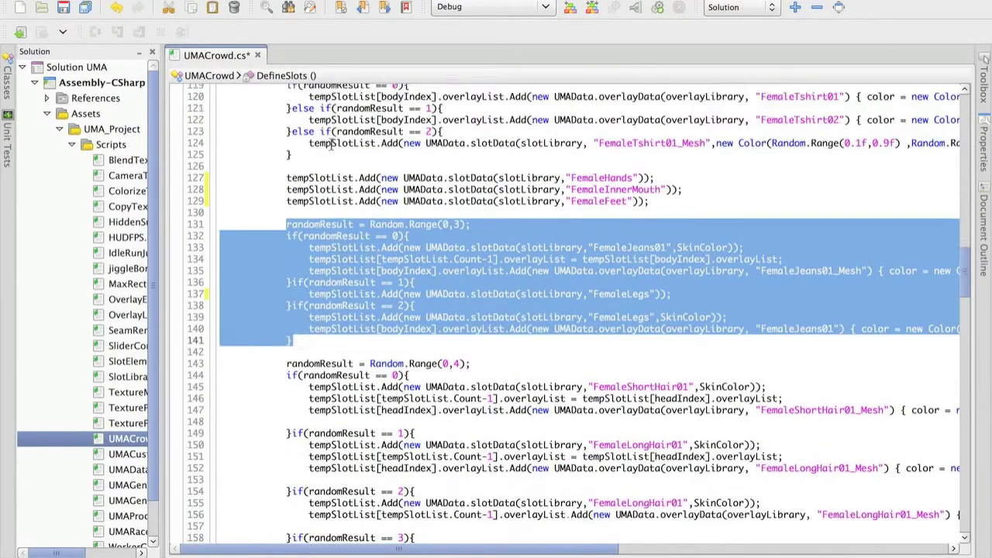
pyautogui.scroll(2, 331, 145)
pyautogui.moveTo(287, 128); pyautogui.dragTo(293, 210)
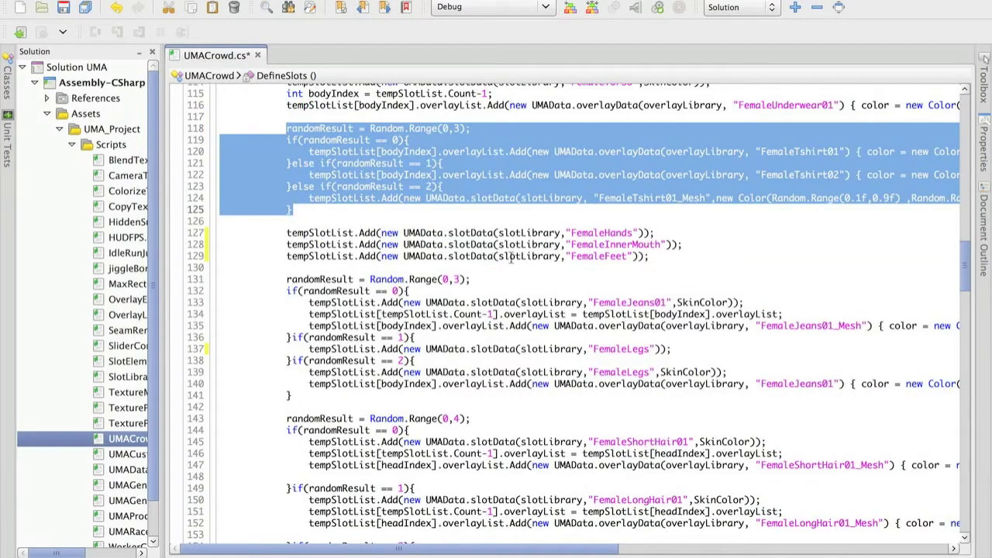
pyautogui.moveTo(309, 303); pyautogui.dragTo(749, 306)
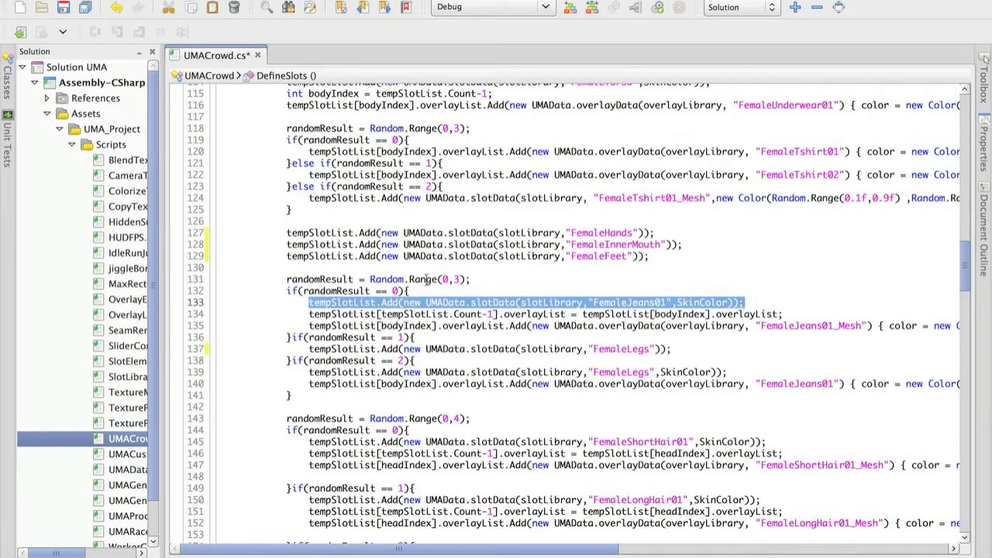
pyautogui.click(308, 303)
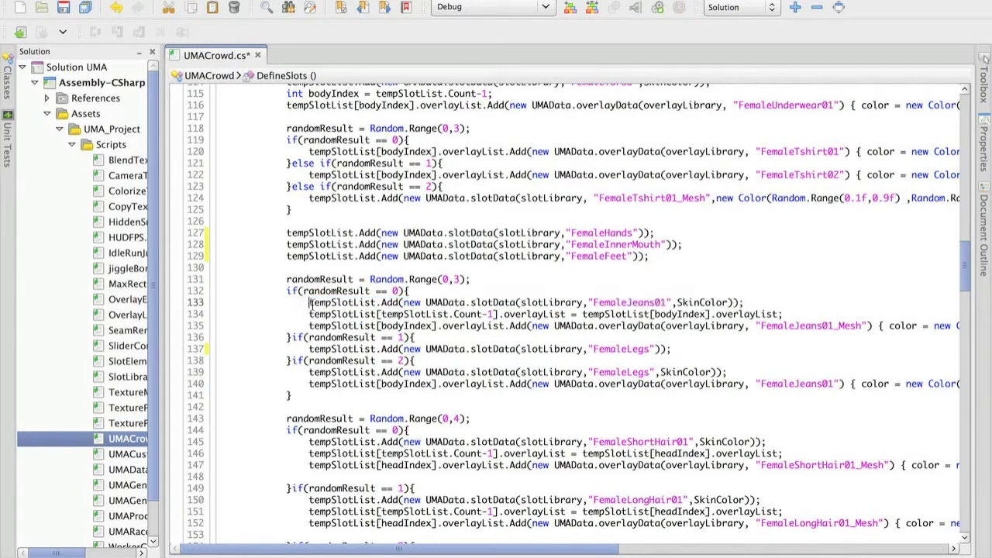
pyautogui.moveTo(309, 303); pyautogui.dragTo(744, 303)
pyautogui.doubleClick(616, 302)
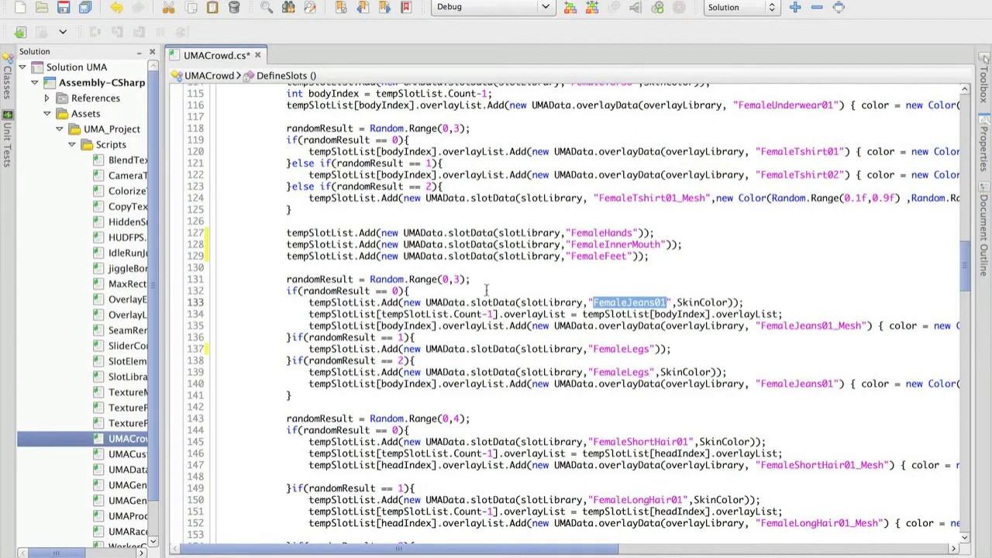
pyautogui.scroll(-3, 489, 308)
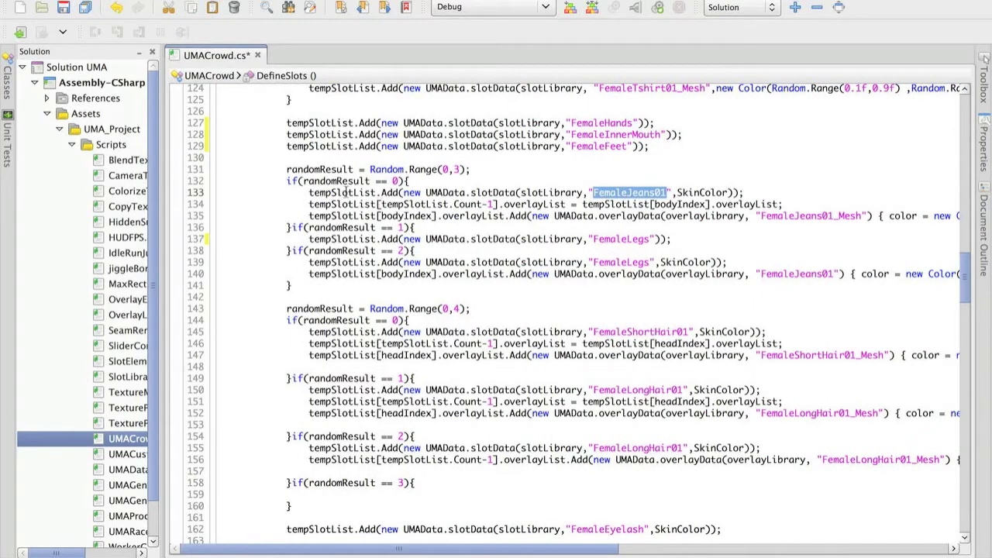
pyautogui.moveTo(310, 192); pyautogui.dragTo(438, 216)
pyautogui.click(438, 216)
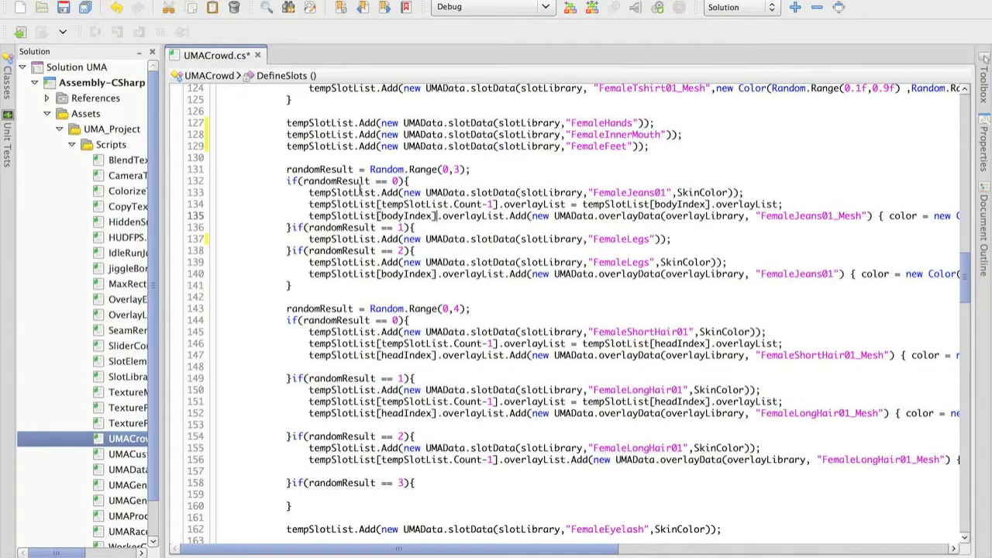
# - Remove the SkinColor argument from the line that adds the FemaleJeans01 slot
pyautogui.moveTo(308, 192); pyautogui.dragTo(766, 192)
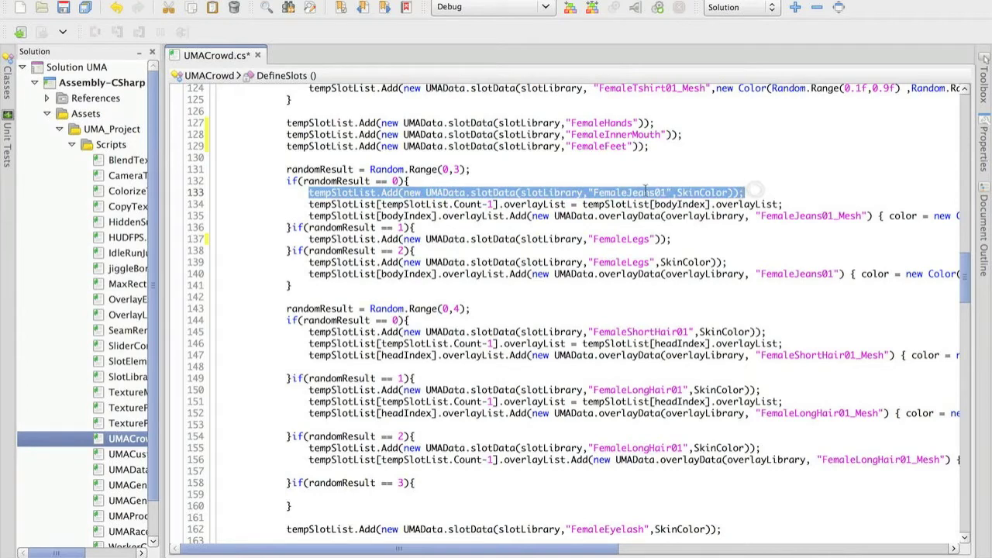
pyautogui.doubleClick(642, 192)
pyautogui.doubleClick(702, 192)
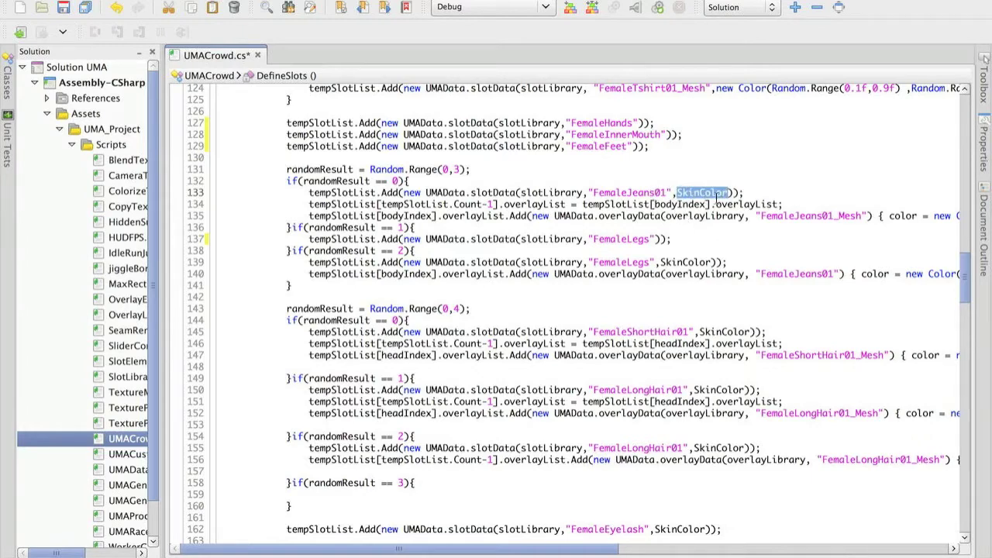
pyautogui.press('BackSpace')
pyautogui.press('BackSpace')
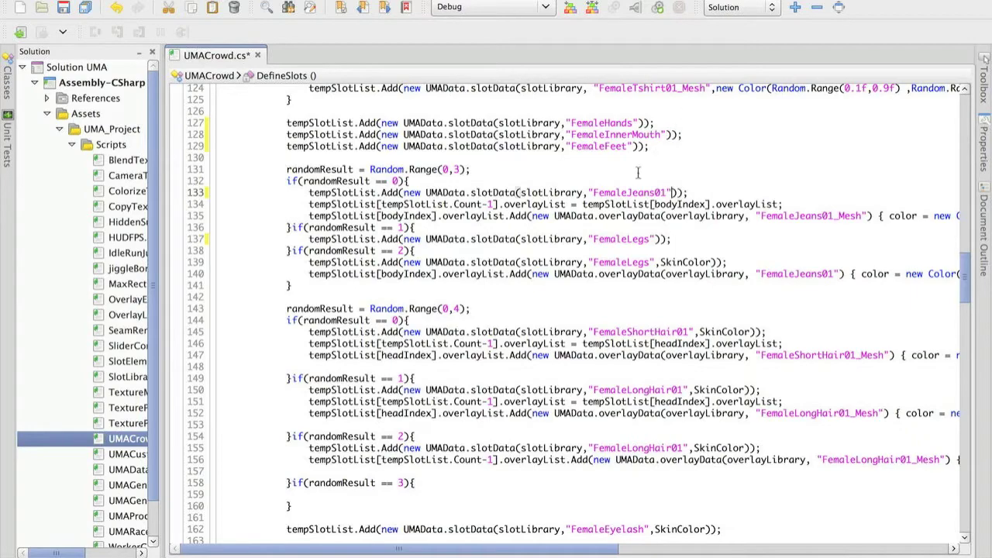
# - Examine how the FemaleJeans01 slot's overlayList is assigned from the FemaleTorso slot's list through bodyIndex
pyautogui.click(623, 192)
pyautogui.scroll(5, 638, 194)
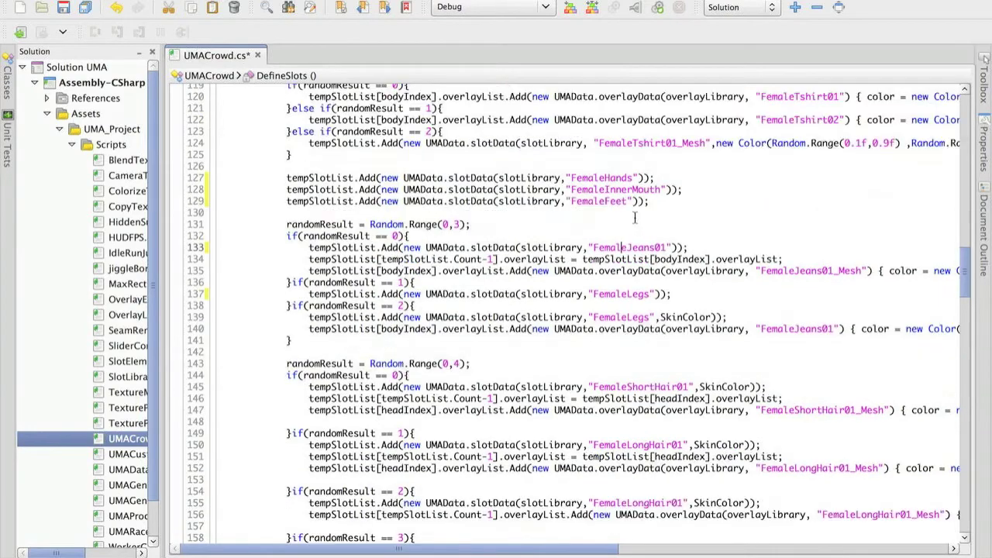
pyautogui.doubleClick(594, 136)
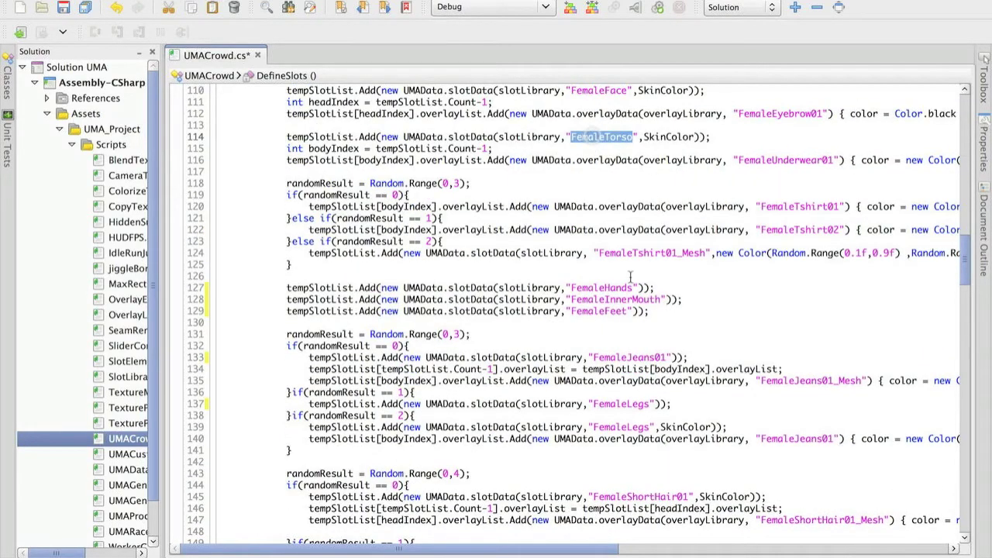
pyautogui.scroll(-5, 629, 276)
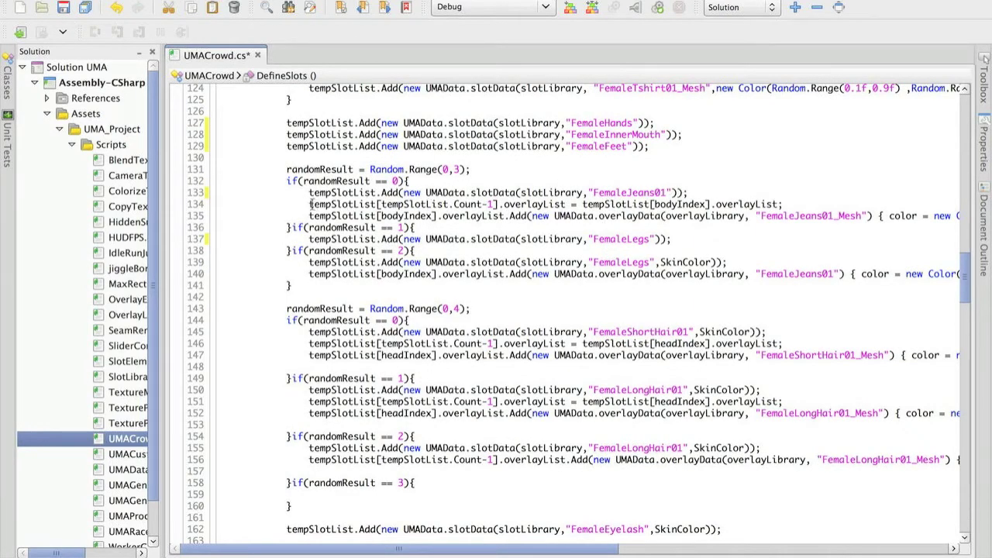
pyautogui.moveTo(309, 204); pyautogui.dragTo(735, 204)
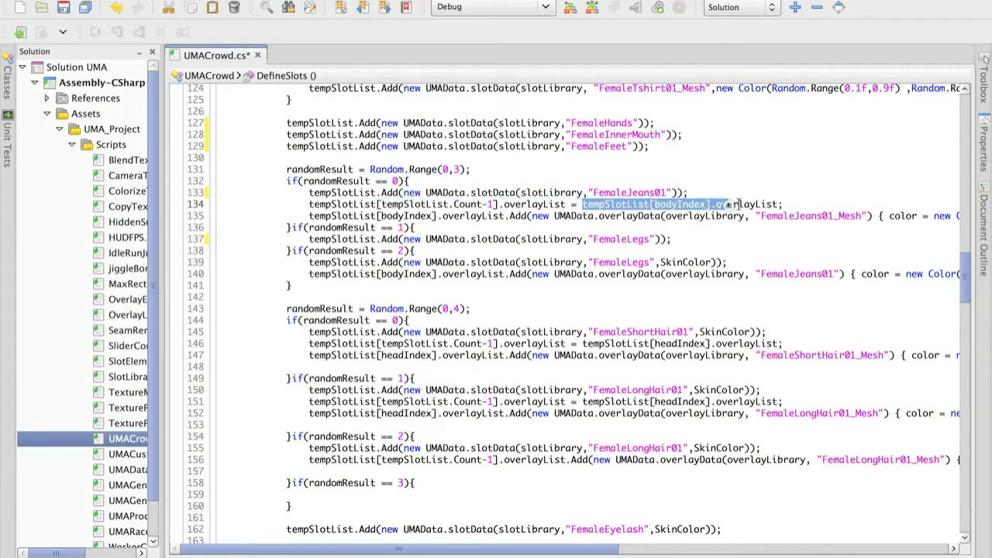
pyautogui.doubleClick(673, 204)
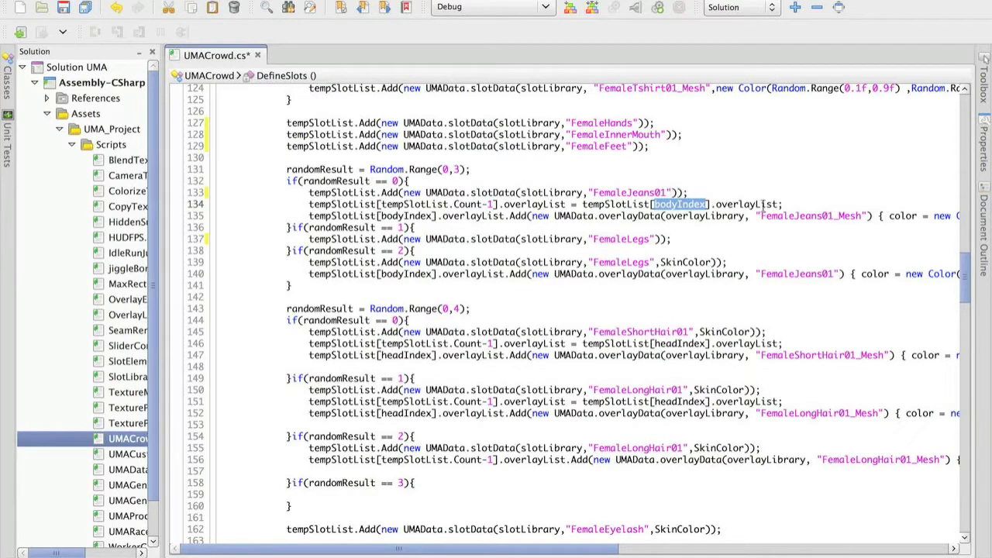
# - Examine how the FemaleJeans01 slot shares the body overlay list and receives the FemaleJeans01_Mesh overlay with its color
pyautogui.moveTo(785, 205); pyautogui.dragTo(313, 204)
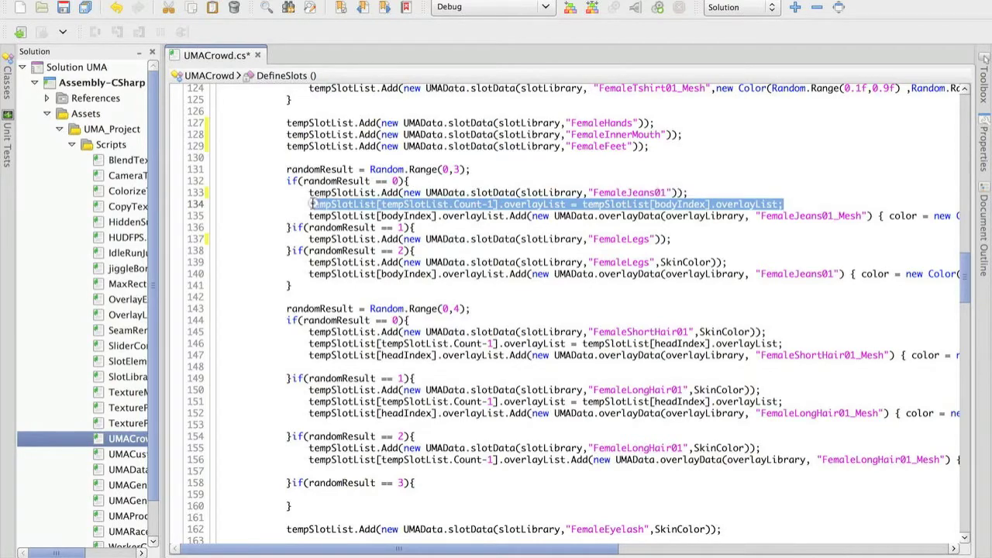
pyautogui.click(309, 216)
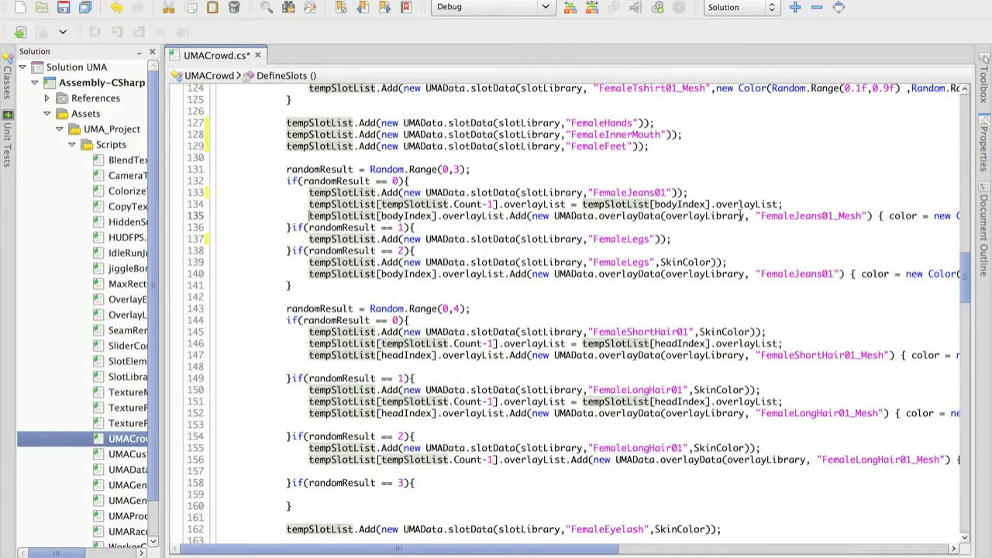
pyautogui.doubleClick(818, 216)
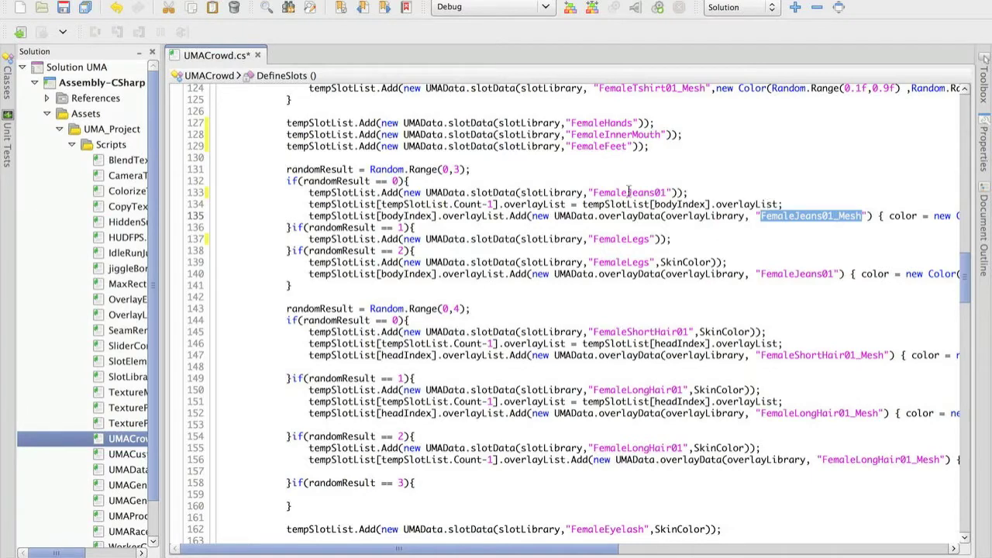
pyautogui.moveTo(595, 192); pyautogui.dragTo(668, 193)
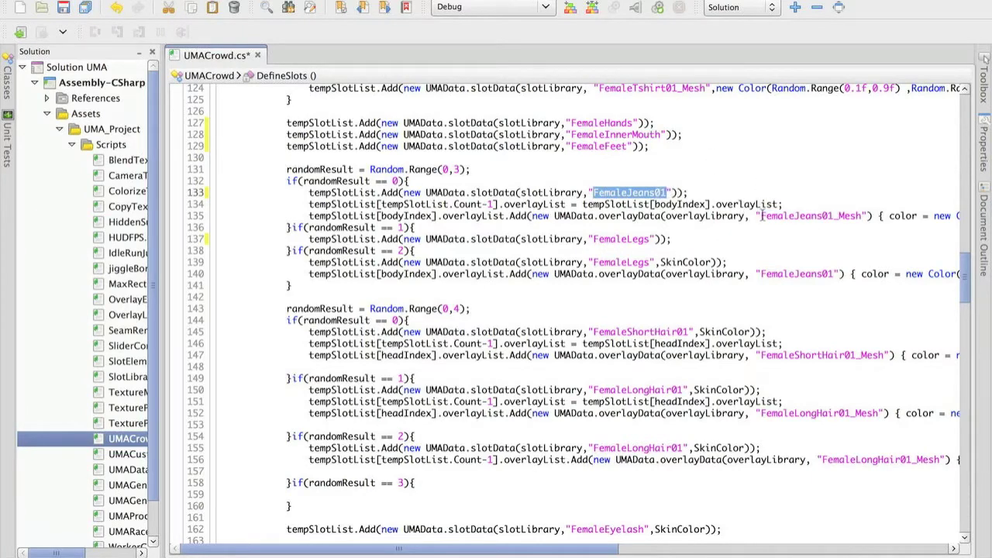
pyautogui.hscroll(3, 738, 206)
pyautogui.hscroll(-3, 534, 196)
pyautogui.scroll(-2, 465, 186)
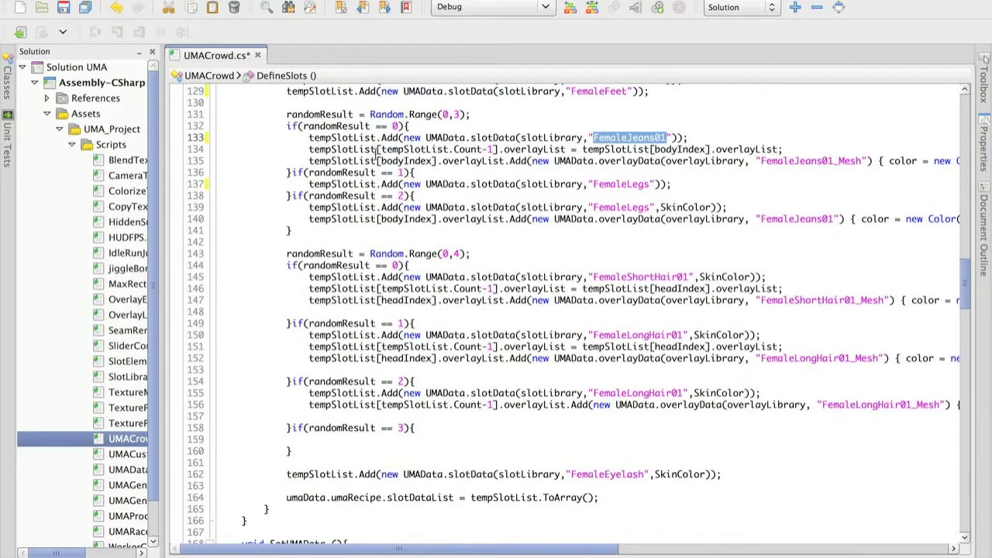
pyautogui.click(305, 161)
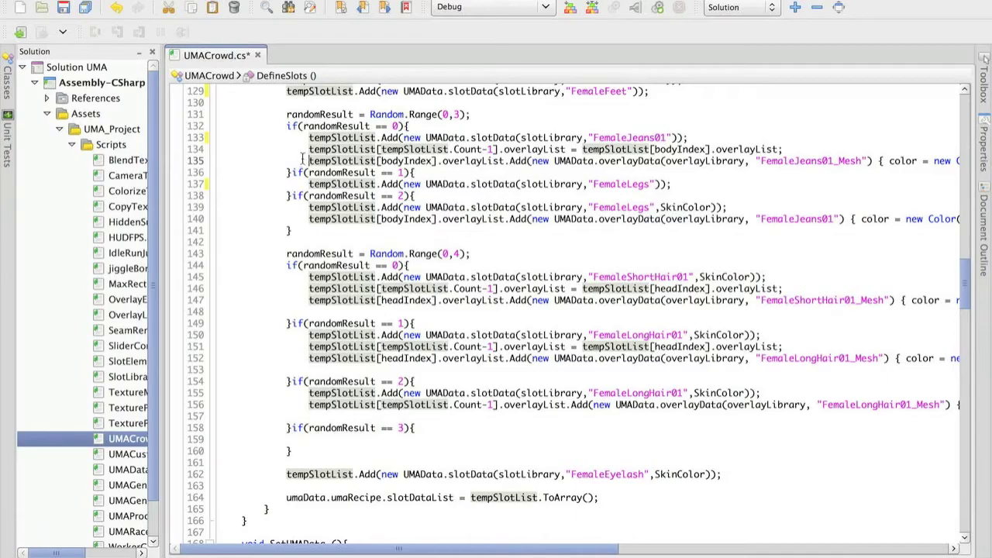
# - Switch to Unity, run the scene, widen the game view and deactivate the UMACustomization object
pyautogui.hotkey('ctrl', 'Up')
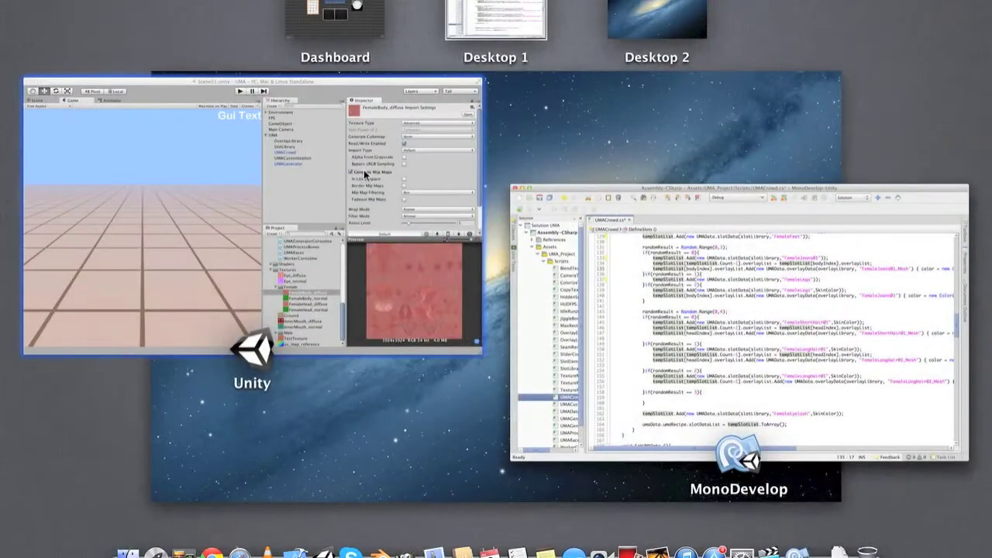
pyautogui.click(363, 170)
pyautogui.click(594, 195)
pyautogui.click(469, 8)
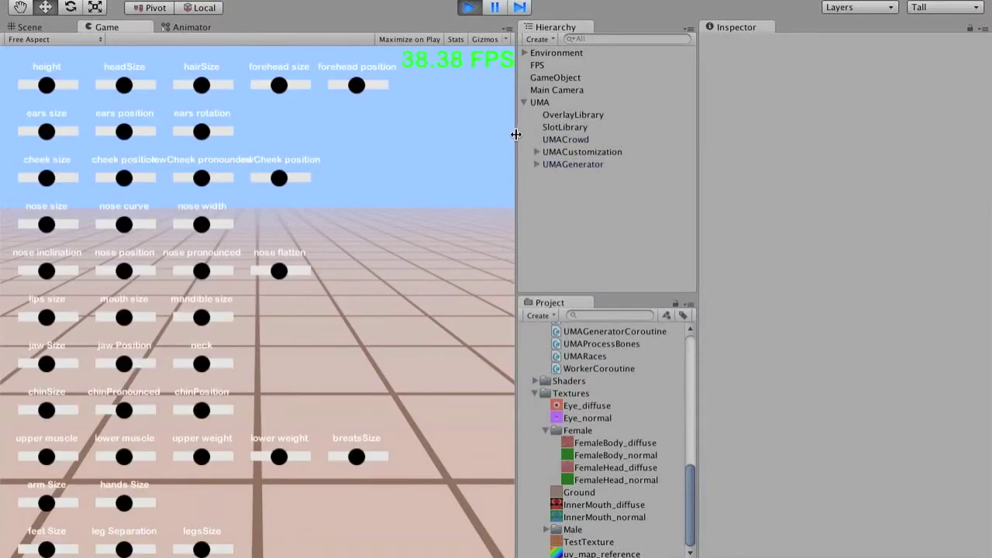
pyautogui.moveTo(518, 135); pyautogui.dragTo(602, 136)
pyautogui.click(685, 152)
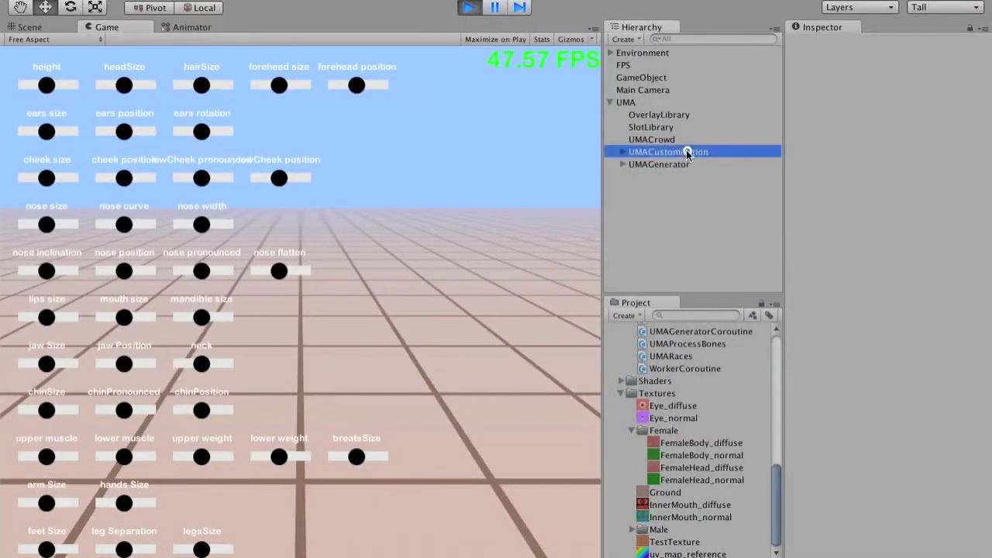
pyautogui.click(816, 43)
# - Enable Generate Lots UMA on the UMACrowd object to spawn a crowd, and pause the running scene
pyautogui.click(672, 139)
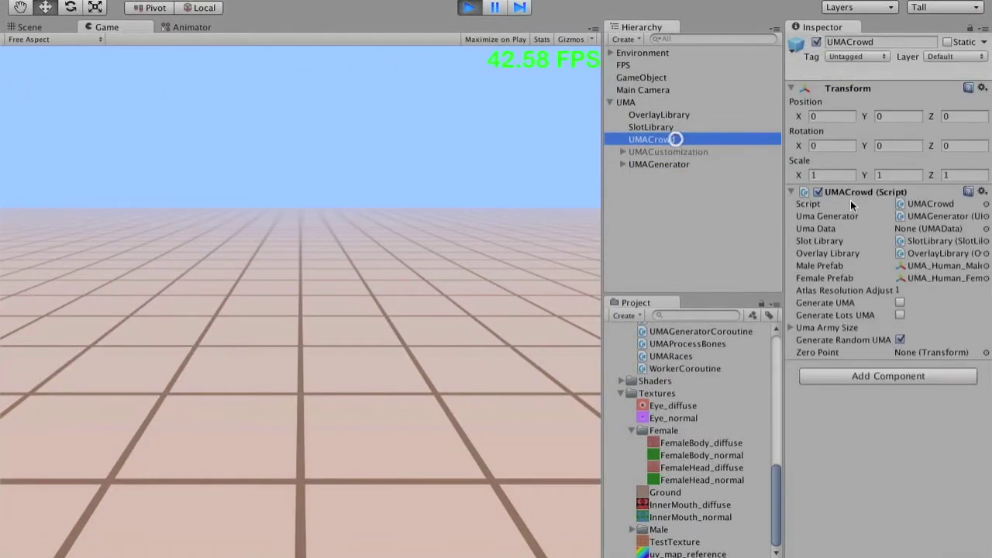
pyautogui.click(900, 315)
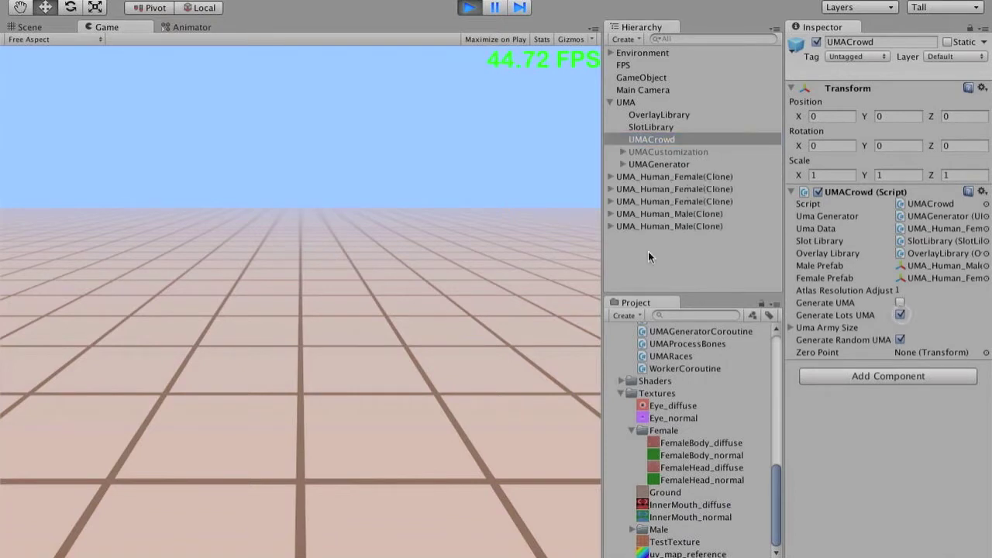
pyautogui.click(494, 8)
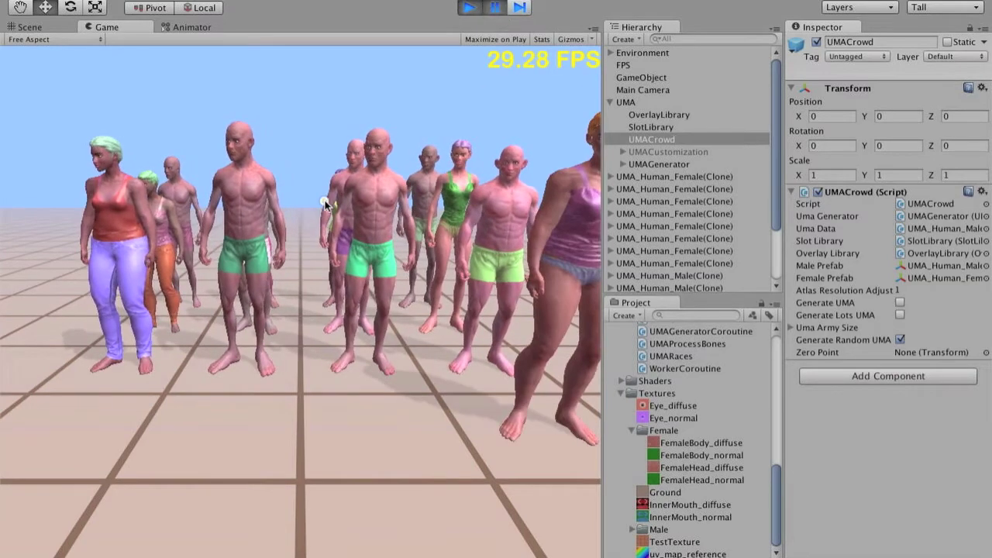
# - Show the crowd in the Scene view with scene lighting on, and frame the woman wearing purple jeans
pyautogui.click(35, 39)
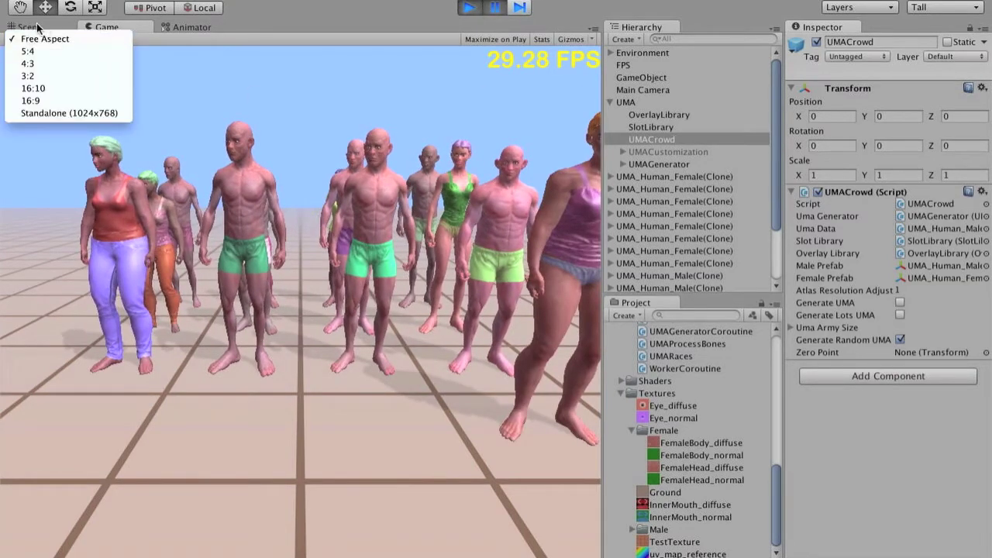
pyautogui.click(36, 37)
pyautogui.click(31, 27)
pyautogui.click(106, 224)
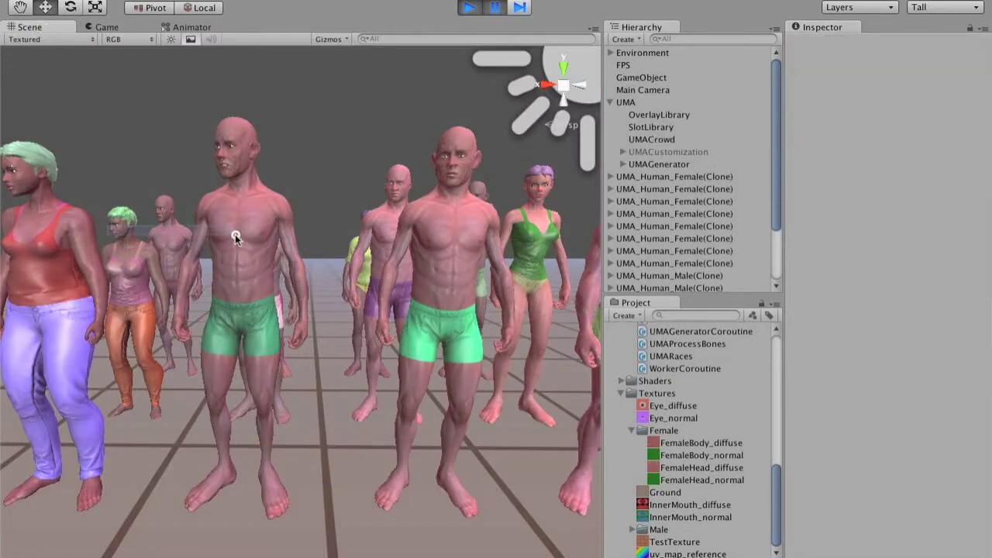
pyautogui.click(169, 37)
pyautogui.moveTo(294, 233); pyautogui.dragTo(446, 149, button='middle')
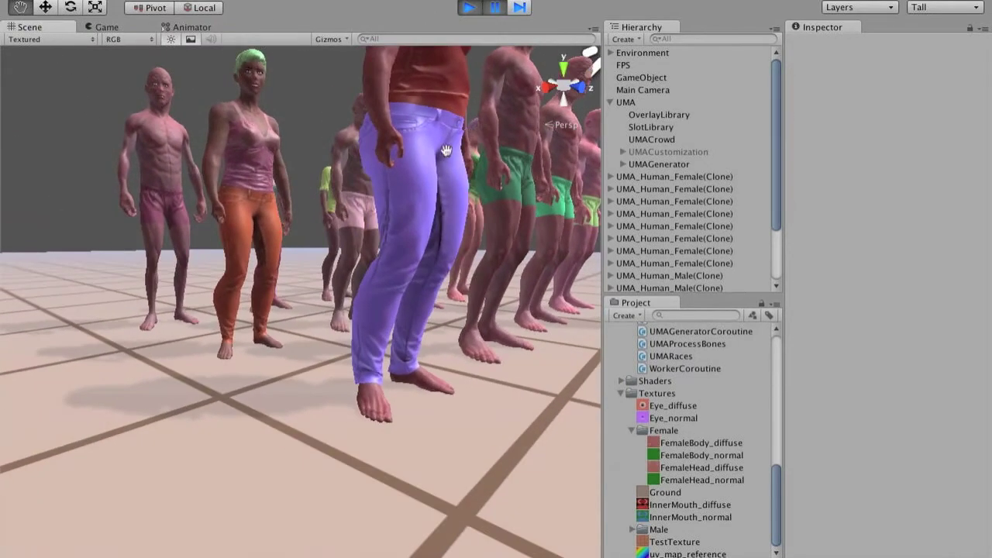
pyautogui.scroll(5, 310, 221)
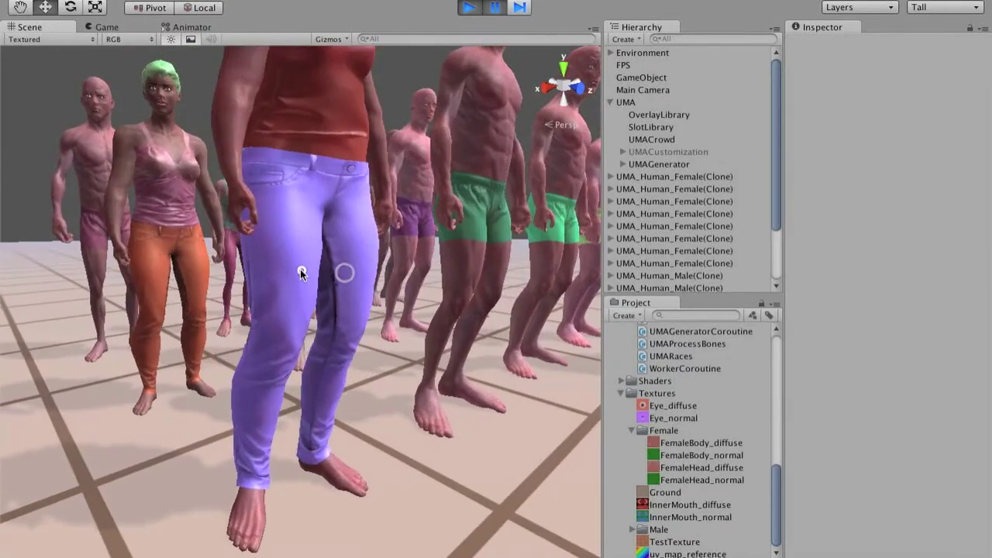
# - Select the mesh of the woman in purple jeans, open its generated atlas texture and enlarge the texture preview
pyautogui.click(306, 276)
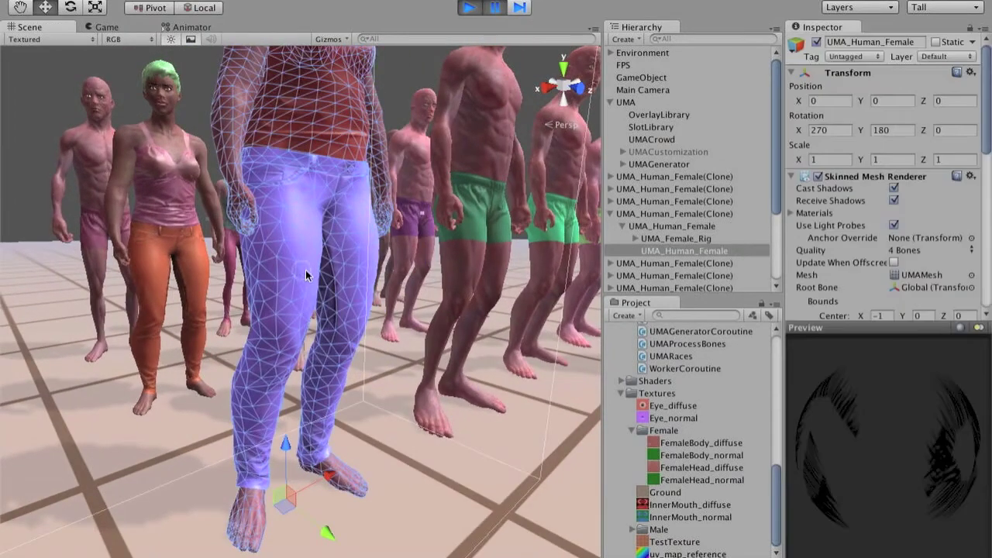
pyautogui.moveTo(988, 136); pyautogui.dragTo(988, 259)
pyautogui.doubleClick(945, 163)
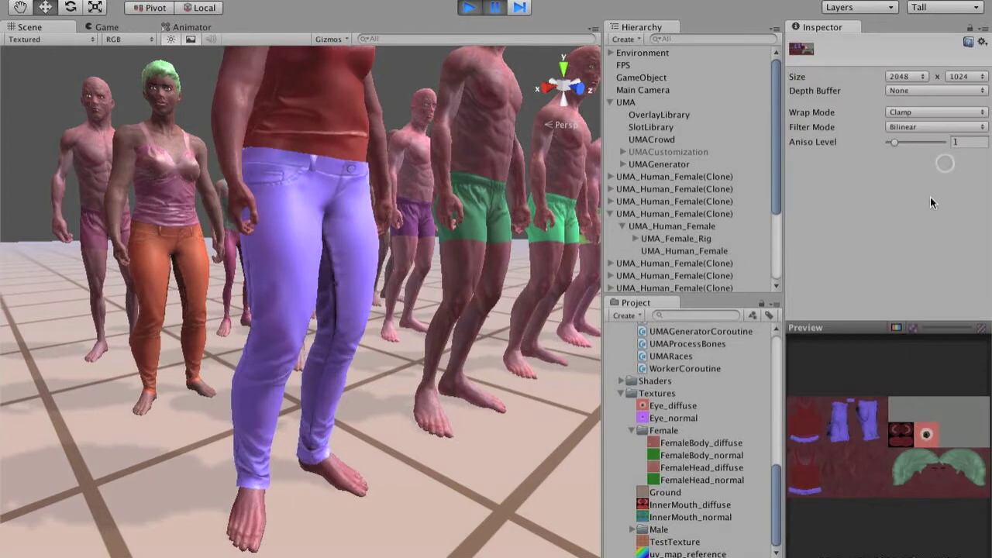
pyautogui.moveTo(784, 380); pyautogui.dragTo(474, 381)
pyautogui.moveTo(542, 325); pyautogui.dragTo(560, 162)
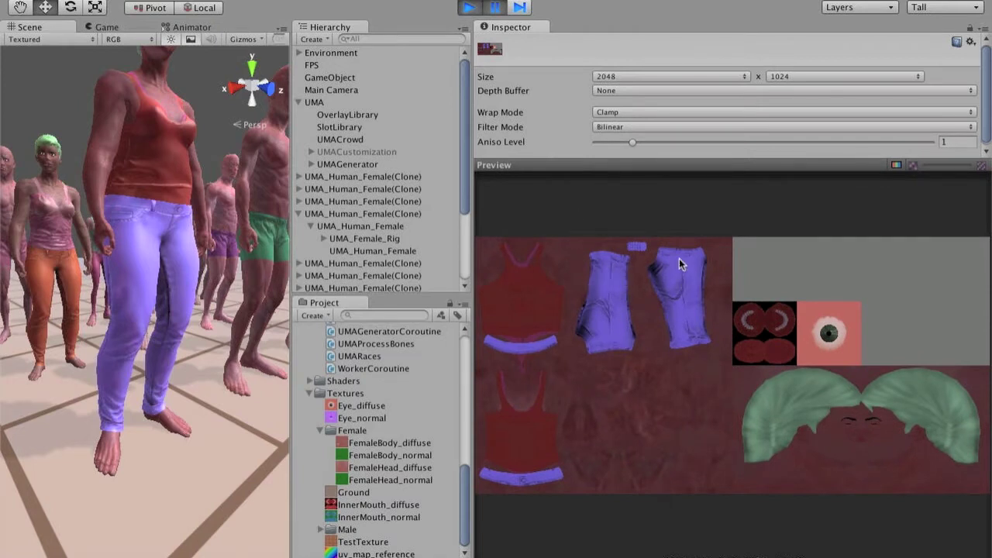
# - Set the scene render mode to Textured Wire and inspect the jeans mesh up close beside its atlas texture
pyautogui.scroll(2, 171, 273)
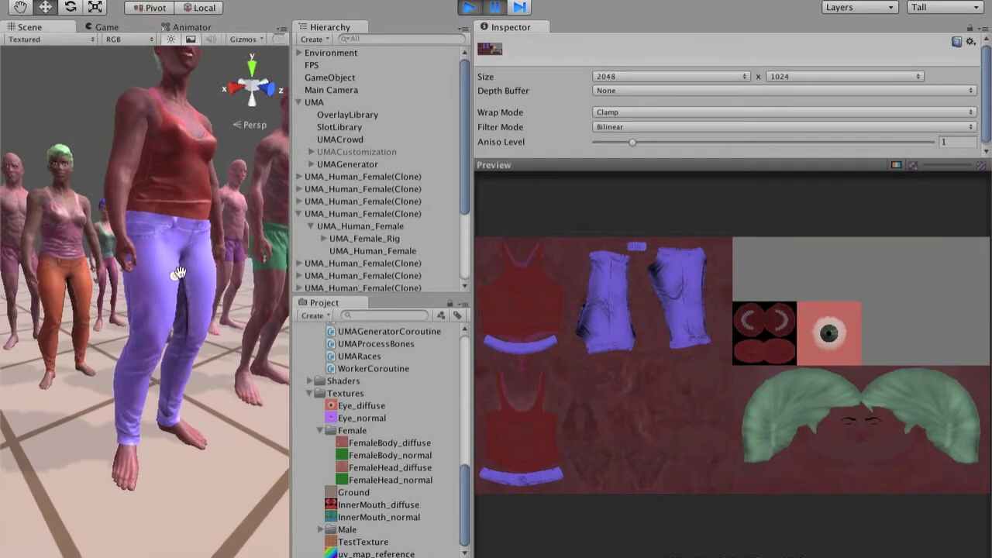
pyautogui.click(58, 38)
pyautogui.click(65, 64)
pyautogui.keyDown('alt'); pyautogui.scroll(3, 206, 264); pyautogui.keyUp('alt')
pyautogui.keyDown('alt'); pyautogui.moveTo(206, 263); pyautogui.dragTo(182, 266); pyautogui.keyUp('alt')
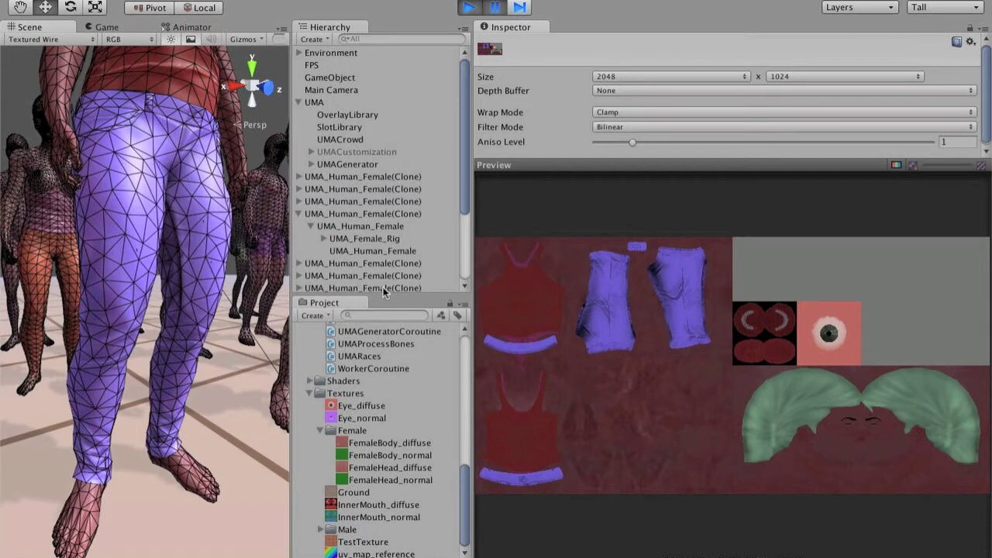
pyautogui.scroll(5, 226, 250)
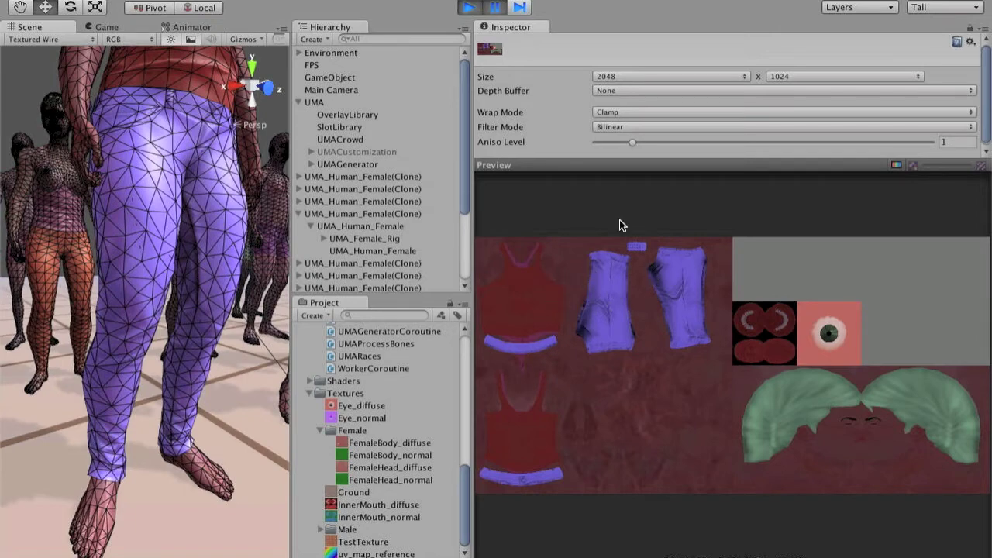
# - Stop the running scene and switch back to UMACrowd.cs in MonoDevelop
pyautogui.click(465, 6)
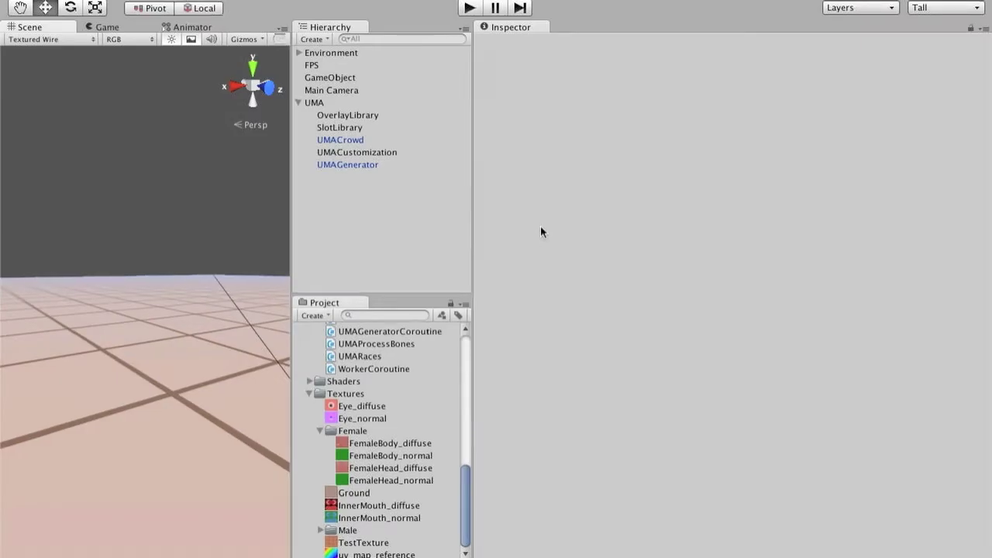
pyautogui.hotkey('ctrl', 'Up')
pyautogui.click(476, 220)
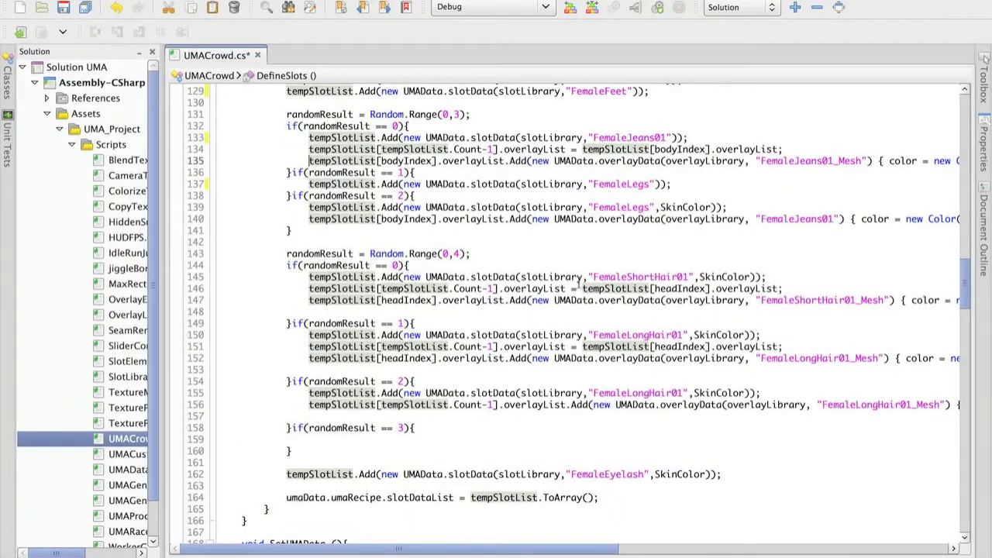
# - Compare the FemaleJeans01 slot and its shared overlay list with the FemaleLegs slot added when randomResult is 1
pyautogui.doubleClick(612, 137)
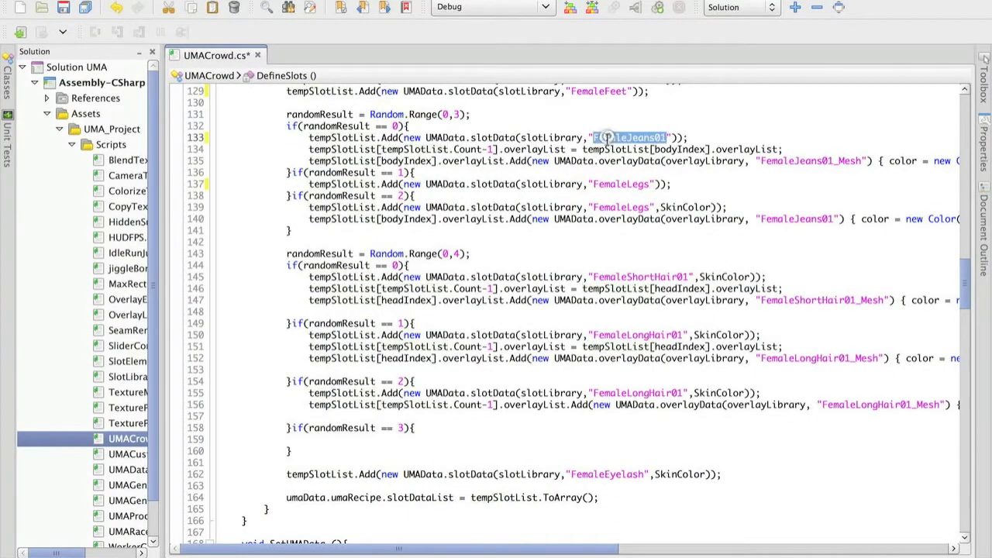
pyautogui.moveTo(309, 149); pyautogui.dragTo(784, 149)
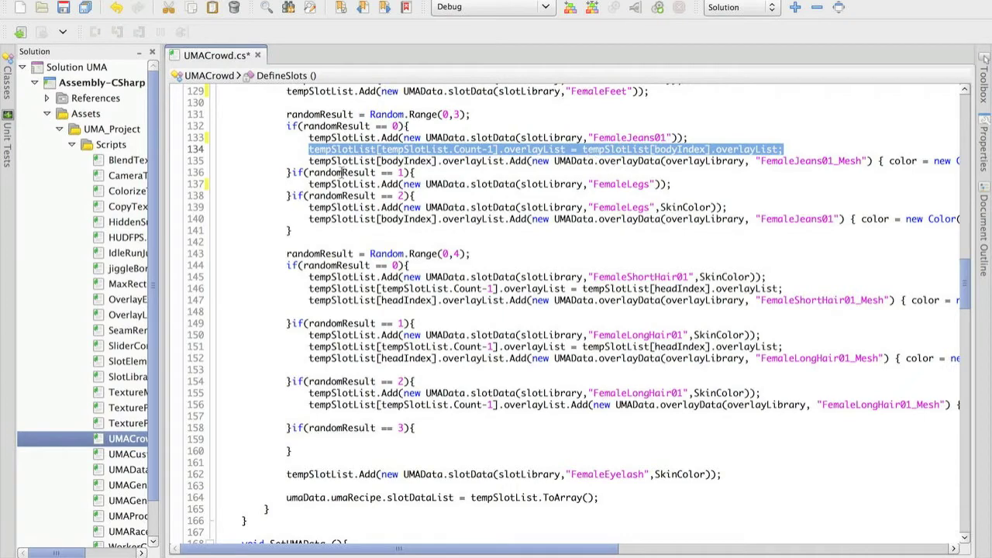
pyautogui.moveTo(309, 184); pyautogui.dragTo(386, 183)
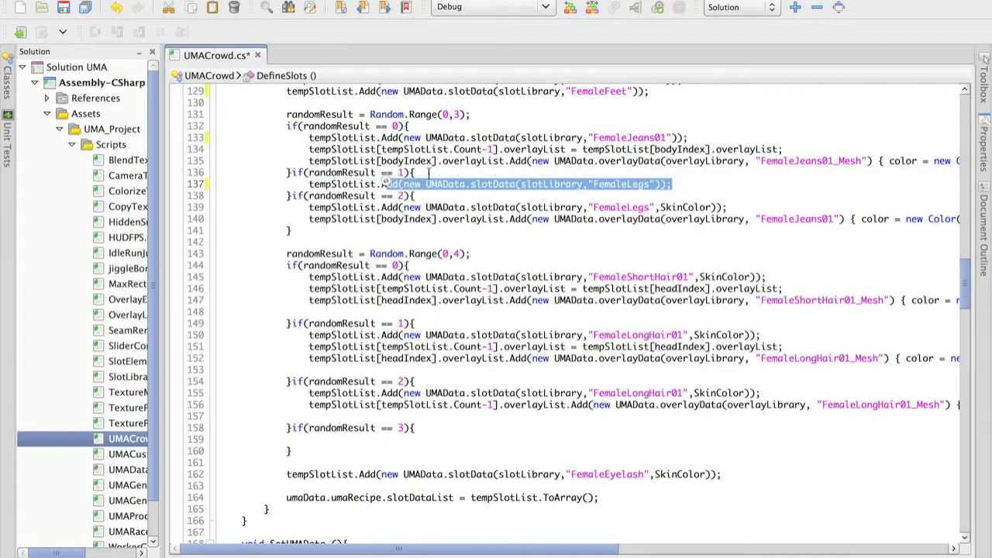
pyautogui.doubleClick(621, 185)
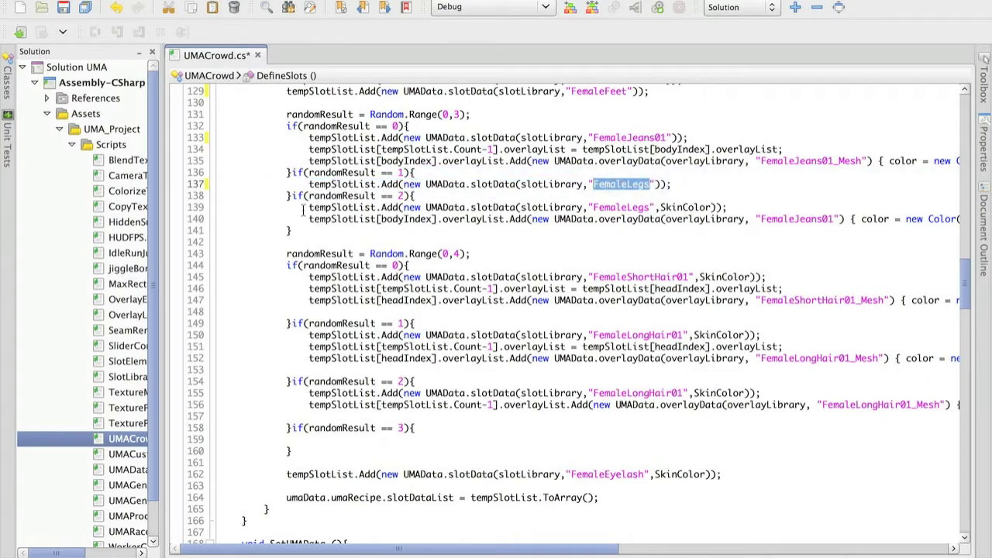
# - Remove the SkinColor argument from the line that adds the FemaleLegs slot when randomResult is 2
pyautogui.moveTo(303, 209); pyautogui.dragTo(740, 206)
pyautogui.click(744, 205)
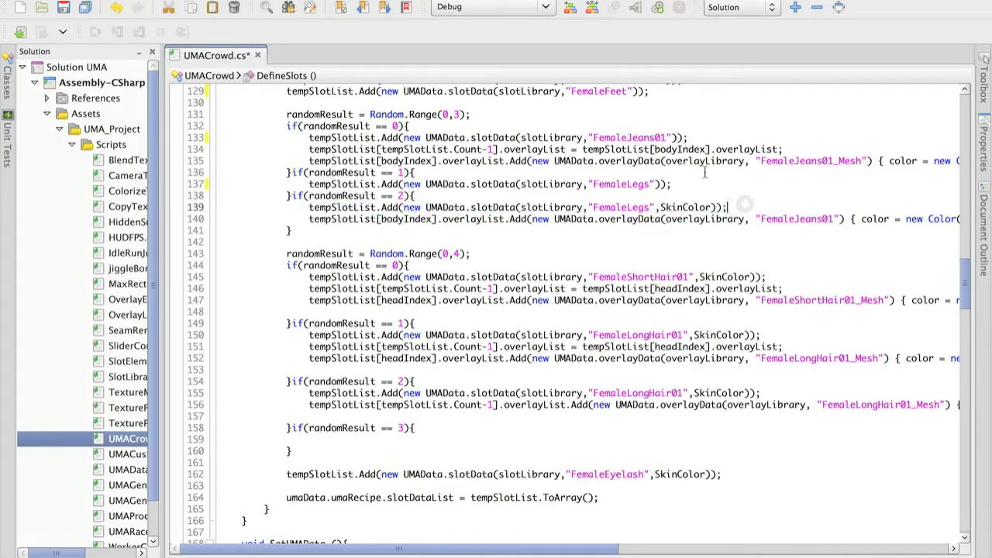
pyautogui.doubleClick(610, 207)
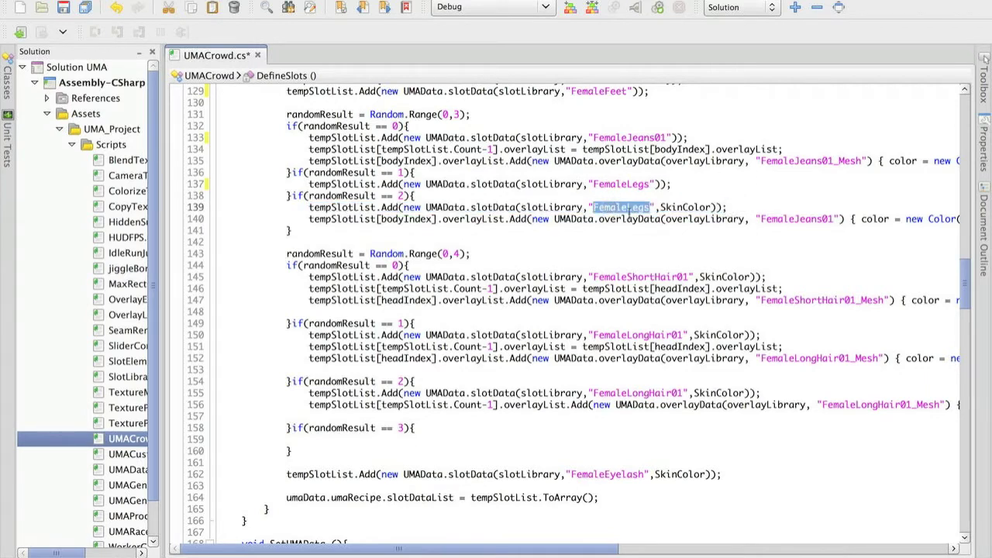
pyautogui.doubleClick(688, 207)
pyautogui.press('BackSpace')
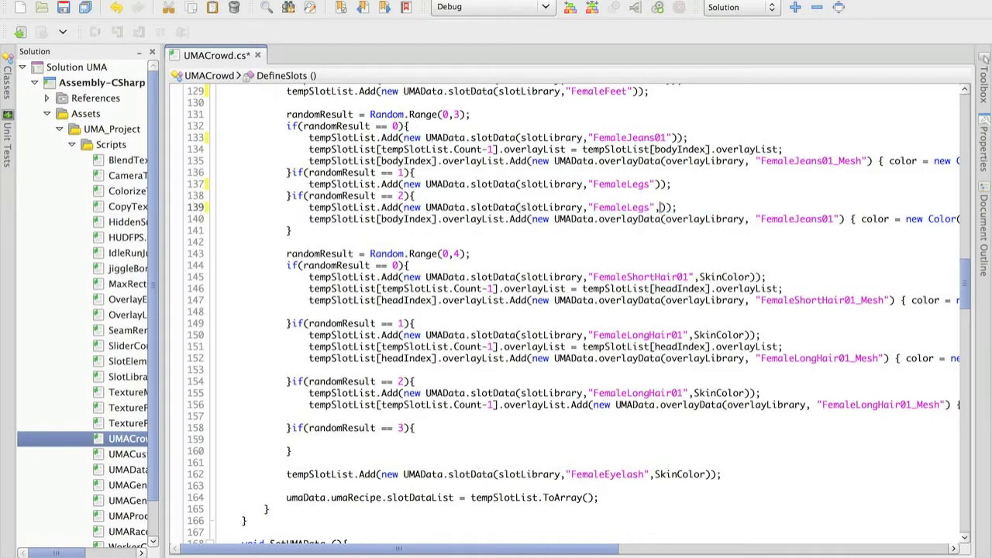
pyautogui.press('BackSpace')
# - Examine the line that adds the colored FemaleJeans01 overlay to the body overlay list when randomResult is 2
pyautogui.moveTo(309, 219); pyautogui.dragTo(509, 220)
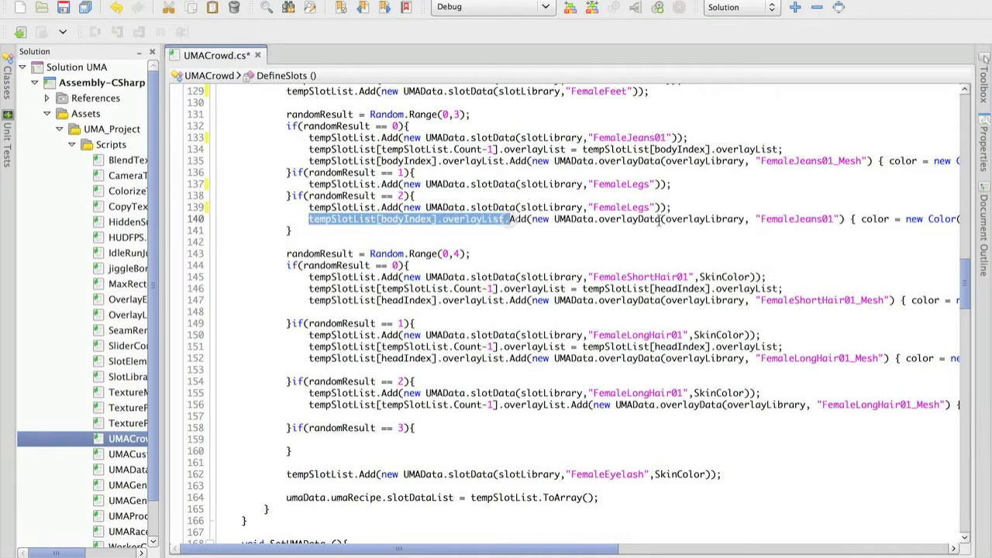
pyautogui.doubleClick(779, 220)
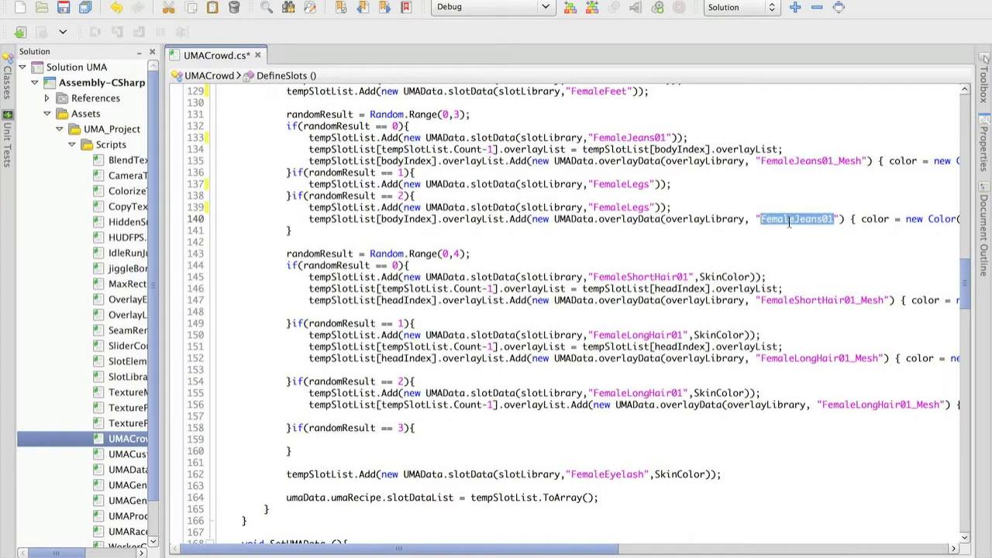
pyautogui.hscroll(5, 650, 208)
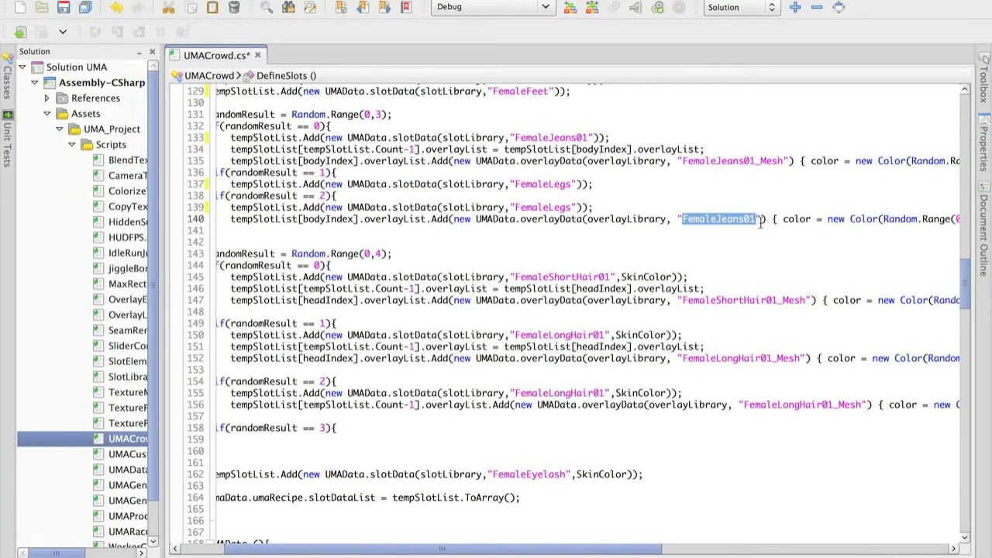
pyautogui.hscroll(-5, 656, 216)
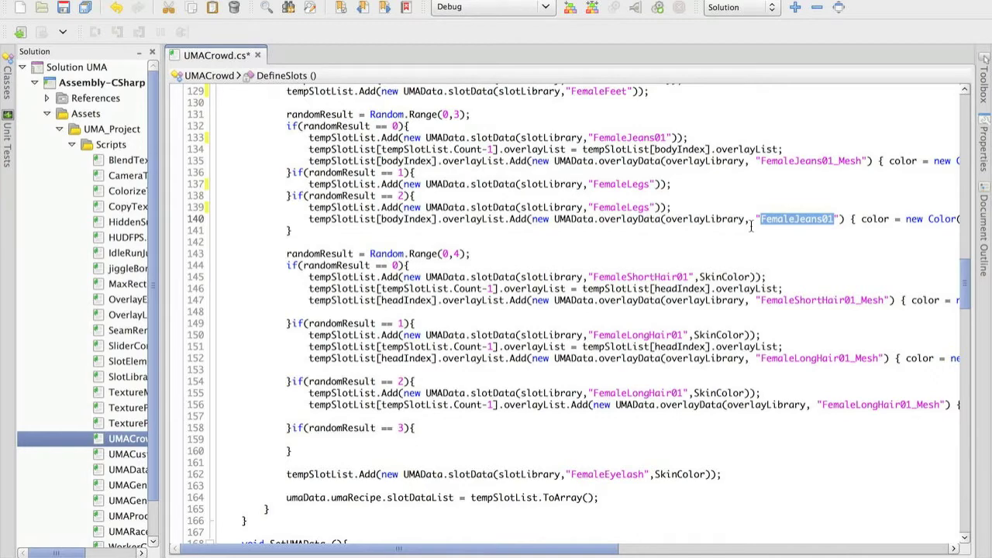
# - Compare the FemaleJeans01_Mesh and FemaleJeans01 body overlays, and look over the randomResult block that picks the female hair
pyautogui.doubleClick(791, 160)
pyautogui.doubleClick(799, 219)
pyautogui.doubleClick(810, 160)
pyautogui.scroll(-2, 344, 221)
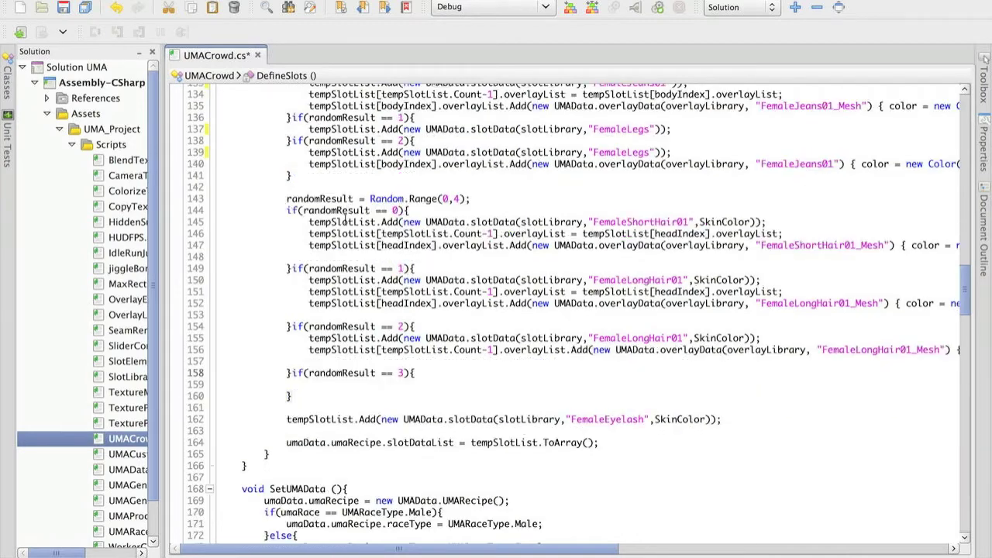
pyautogui.moveTo(286, 199); pyautogui.dragTo(310, 394)
pyautogui.click(315, 396)
# - Under randomResult 1, delete the shared head overlay line, replace headIndex with tempSlotList.Count -1 in the FemaleLongHair01_Mesh line, and save the script
pyautogui.moveTo(309, 291); pyautogui.dragTo(788, 292)
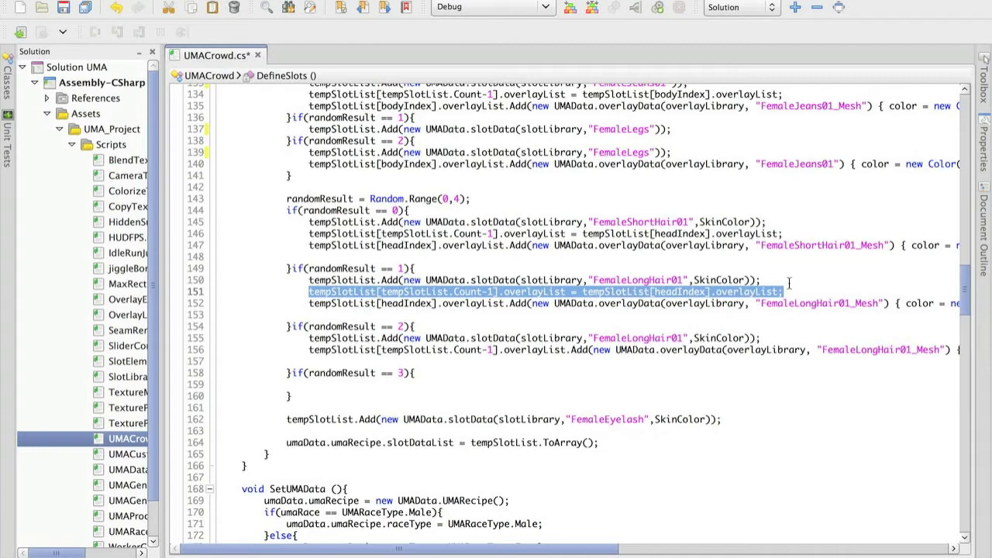
pyautogui.press('super+x')
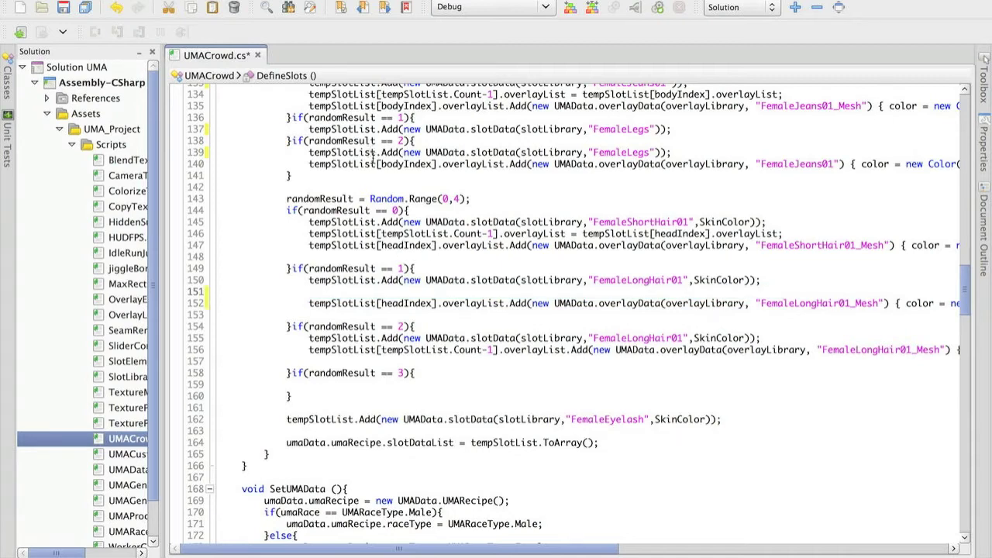
pyautogui.doubleClick(340, 280)
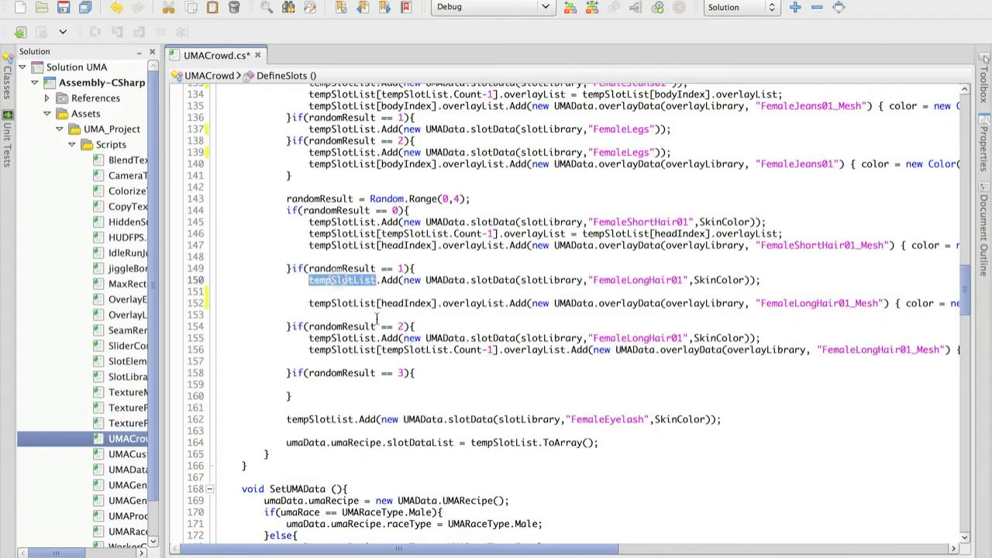
pyautogui.press('super+c')
pyautogui.doubleClick(407, 304)
pyautogui.press('super+v')
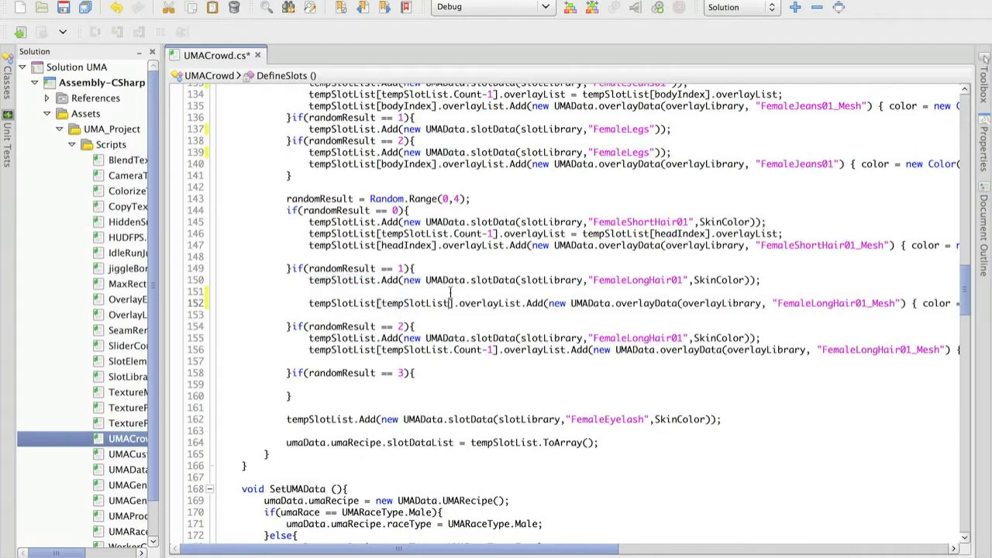
pyautogui.write('.Count')
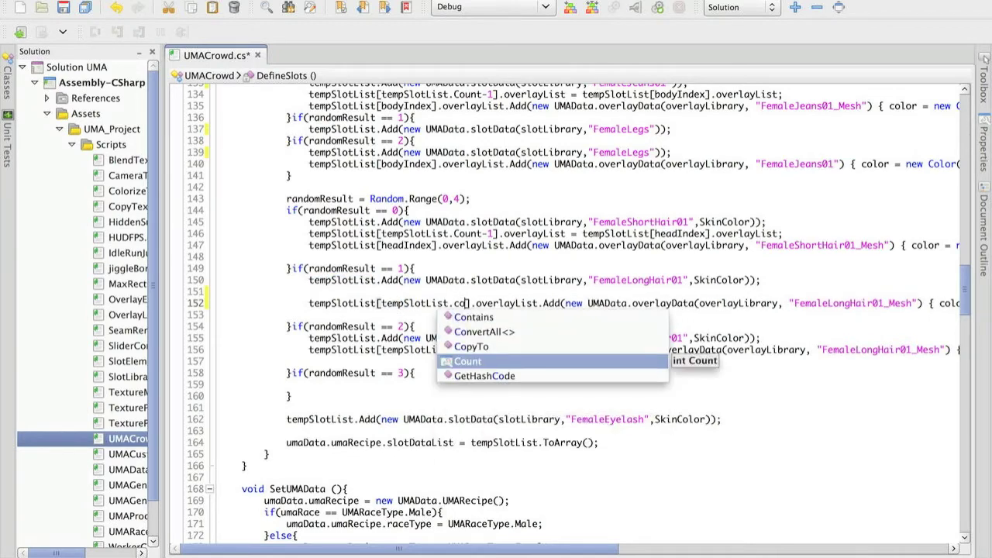
pyautogui.press('Return')
pyautogui.write('-1')
pyautogui.press('super+s')
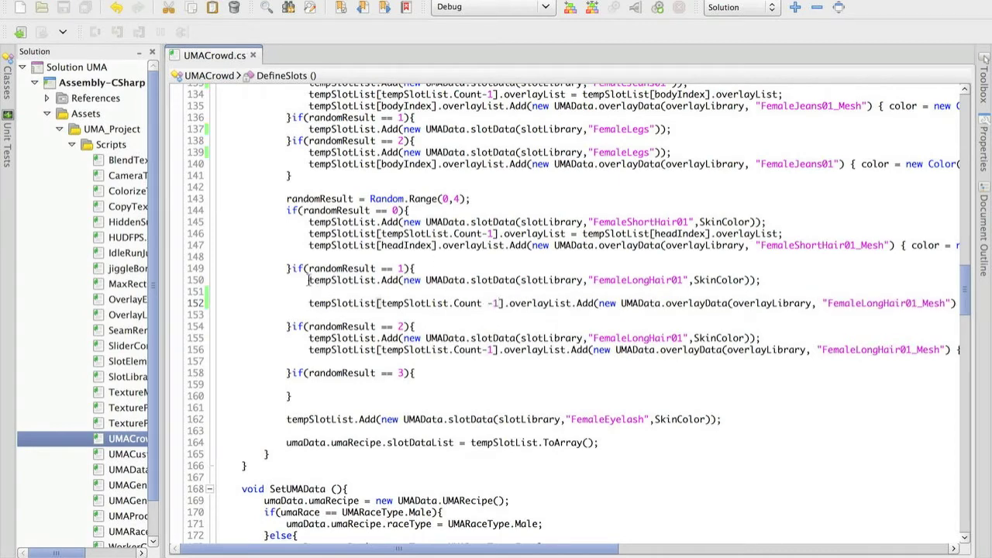
# - Insert the line "randomResult = 1;" directly after the Random.Range(0,4) hair roll and save the script
pyautogui.click(287, 210)
pyautogui.press('Return')
pyautogui.doubleClick(310, 199)
pyautogui.press('super+c')
pyautogui.click(286, 210)
pyautogui.press('super+v')
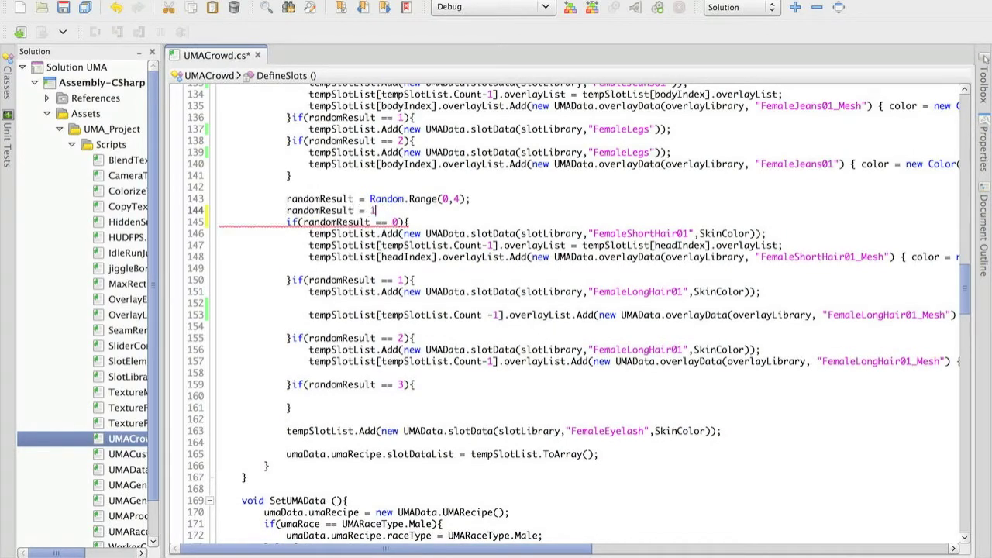
pyautogui.write('= 1;')
pyautogui.press('super+s')
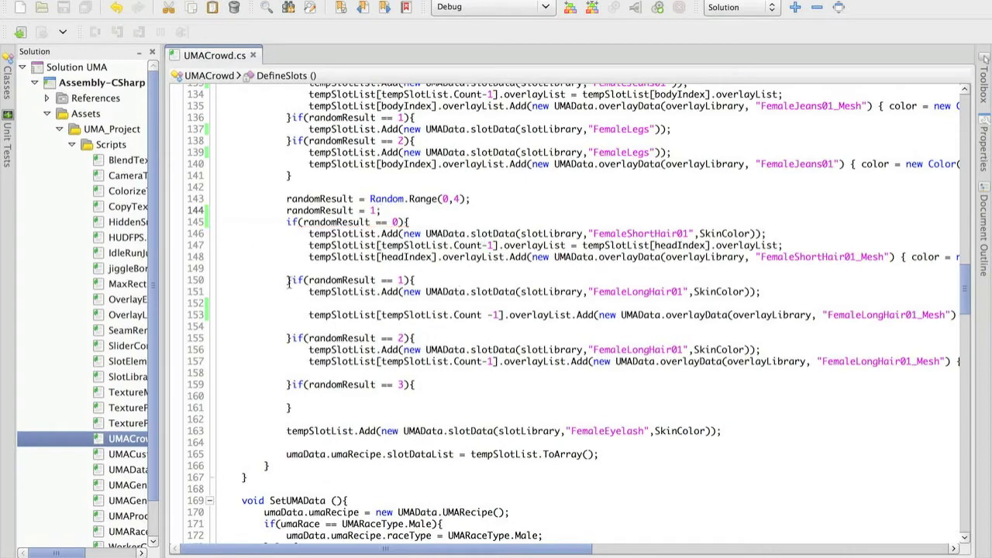
# - Remove the empty line between the FemaleLongHair01 slot and its mesh overlay in the randomResult 1 branch
pyautogui.moveTo(287, 279)
pyautogui.mouseDown()
pyautogui.moveTo(302, 326)
pyautogui.moveTo(199, 296)
pyautogui.moveTo(203, 303)
pyautogui.mouseUp()
pyautogui.click(418, 339)
pyautogui.press('BackSpace')
pyautogui.press('BackSpace')
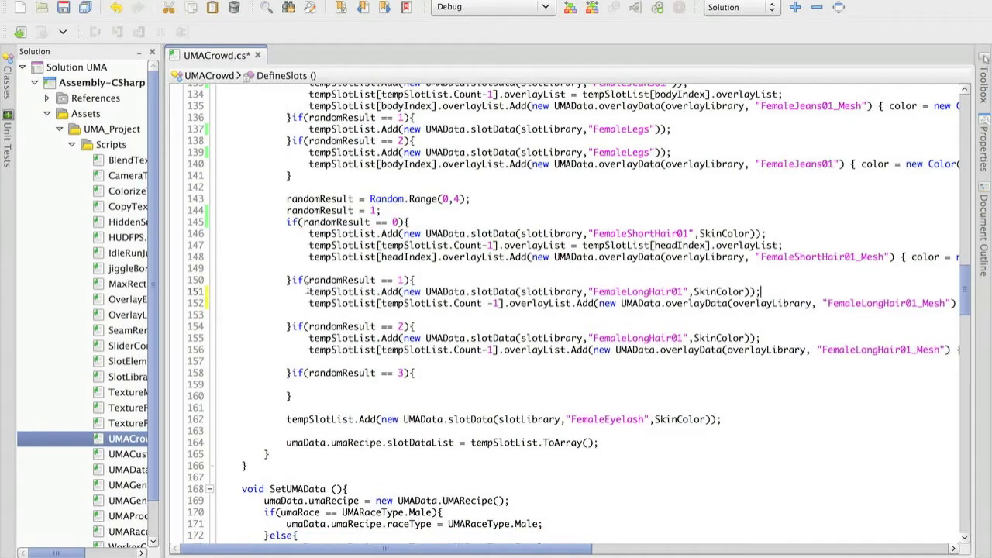
# - Examine the line adding the FemaleLongHair01 slot and the line adding the FemaleLongHair01_Mesh overlay when randomResult is 1
pyautogui.doubleClick(635, 294)
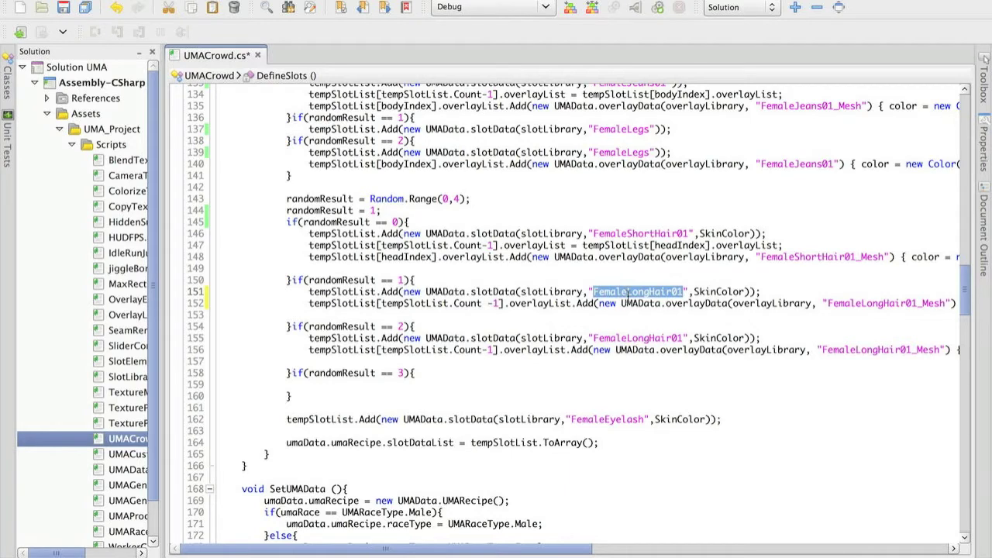
pyautogui.click(587, 292)
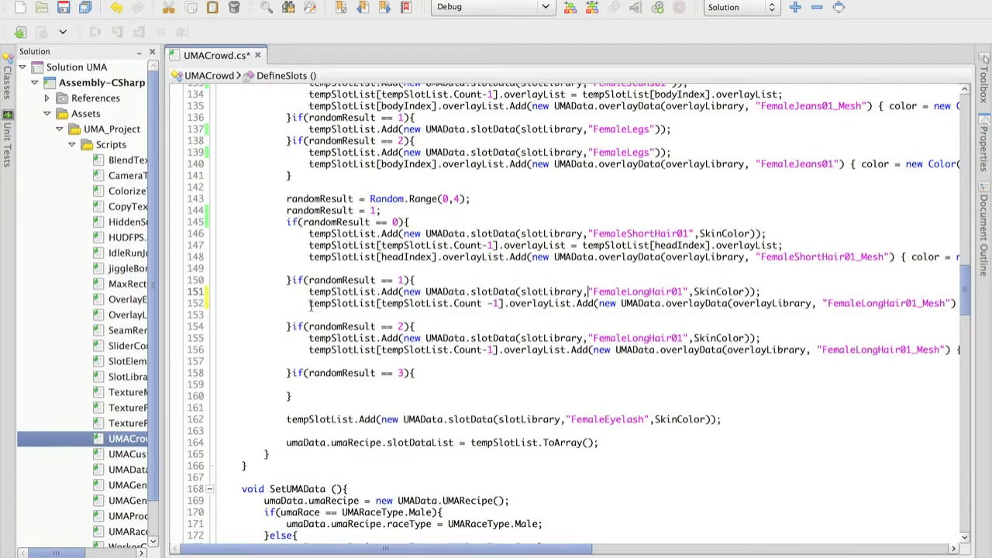
pyautogui.moveTo(310, 291); pyautogui.dragTo(764, 286)
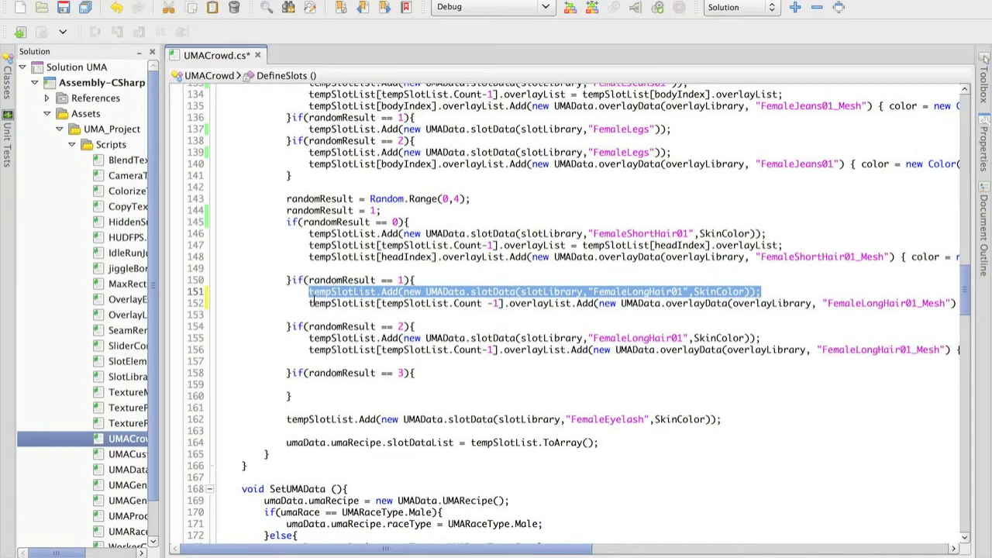
pyautogui.moveTo(310, 303); pyautogui.dragTo(588, 303)
pyautogui.moveTo(313, 292); pyautogui.dragTo(379, 292)
pyautogui.click(695, 303)
pyautogui.hscroll(4, 698, 303)
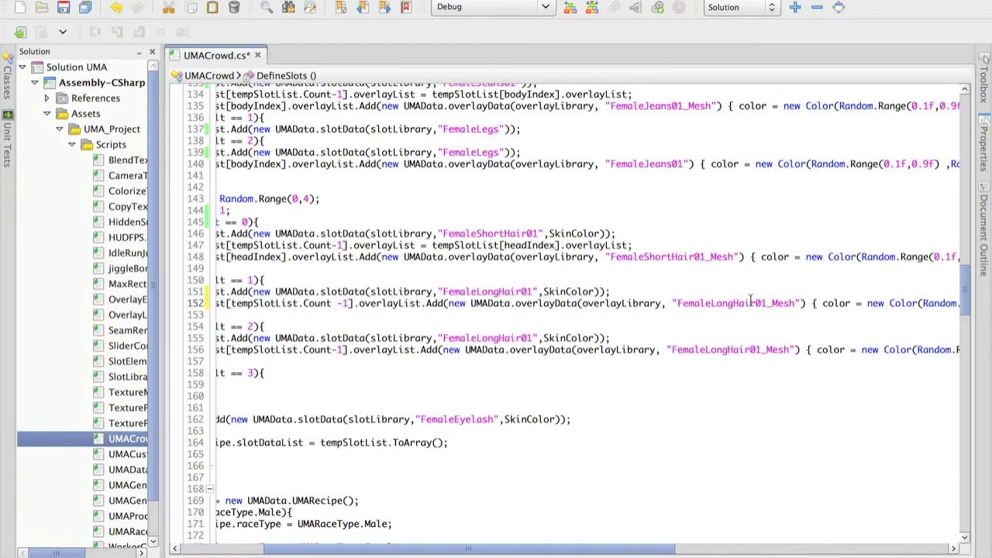
pyautogui.moveTo(679, 303); pyautogui.dragTo(752, 304)
pyautogui.hscroll(-4, 818, 314)
pyautogui.hscroll(-8, 816, 313)
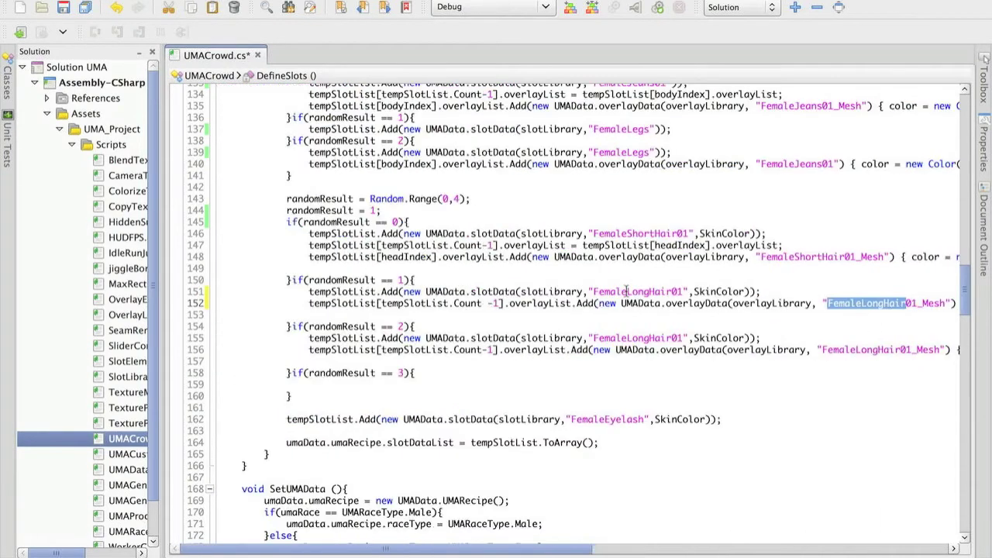
# - Remove the SkinColor argument from the FemaleLongHair01 slot line in the randomResult 1 branch and save the script
pyautogui.doubleClick(717, 292)
pyautogui.press('BackSpace')
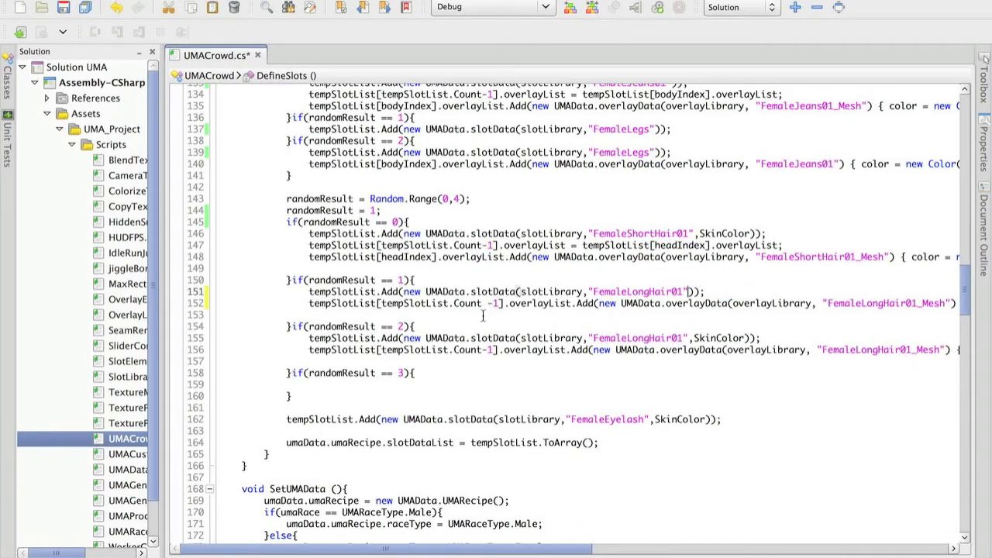
pyautogui.press('super+s')
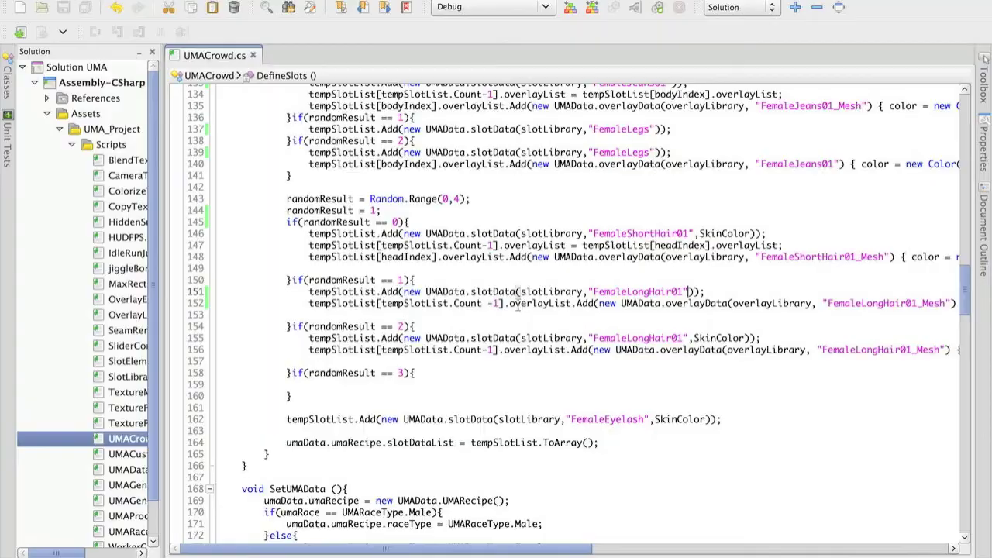
# - Switch to Unity, widen the Scene view, run the scene and select the UMACrowd object
pyautogui.hotkey('ctrl', 'Up')
pyautogui.click(408, 232)
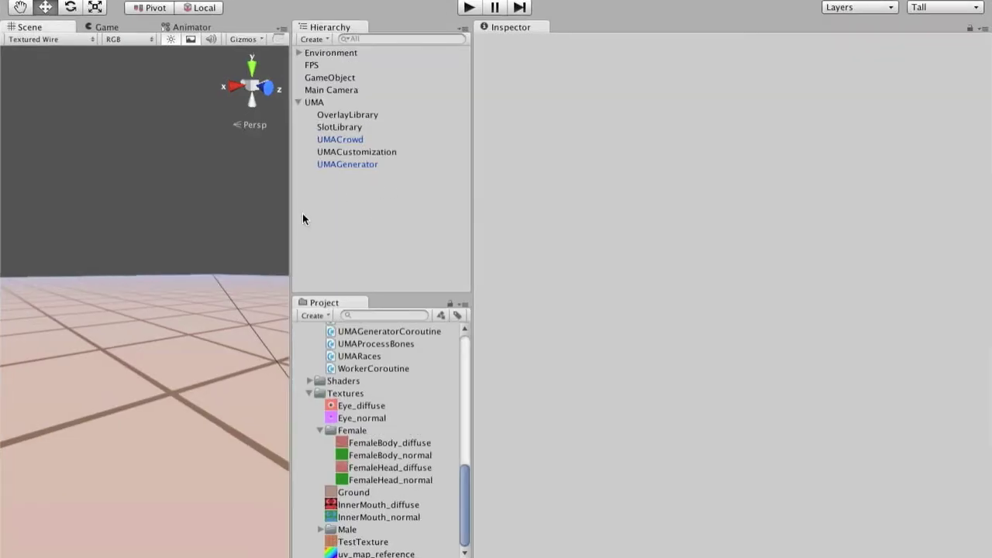
pyautogui.moveTo(291, 217); pyautogui.dragTo(466, 217)
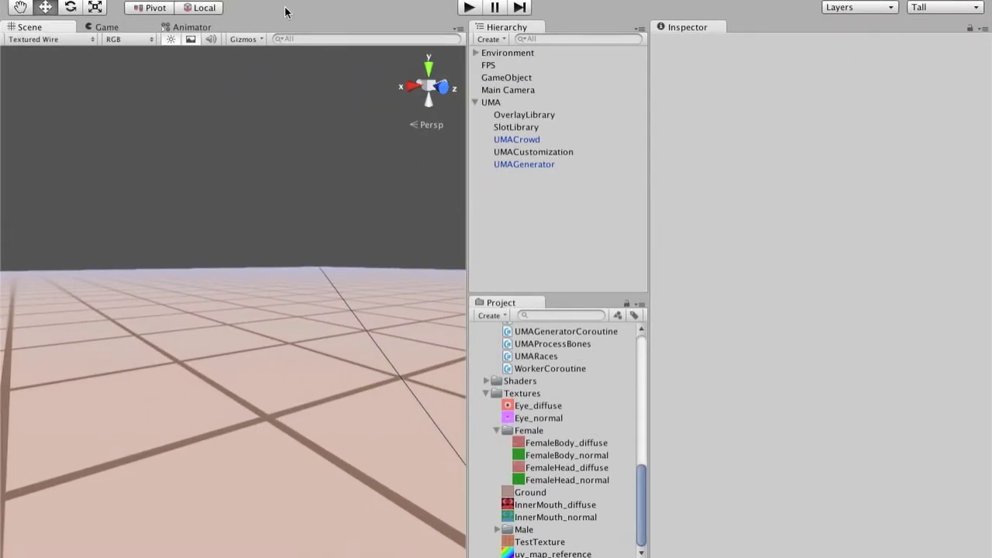
pyautogui.click(469, 7)
pyautogui.click(517, 139)
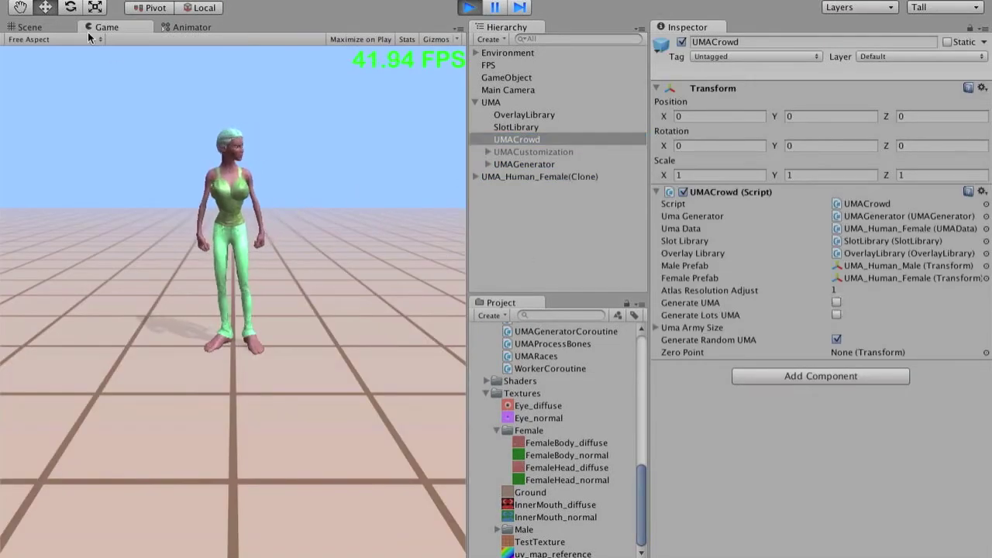
# - Inspect the generated female's head and hair up close in the Scene view with Textured shading
pyautogui.click(49, 25)
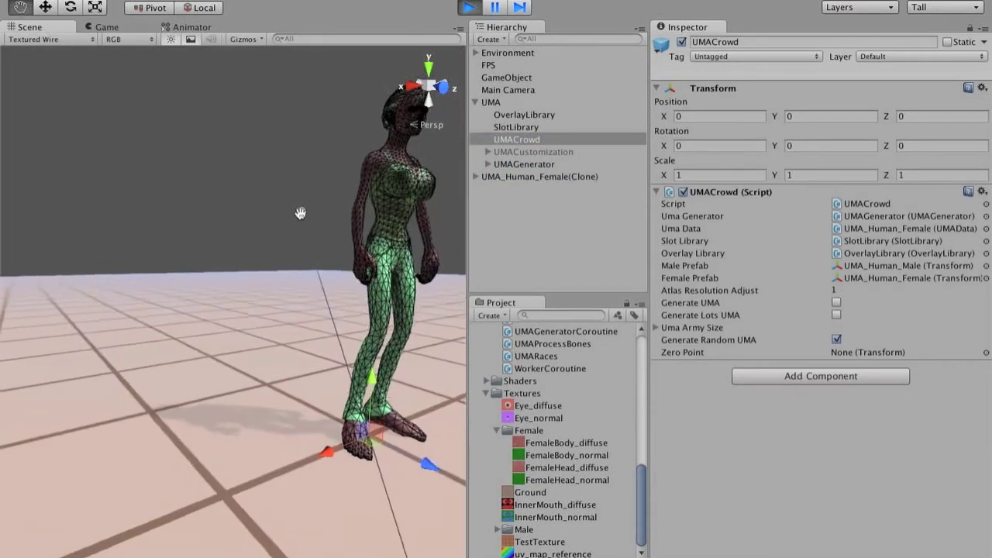
pyautogui.keyDown('alt'); pyautogui.moveTo(300, 213); pyautogui.dragTo(235, 274); pyautogui.keyUp('alt')
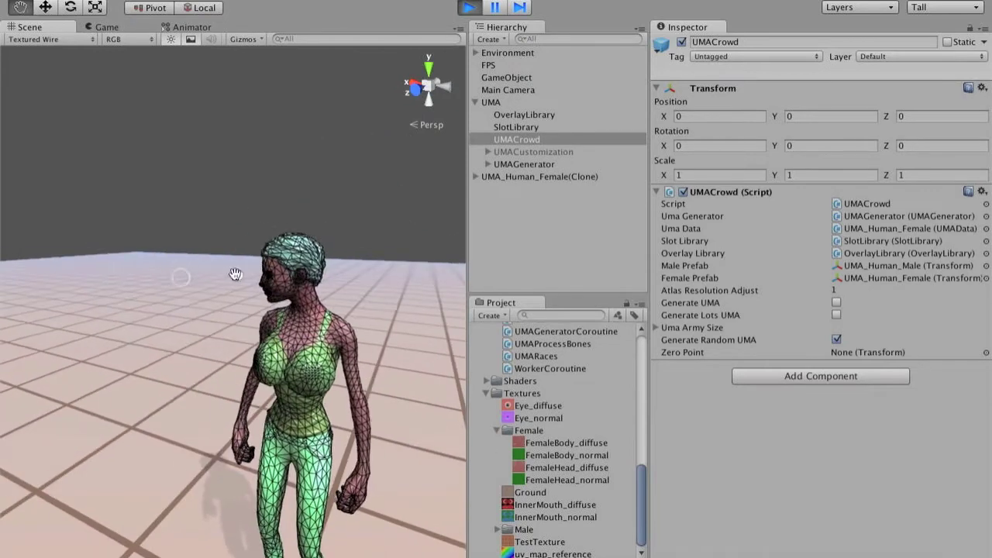
pyautogui.scroll(6, 235, 275)
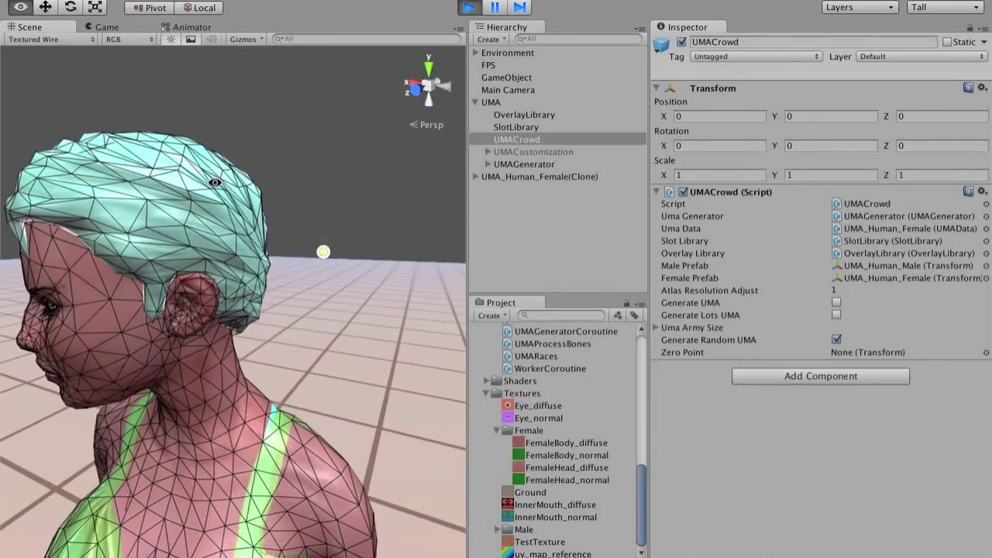
pyautogui.click(43, 44)
pyautogui.click(49, 38)
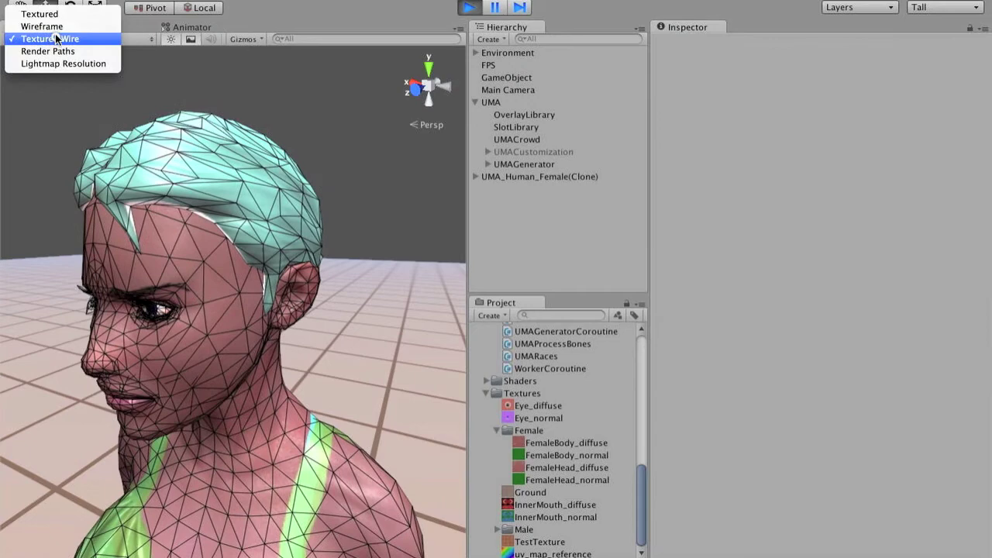
pyautogui.click(39, 14)
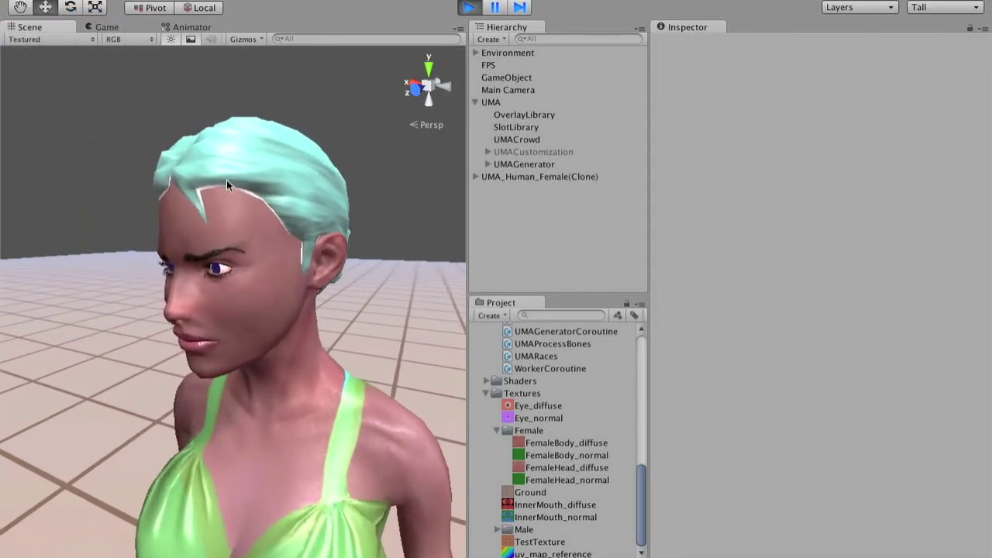
# - Select the UMA_Human_Female mesh and examine its generated atlas texture in an enlarged preview
pyautogui.click(272, 211)
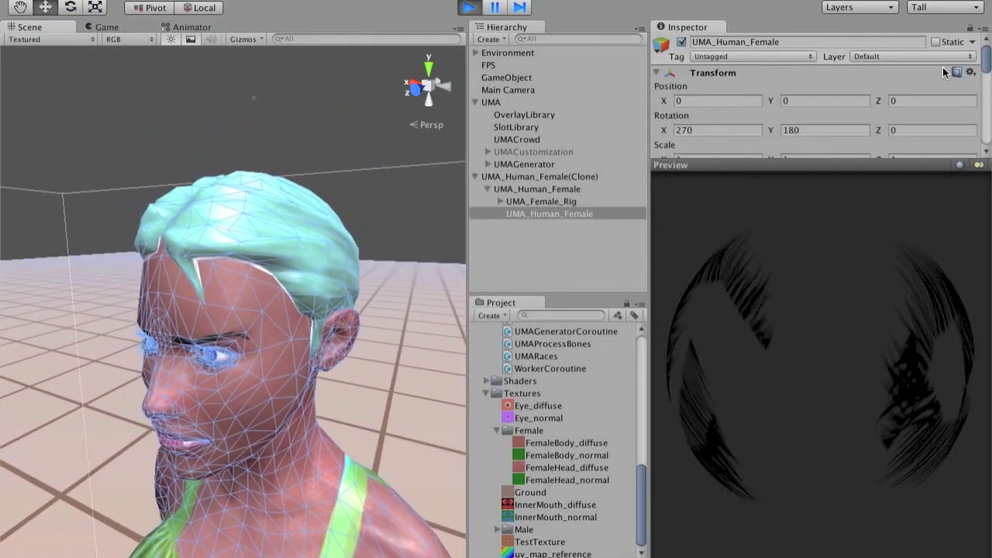
pyautogui.moveTo(987, 56); pyautogui.dragTo(986, 129)
pyautogui.doubleClick(954, 85)
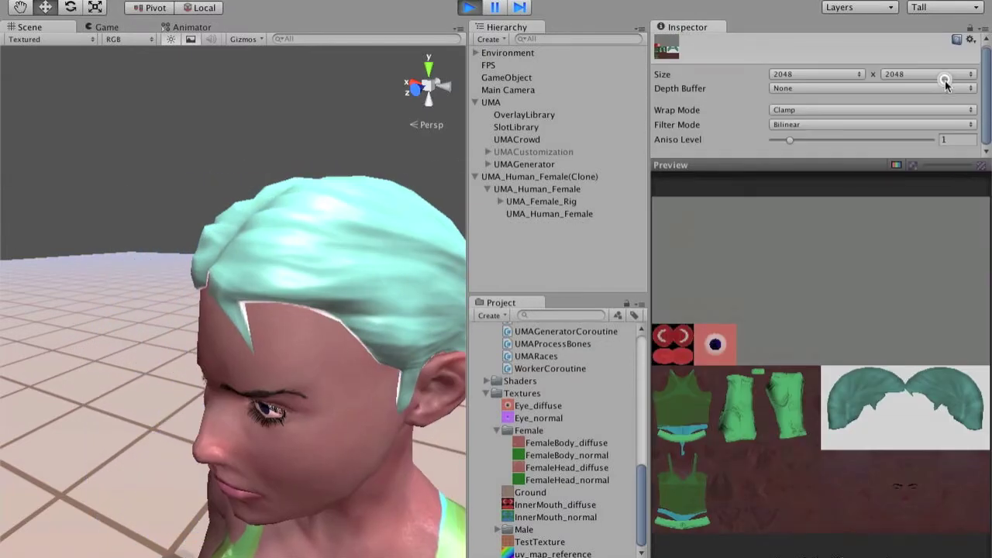
pyautogui.moveTo(649, 314); pyautogui.dragTo(606, 318)
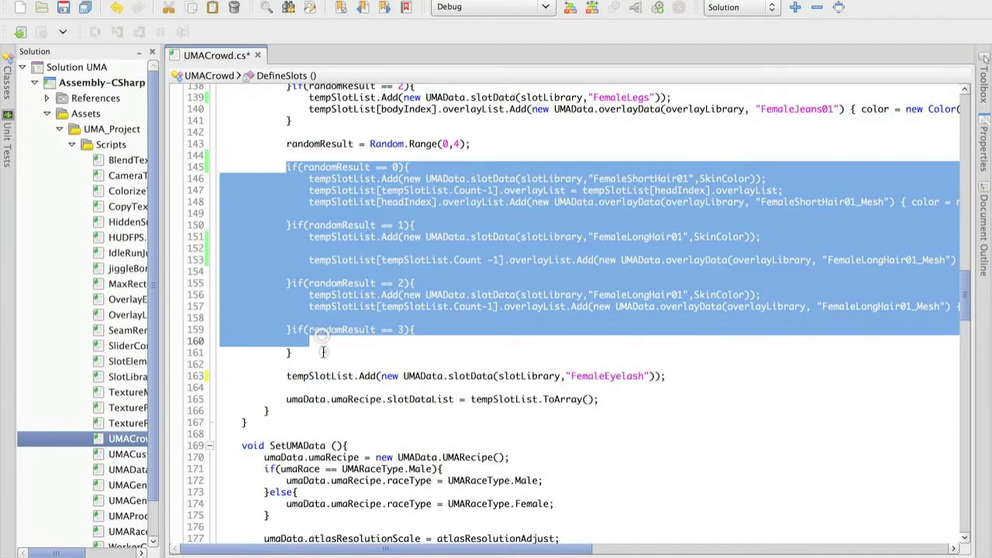
# - Undo the removal of the SkinColor argument on the FemaleEyelash slot line in UMACrowd.cs
pyautogui.click(293, 353)
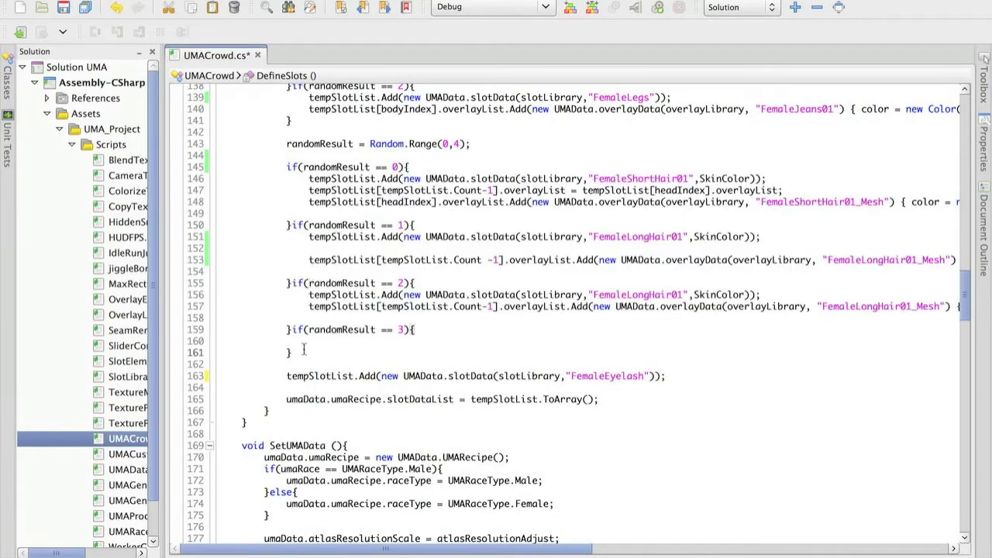
pyautogui.moveTo(288, 378); pyautogui.dragTo(380, 377)
pyautogui.doubleClick(607, 377)
pyautogui.press('super+z')
pyautogui.press('super+z')
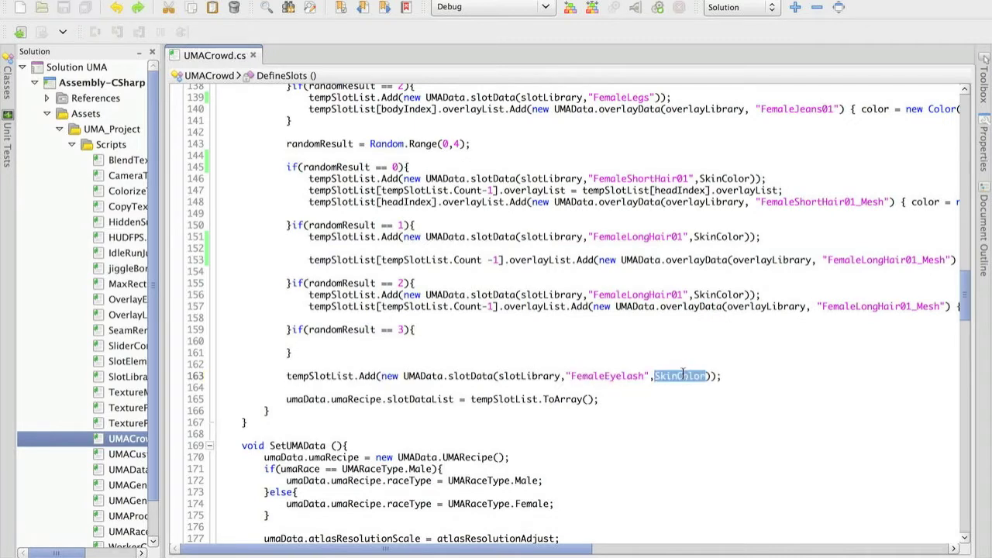
# - Remove the SkinColor argument from the line that adds the FemaleEyelash slot
pyautogui.doubleClick(665, 378)
pyautogui.press('BackSpace')
pyautogui.press('BackSpace')
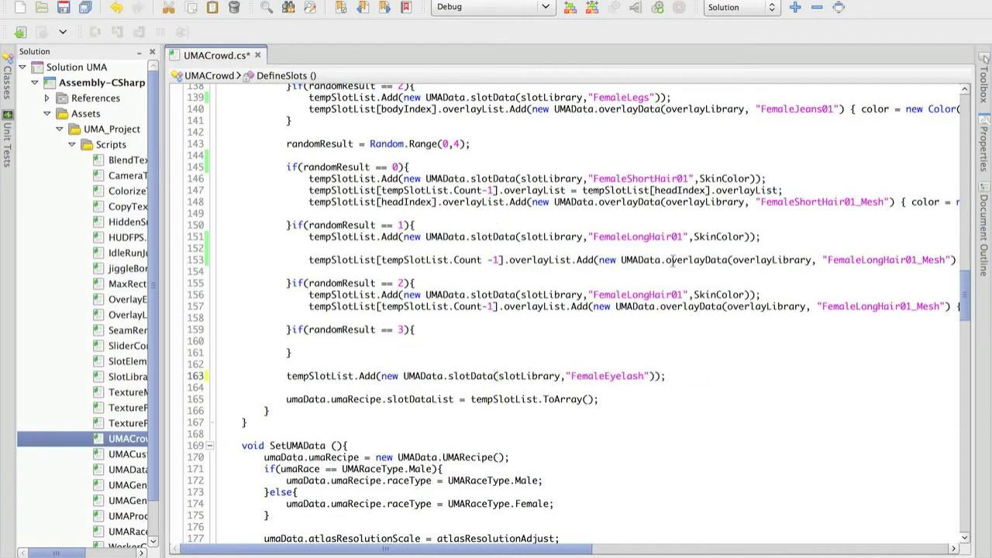
# - Compare the FemaleEyelash slot line with the SkinColor argument on the FemaleLongHair01 slot under randomResult 2
pyautogui.scroll(-3, 972, 301)
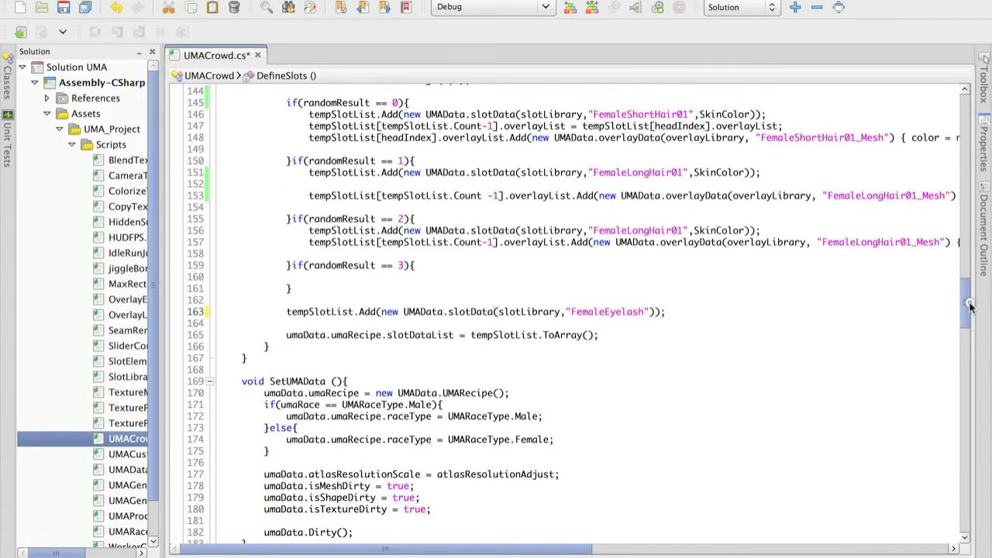
pyautogui.scroll(1, 969, 305)
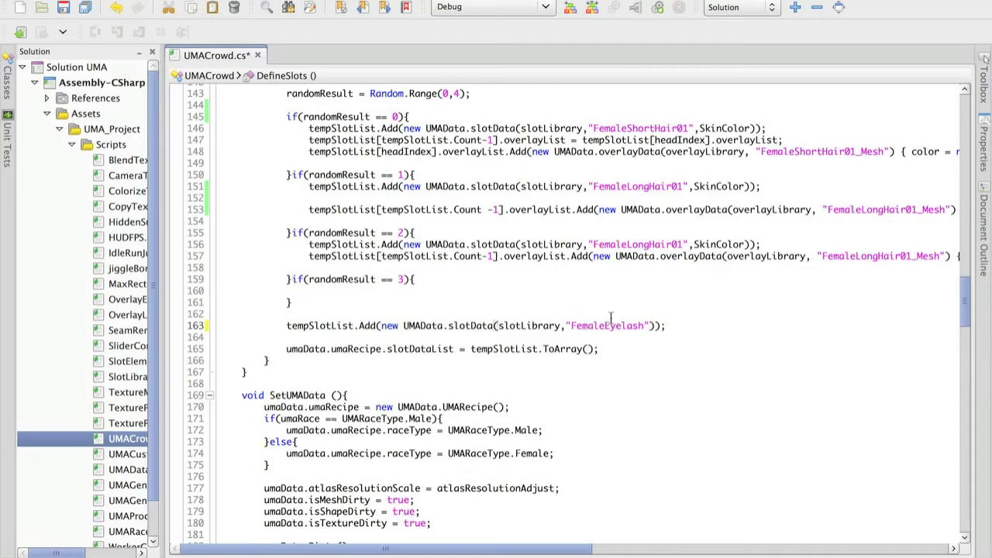
pyautogui.doubleClick(703, 244)
pyautogui.doubleClick(604, 327)
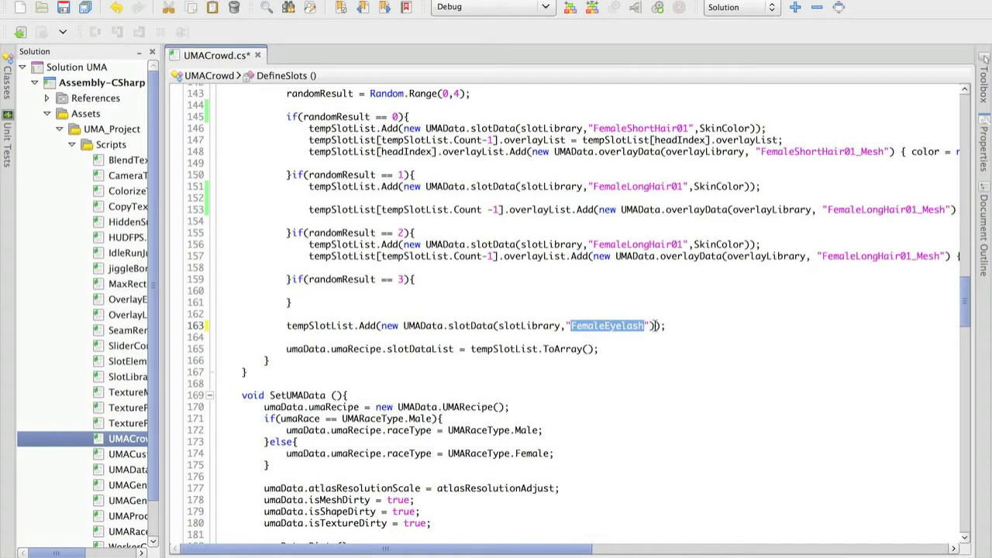
pyautogui.moveTo(287, 326); pyautogui.dragTo(668, 326)
pyautogui.press('Down')
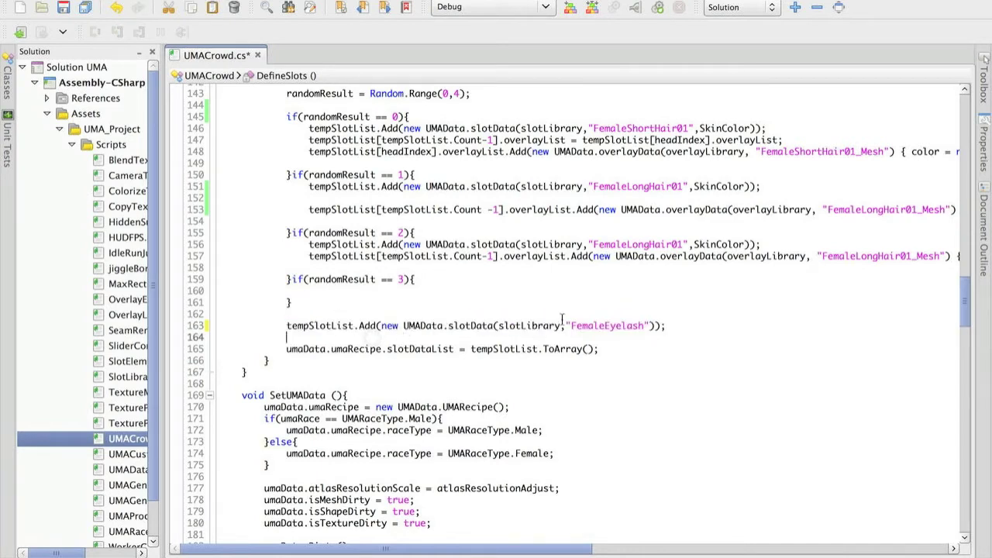
# - Switch to Unity, collapse the Scripts folder and locate the FemaleEyelash slot asset from the SlotLibrary's slot list
pyautogui.doubleClick(596, 327)
pyautogui.press('Down')
pyautogui.hotkey('ctrl', 'Up')
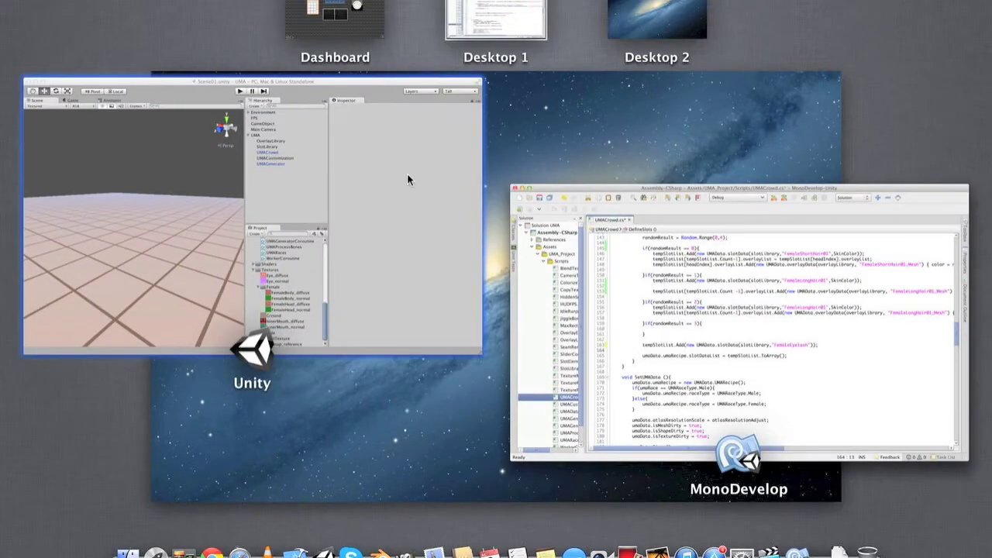
pyautogui.click(408, 175)
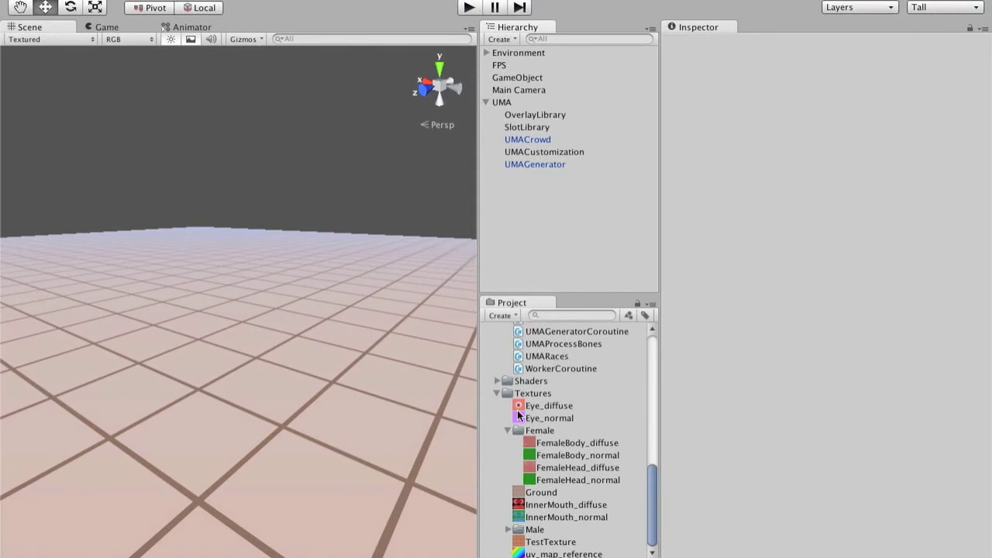
pyautogui.scroll(10, 507, 428)
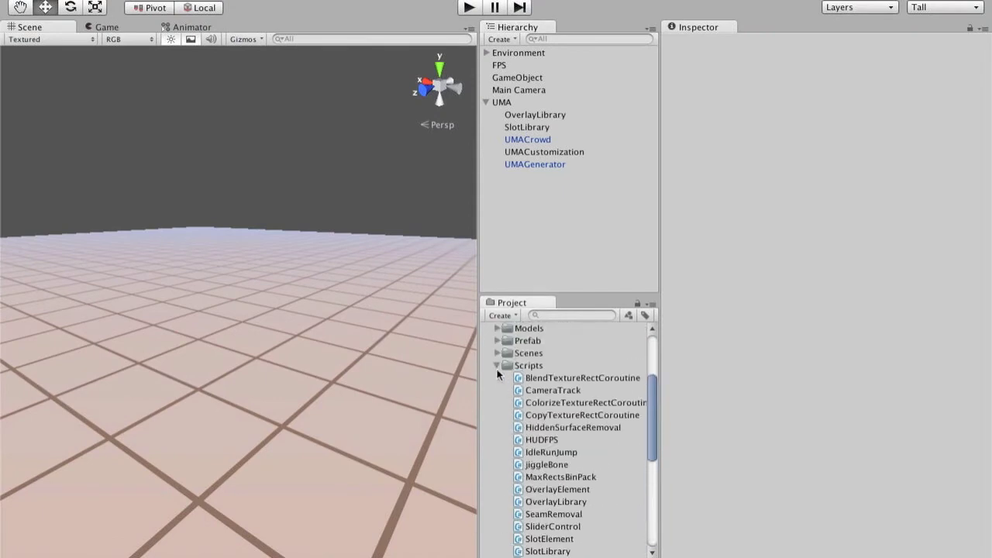
pyautogui.click(498, 368)
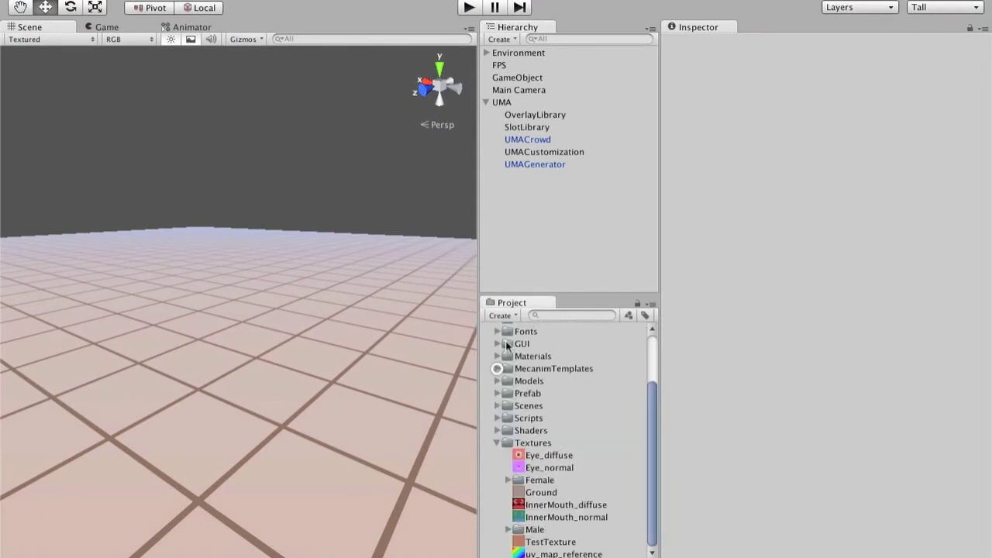
pyautogui.click(528, 127)
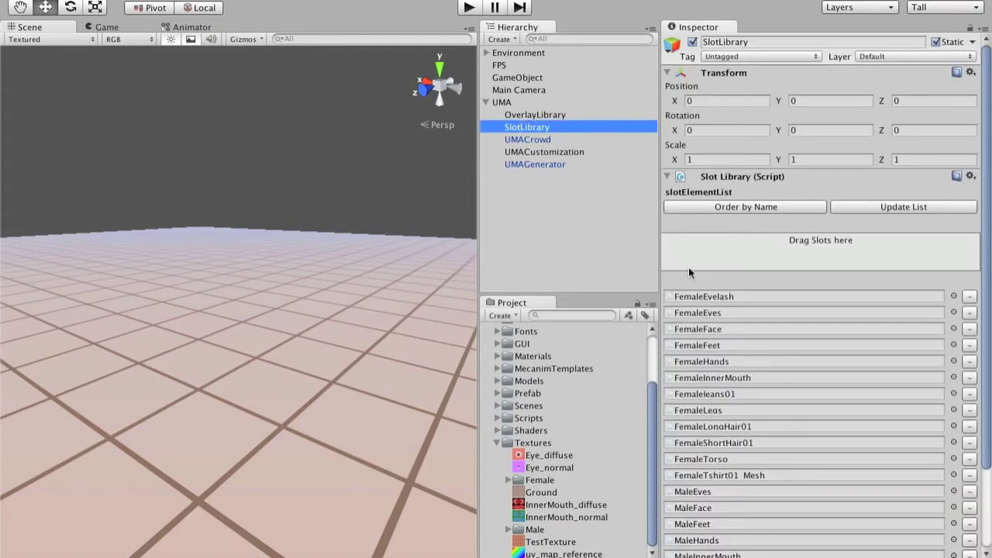
pyautogui.click(732, 298)
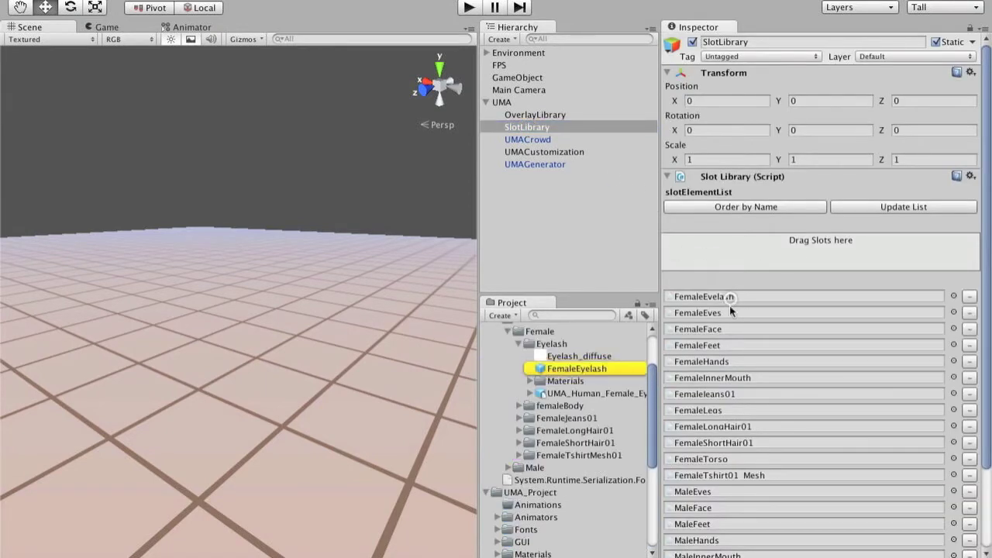
# - Expand the FemaleEyelash prefab's Slot Element and compare its TransparentTwoSided material sample with the UMABaseShaderSample material
pyautogui.click(593, 369)
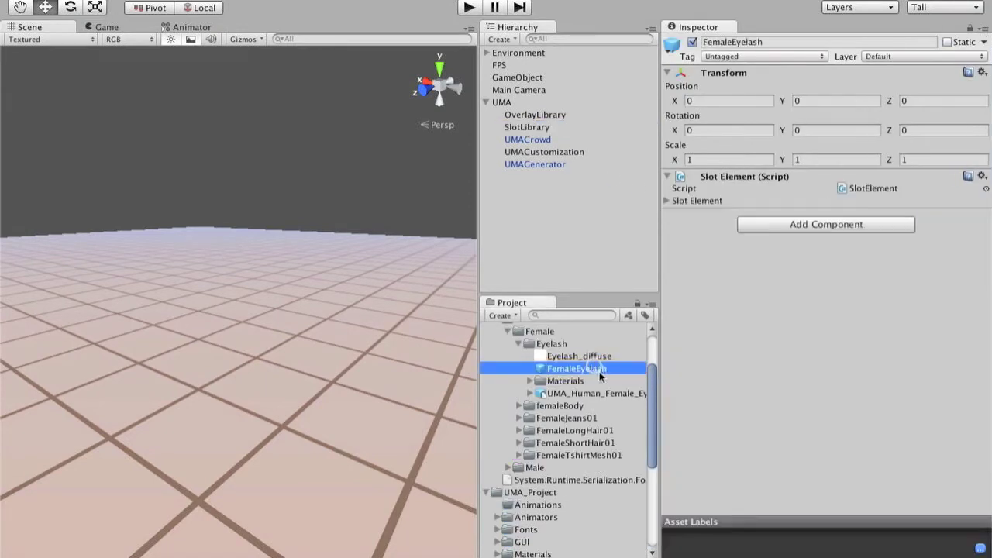
pyautogui.click(671, 201)
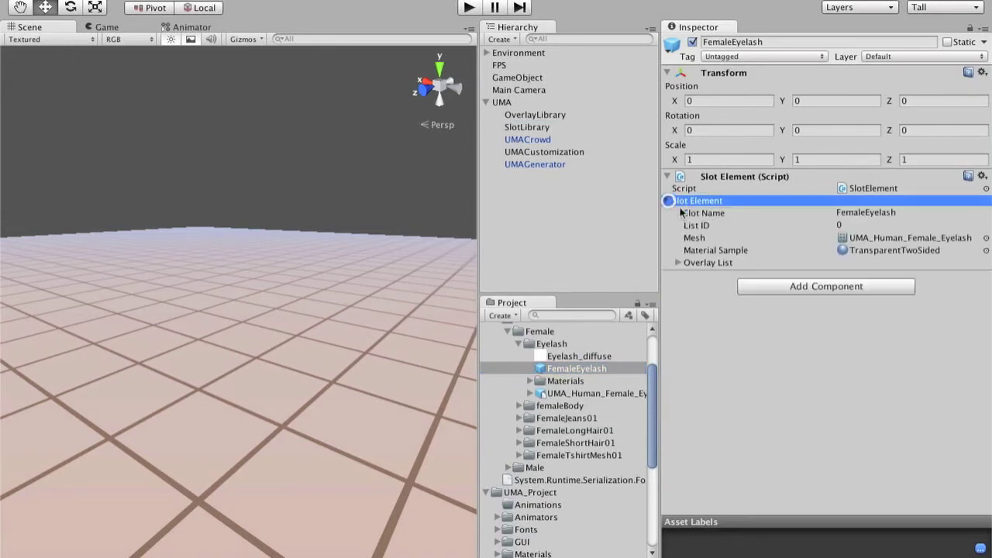
pyautogui.click(896, 250)
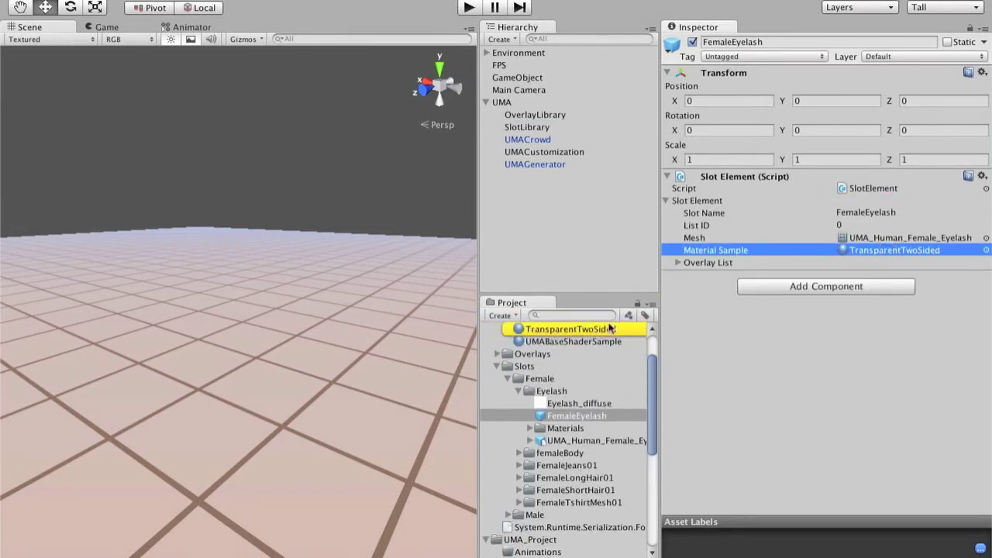
pyautogui.click(578, 330)
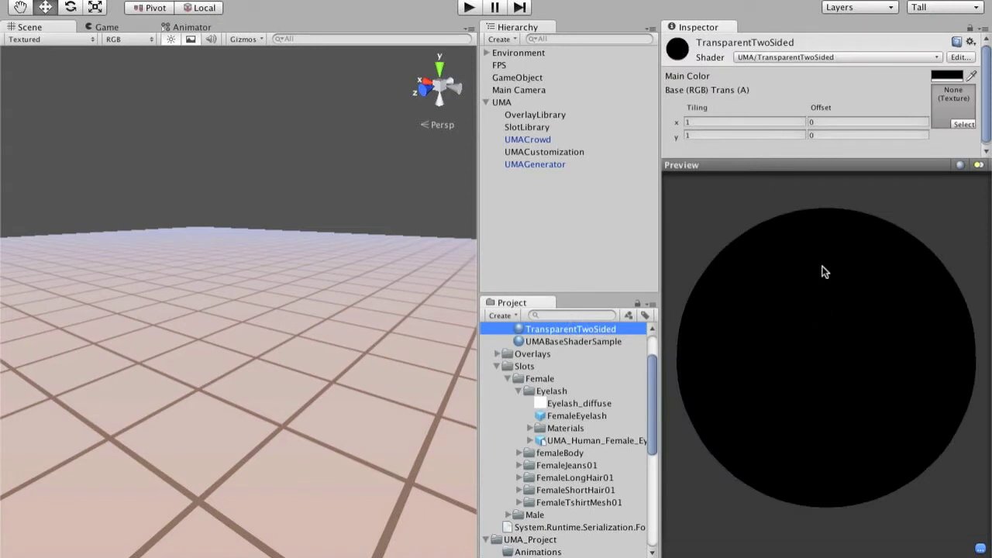
pyautogui.click(825, 271)
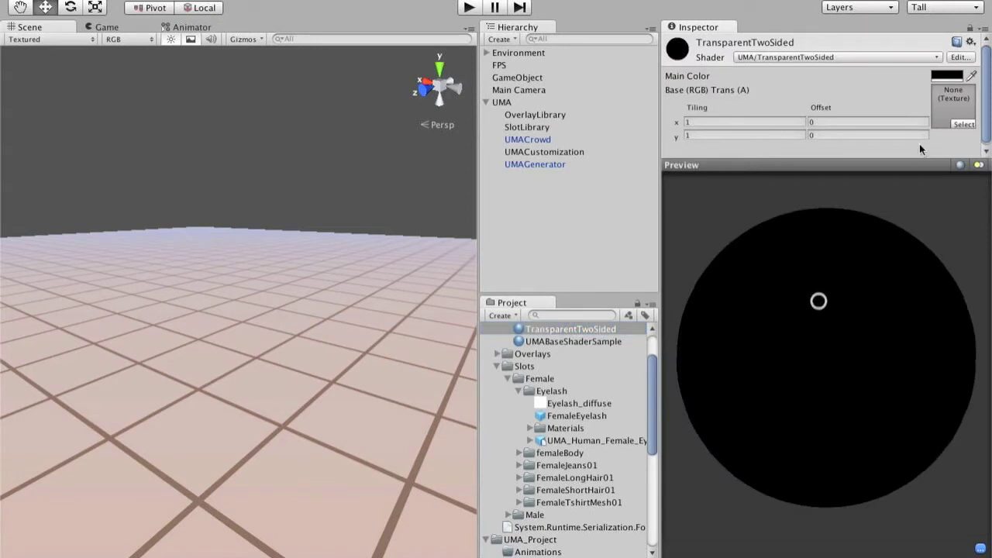
pyautogui.click(567, 341)
pyautogui.moveTo(694, 333); pyautogui.dragTo(722, 326)
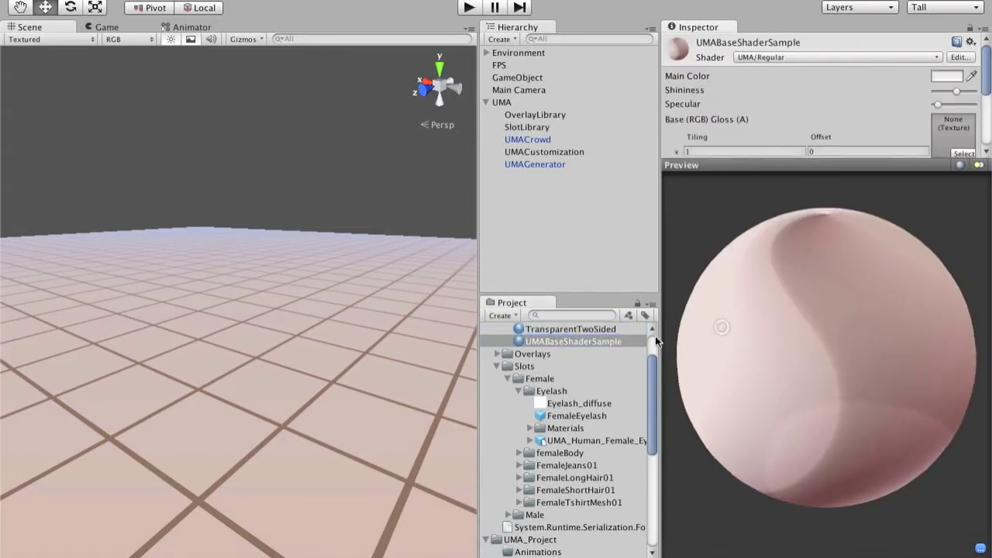
# - Examine the Overlay List in the FemaleEyelash prefab's Slot Element, then collapse it again
pyautogui.click(574, 417)
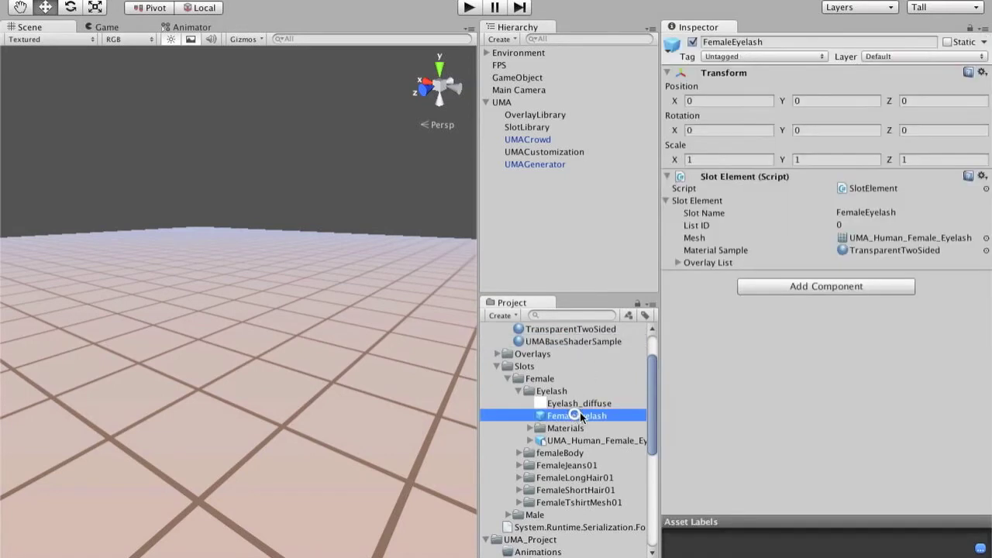
pyautogui.click(678, 263)
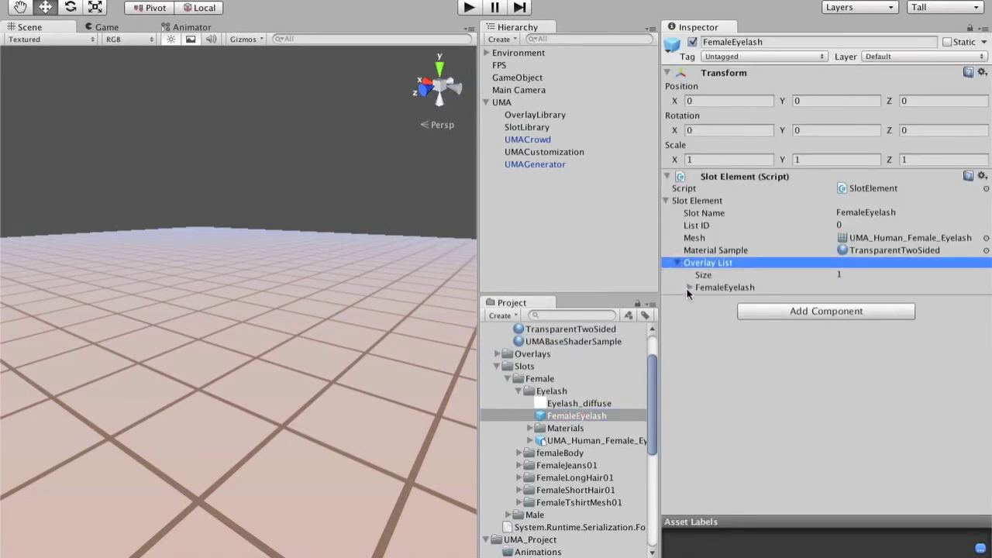
pyautogui.click(689, 287)
pyautogui.click(690, 286)
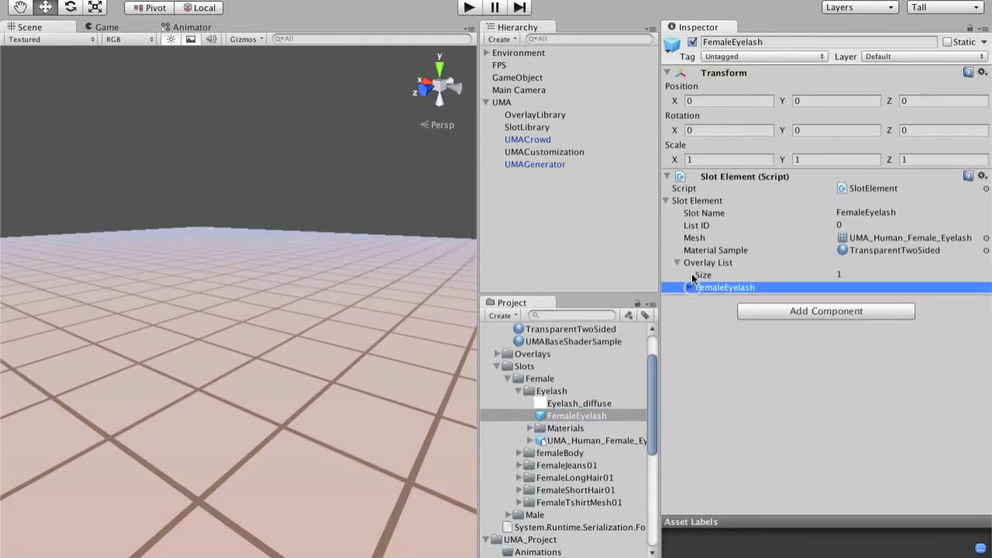
pyautogui.click(679, 262)
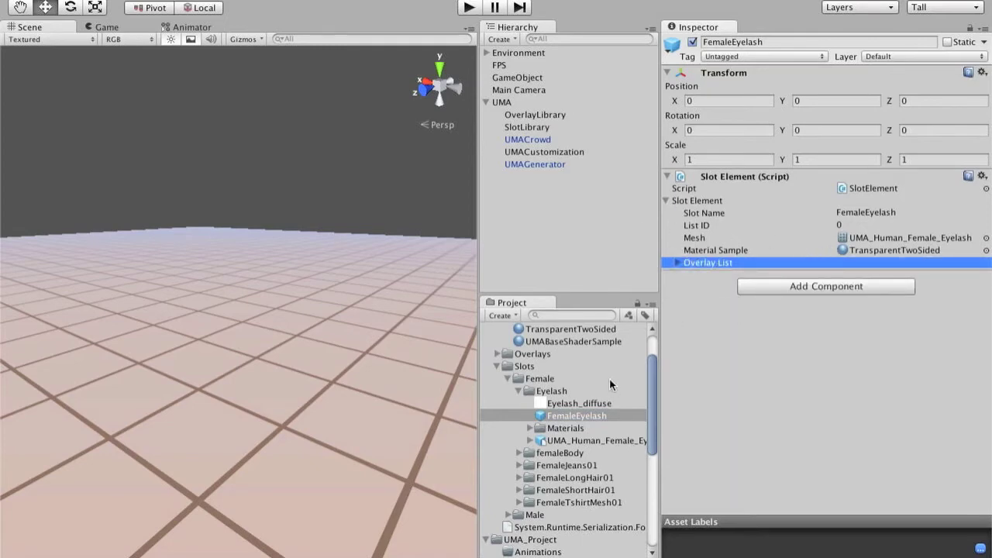
# - Switch to MonoDevelop and review the FemaleEyelash slot line and the slotDataList assignment at the end of the female section
pyautogui.hotkey('ctrl', 'Up')
pyautogui.click(364, 202)
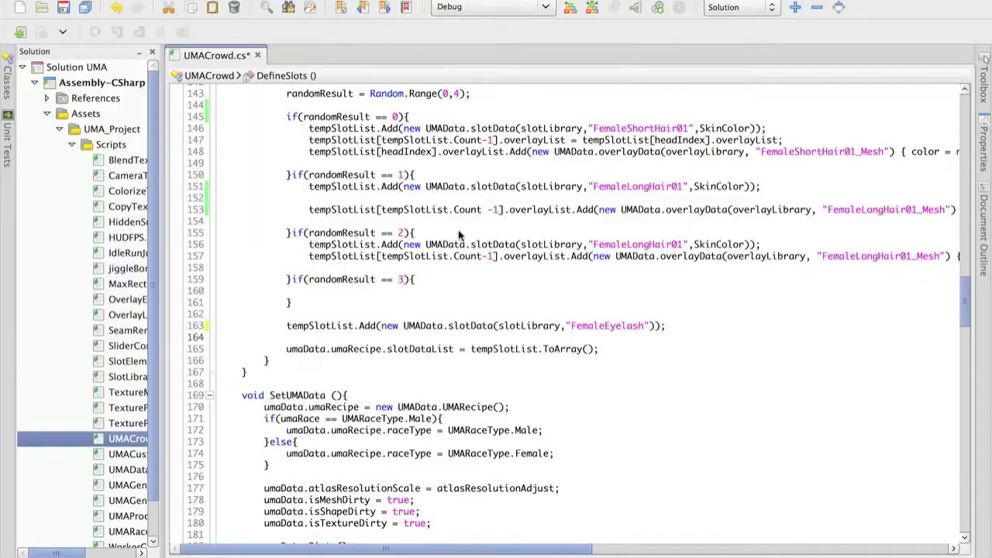
pyautogui.moveTo(286, 325); pyautogui.dragTo(667, 326)
pyautogui.moveTo(287, 349); pyautogui.dragTo(608, 350)
pyautogui.click(653, 331)
pyautogui.doubleClick(593, 326)
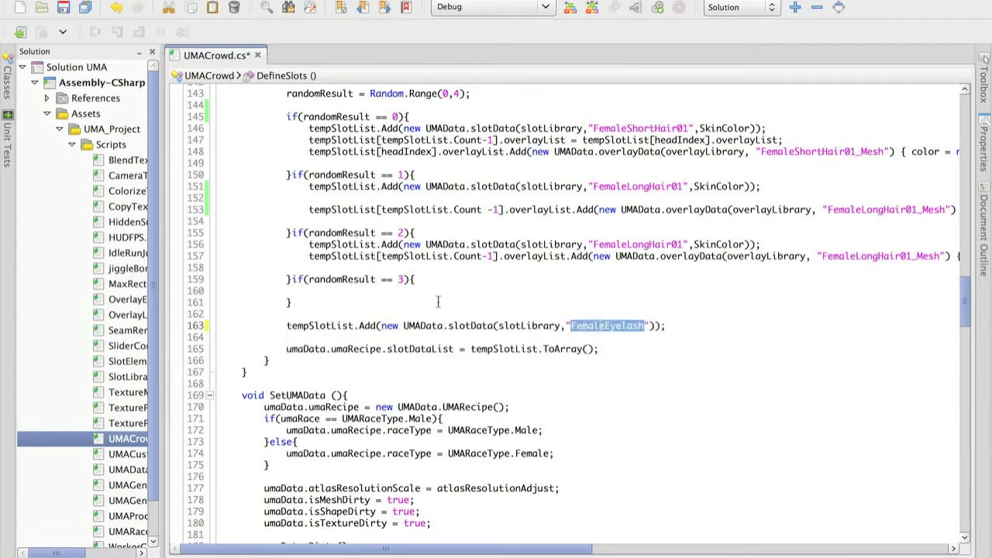
# - Review where the FemaleEyelash slot line sits relative to the hair branches and the other female slot lines in DefineSlots
pyautogui.click(284, 326)
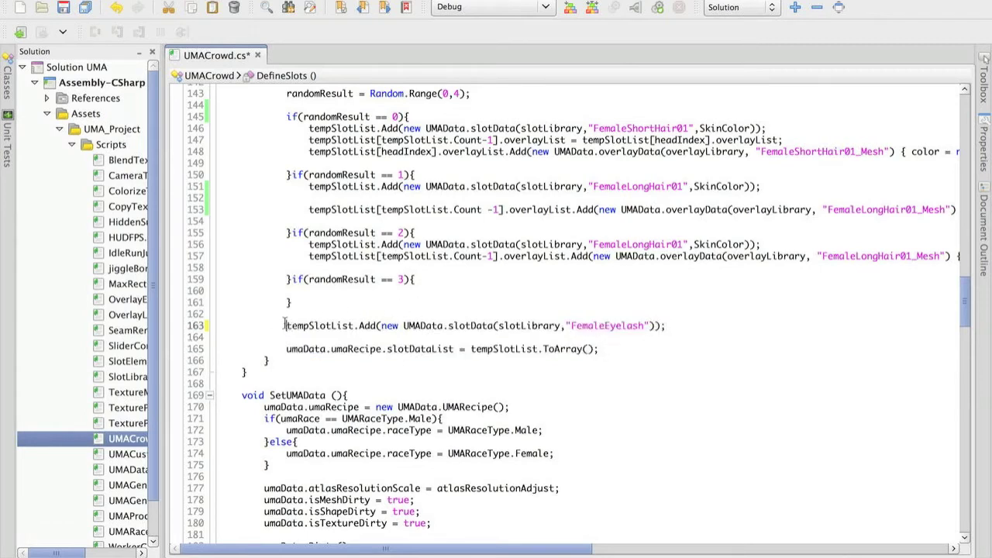
pyautogui.moveTo(286, 326); pyautogui.dragTo(669, 326)
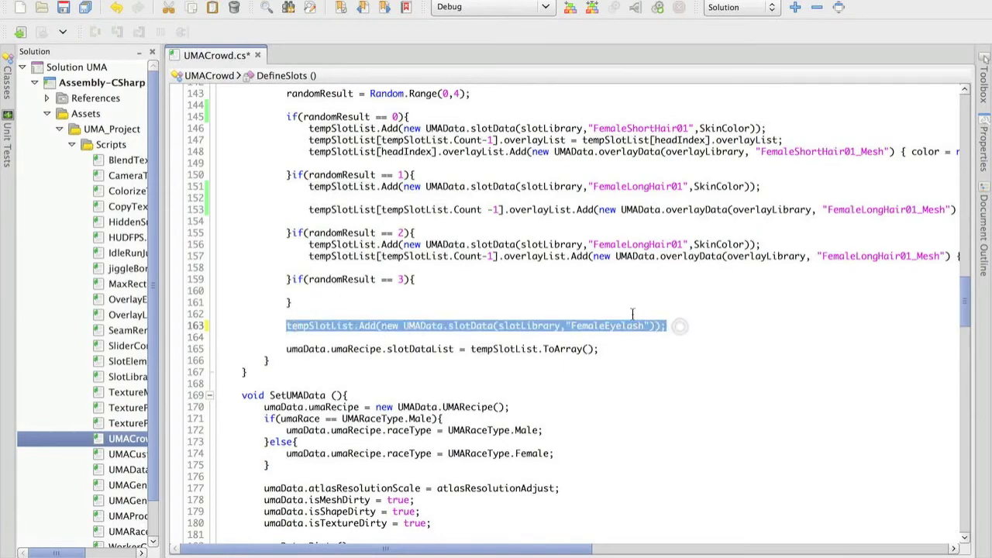
pyautogui.moveTo(295, 304); pyautogui.dragTo(289, 257)
pyautogui.scroll(2, 314, 247)
pyautogui.scroll(14, 314, 246)
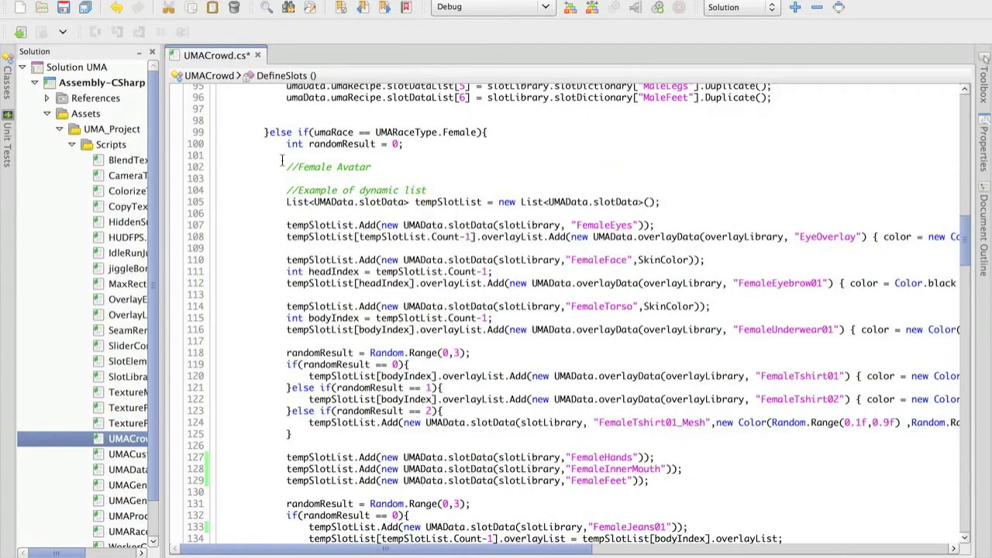
pyautogui.scroll(-16, 282, 160)
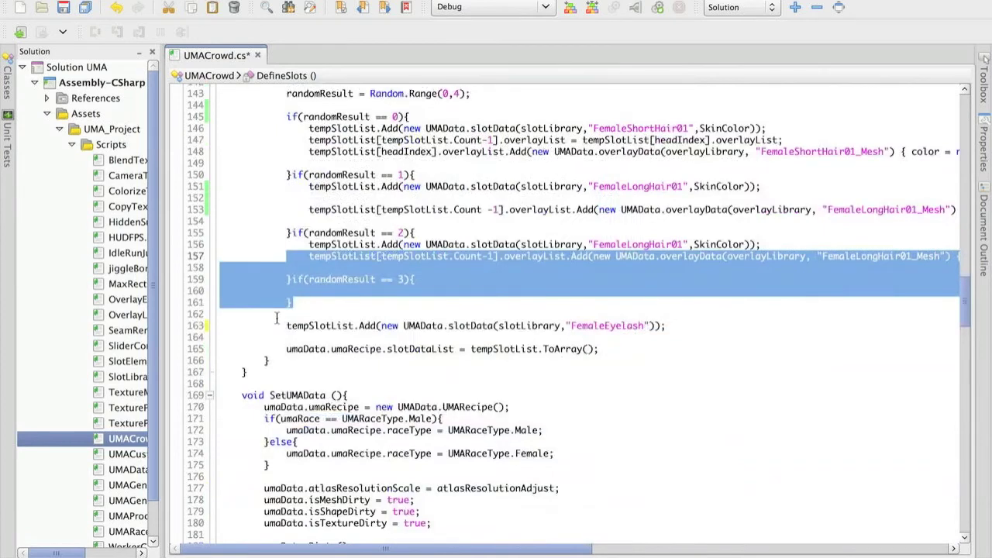
pyautogui.moveTo(286, 326); pyautogui.dragTo(668, 326)
pyautogui.click(673, 326)
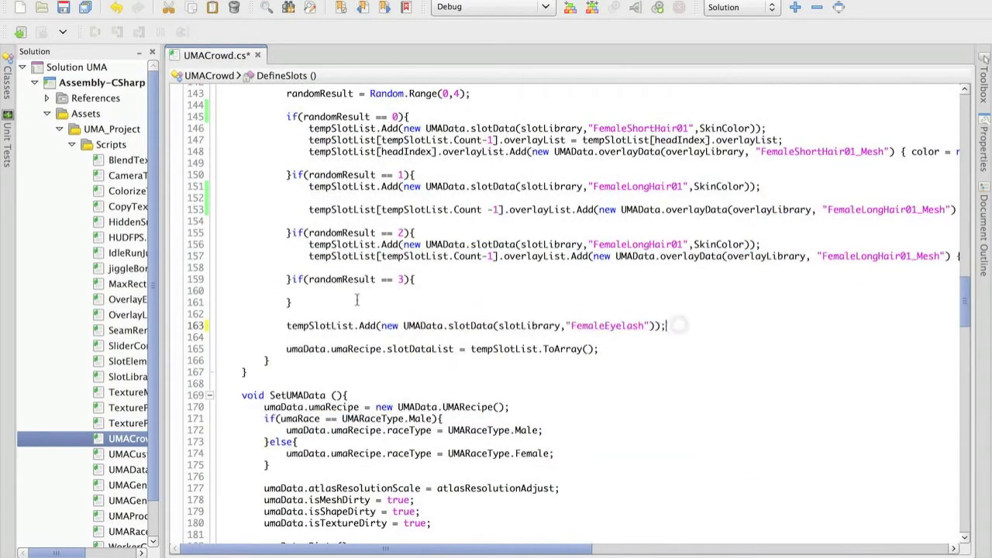
# - Copy the FemaleEyelash slot line onto a new line above the randomResult = Random.Range(0,4) statement for the hair
pyautogui.moveTo(285, 326); pyautogui.dragTo(680, 326)
pyautogui.hotkey('ctrl', 'c')
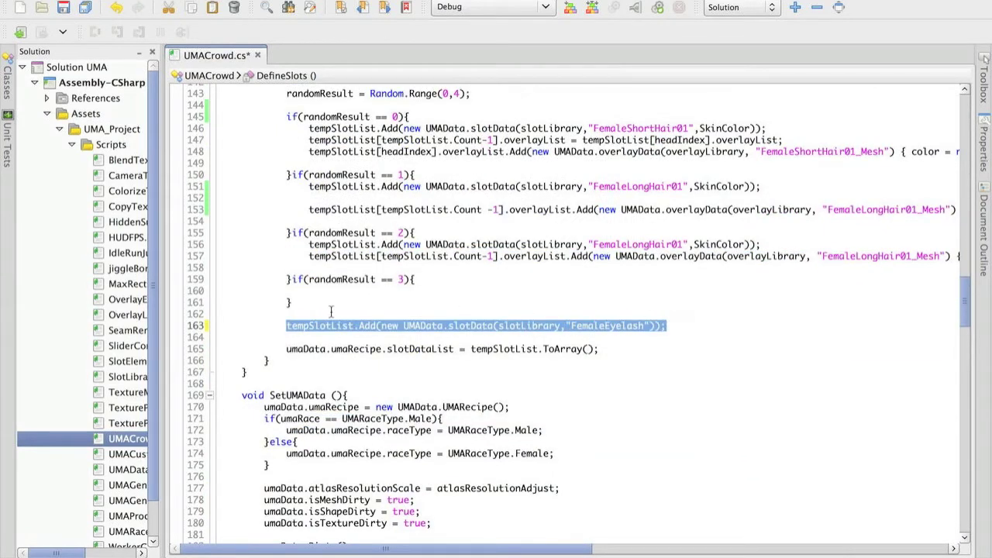
pyautogui.click(291, 116)
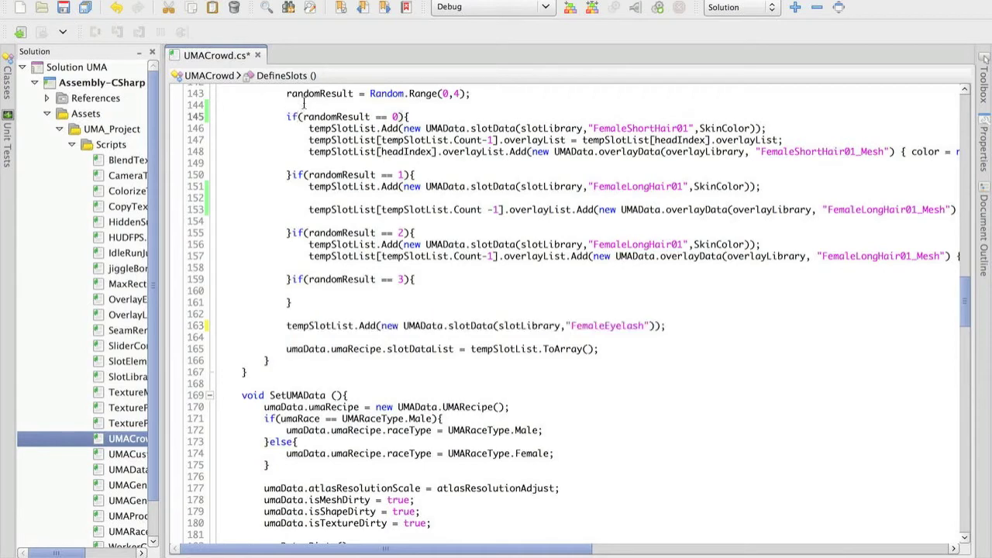
pyautogui.scroll(1, 287, 93)
pyautogui.click(287, 100)
pyautogui.press('Return')
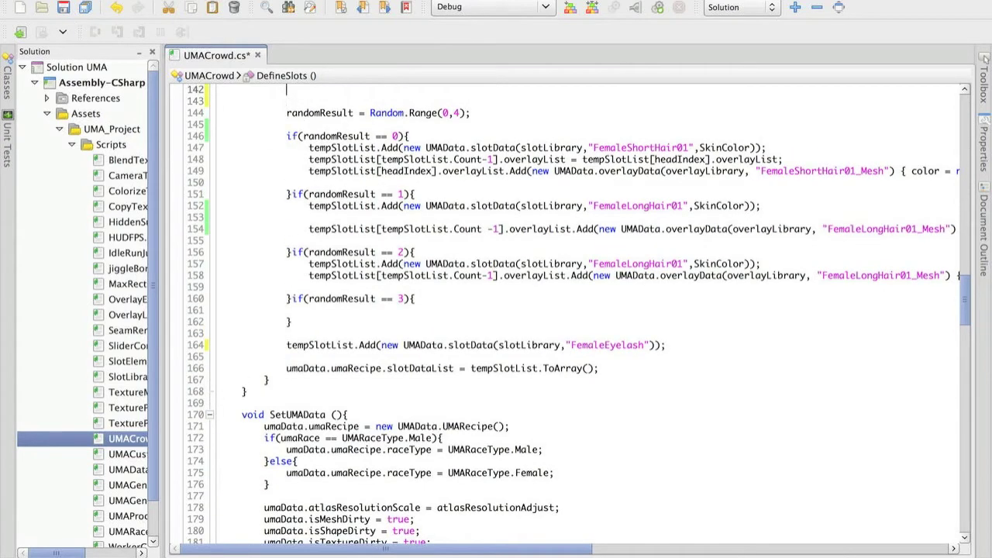
pyautogui.hotkey('ctrl', 'v')
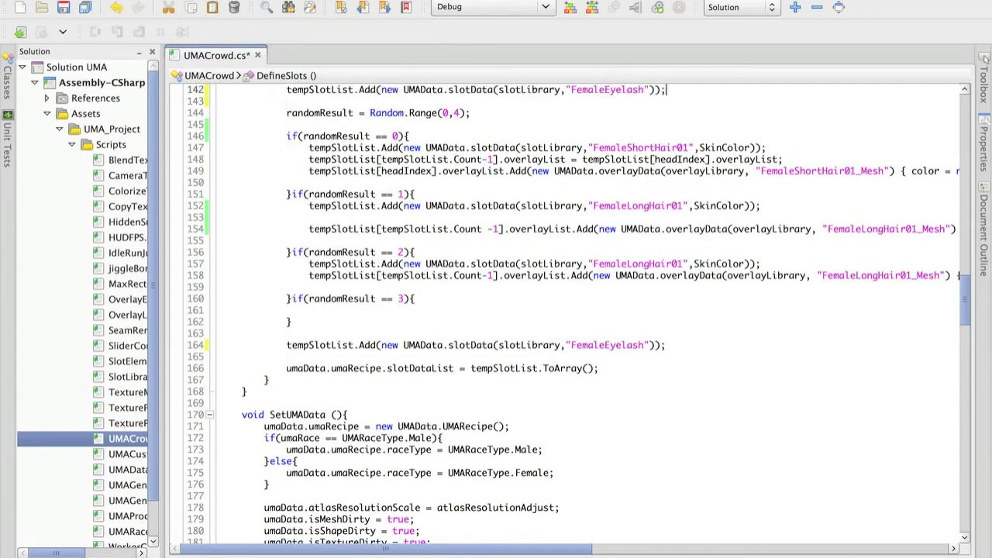
# - Comment out the original FemaleEyelash slot line below the hair branches and save UMACrowd.cs
pyautogui.click(288, 345)
pyautogui.write('//')
pyautogui.hotkey('ctrl', 's')
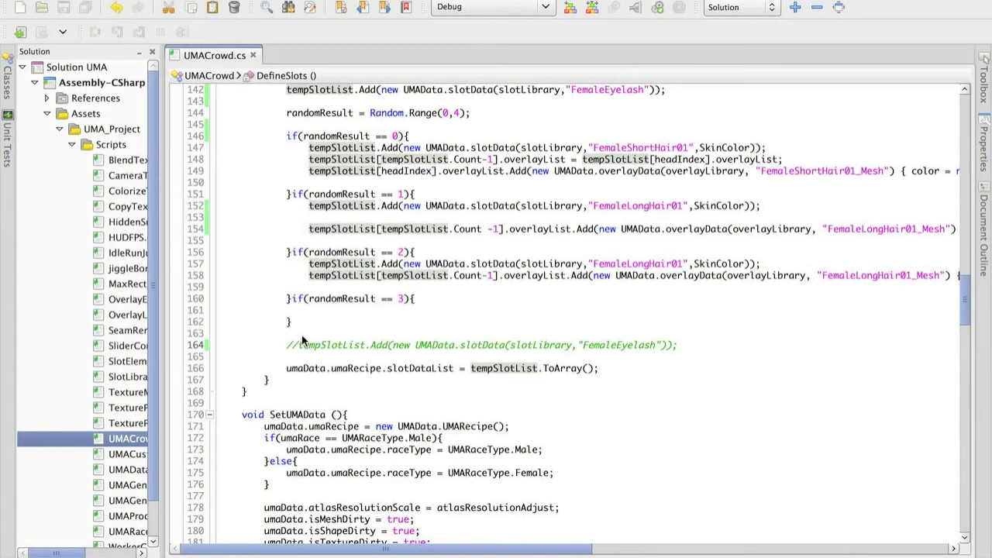
# - Undo the commenting-out and the pasted FemaleEyelash line, and delete the leftover blank line above the hair's randomResult statement
pyautogui.hotkey('ctrl', 'z')
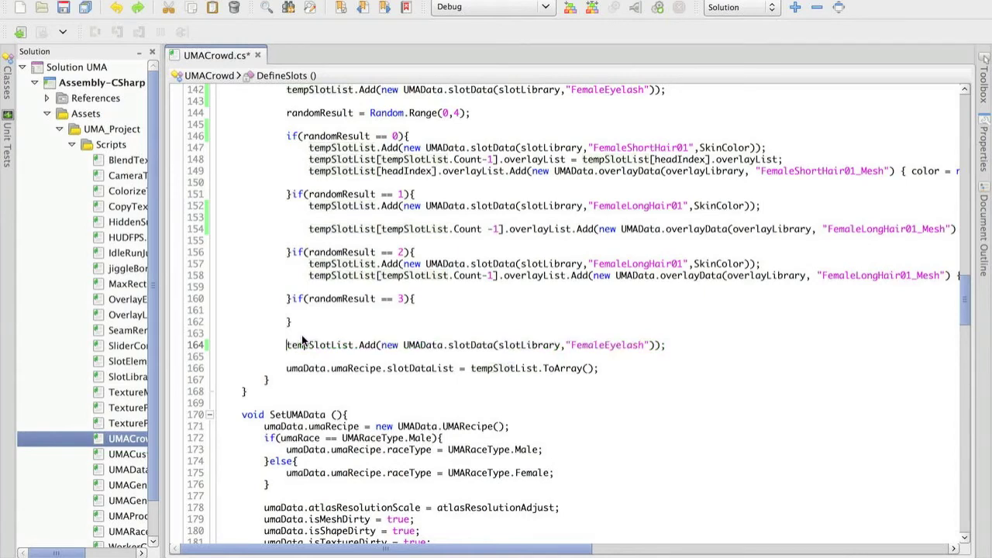
pyautogui.hotkey('ctrl', 'z')
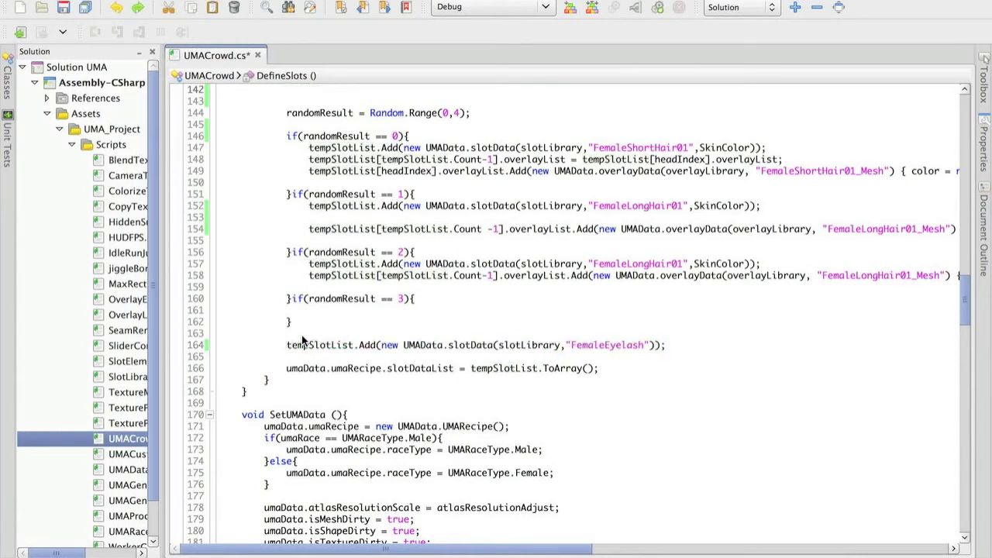
pyautogui.scroll(-2, 319, 109)
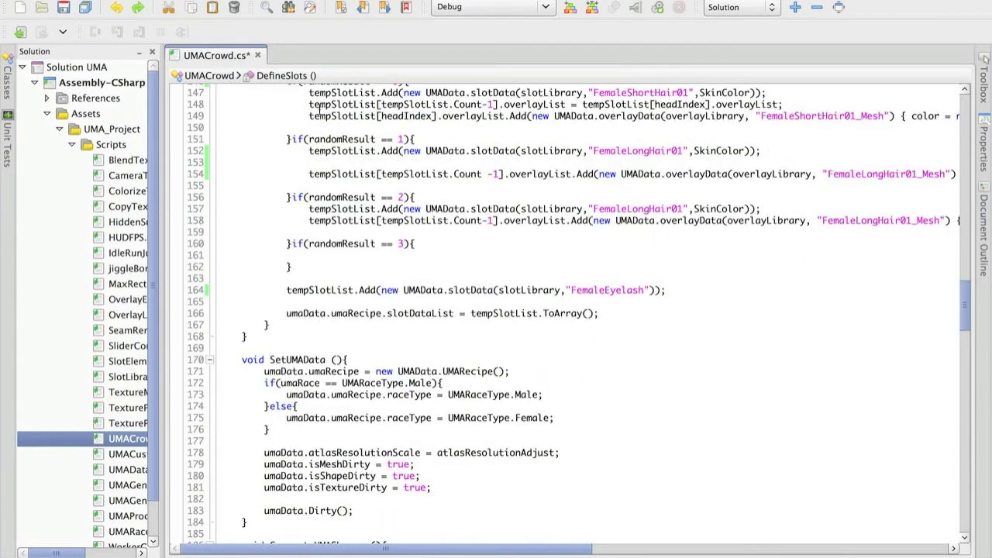
pyautogui.scroll(4, 291, 132)
pyautogui.click(297, 146)
pyautogui.moveTo(279, 146); pyautogui.dragTo(219, 145)
pyautogui.press('BackSpace')
pyautogui.press('BackSpace')
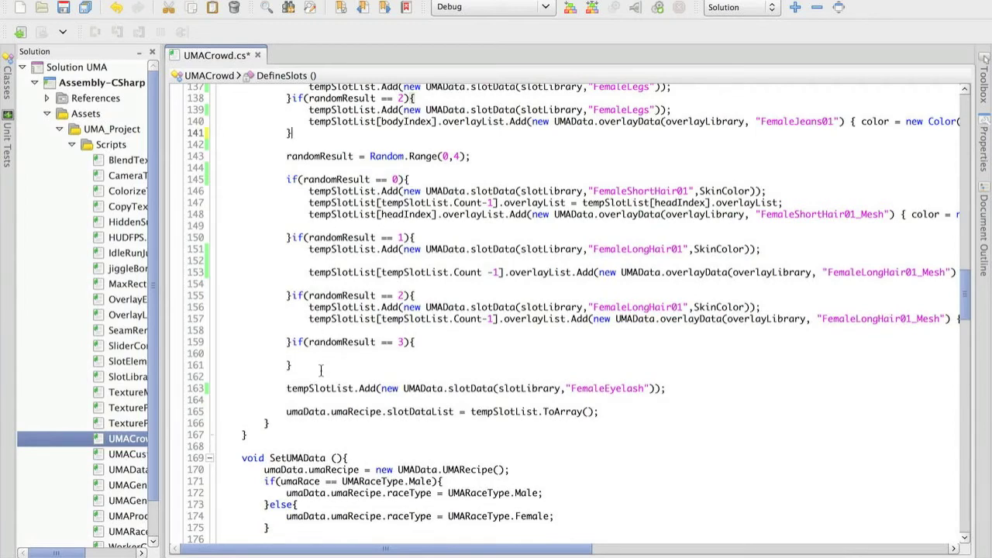
# - Highlight the line assigning tempSlotList.ToArray() to umaData.umaRecipe.slotDataList at the end of DefineSlots
pyautogui.scroll(-2, 320, 371)
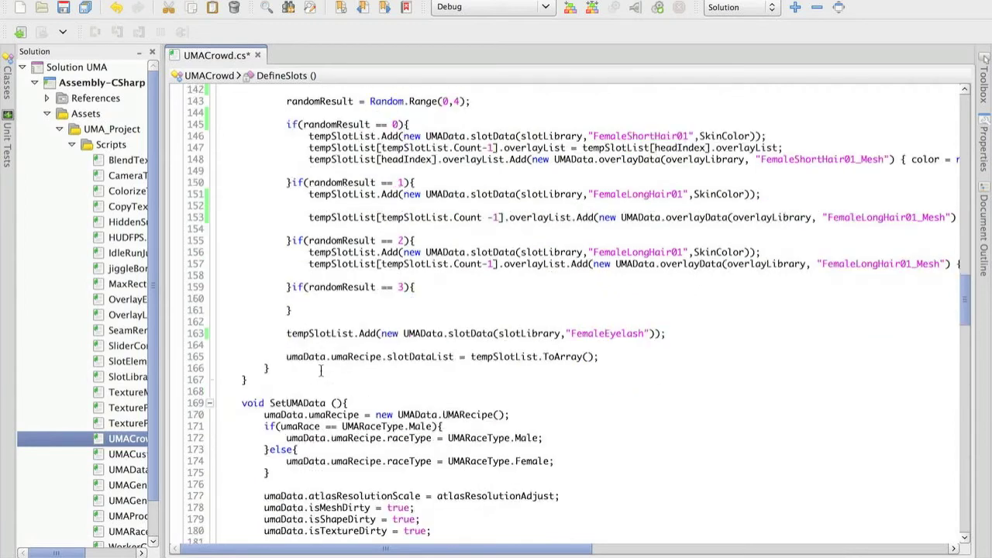
pyautogui.scroll(-2, 320, 371)
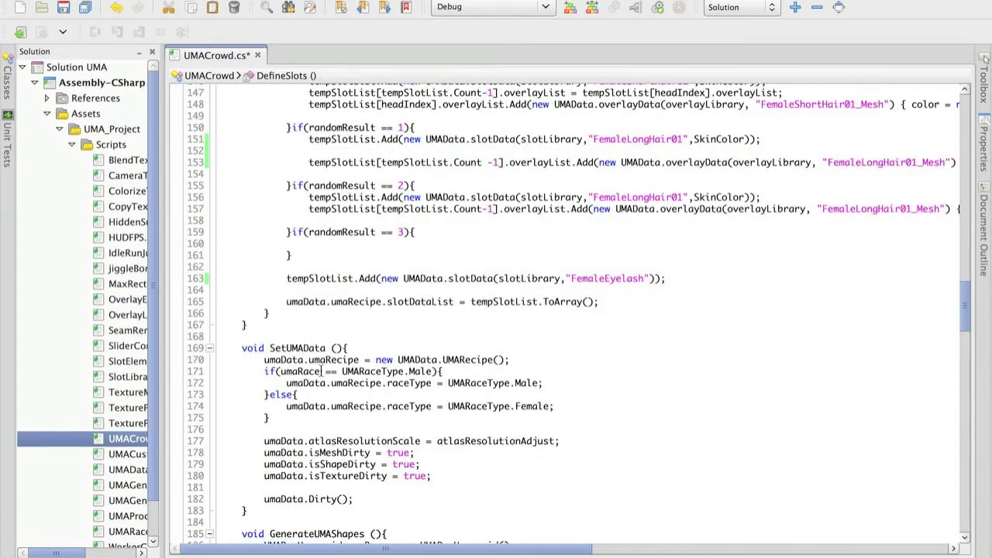
pyautogui.moveTo(286, 301); pyautogui.dragTo(597, 302)
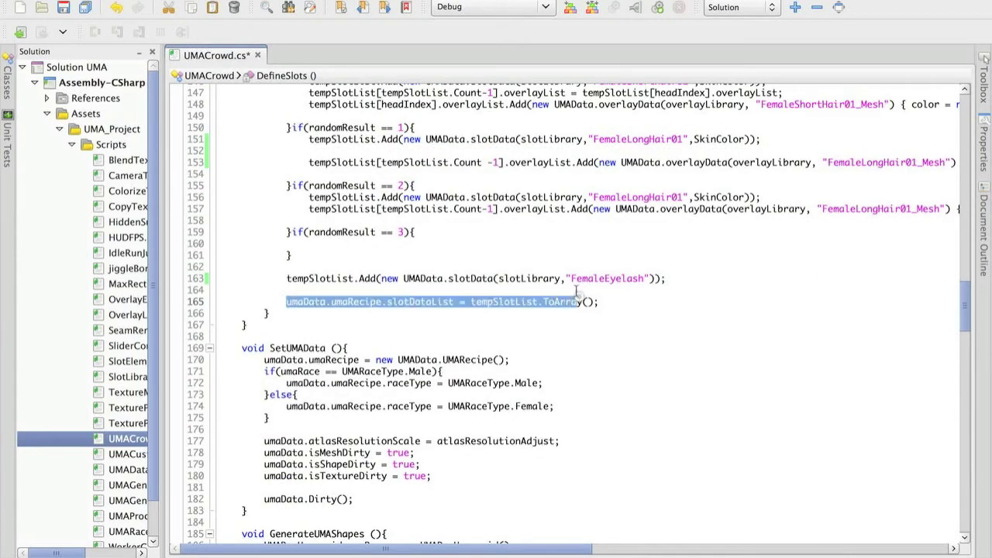
# - Highlight the tempSlotList.Add line for the FemaleEyelash slot below the hair branches in DefineSlots
pyautogui.moveTo(669, 278)
pyautogui.mouseDown()
pyautogui.moveTo(284, 277)
pyautogui.moveTo(675, 279)
pyautogui.mouseUp()
pyautogui.click(284, 278)
pyautogui.click(676, 280)
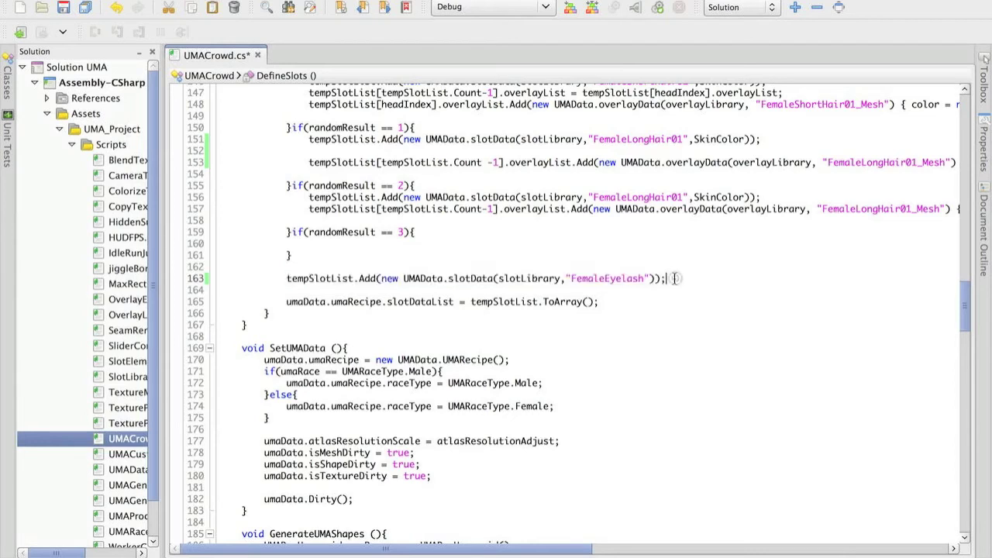
pyautogui.moveTo(287, 278); pyautogui.dragTo(676, 279)
pyautogui.click(676, 279)
pyautogui.moveTo(287, 278); pyautogui.dragTo(671, 276)
pyautogui.click(671, 276)
pyautogui.click(374, 290)
# - Examine the final slot assignment in DefineSlots, highlighting umaData.umaRecipe, slotDataList and the ToArray call
pyautogui.click(287, 302)
pyautogui.press('super+s')
pyautogui.moveTo(287, 304); pyautogui.dragTo(355, 304)
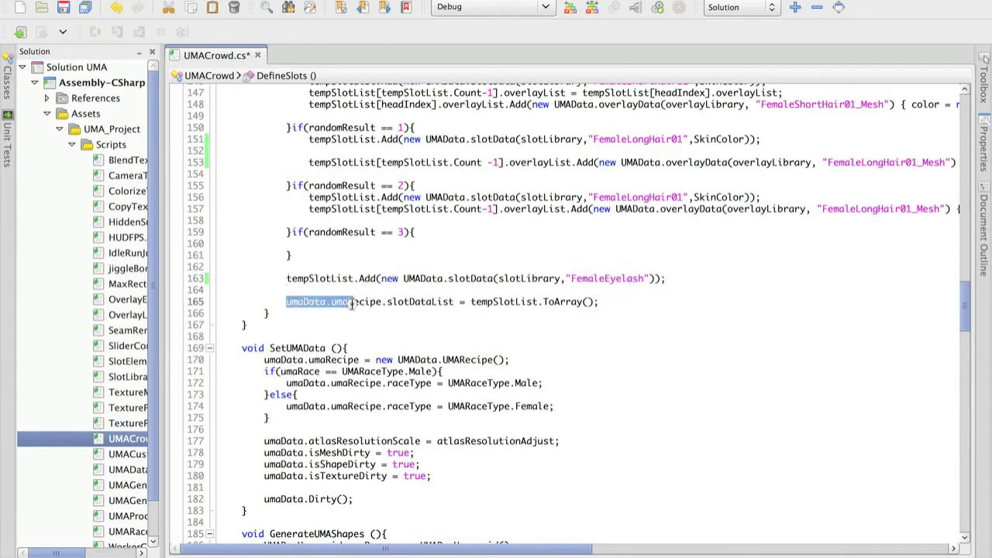
pyautogui.click(397, 302)
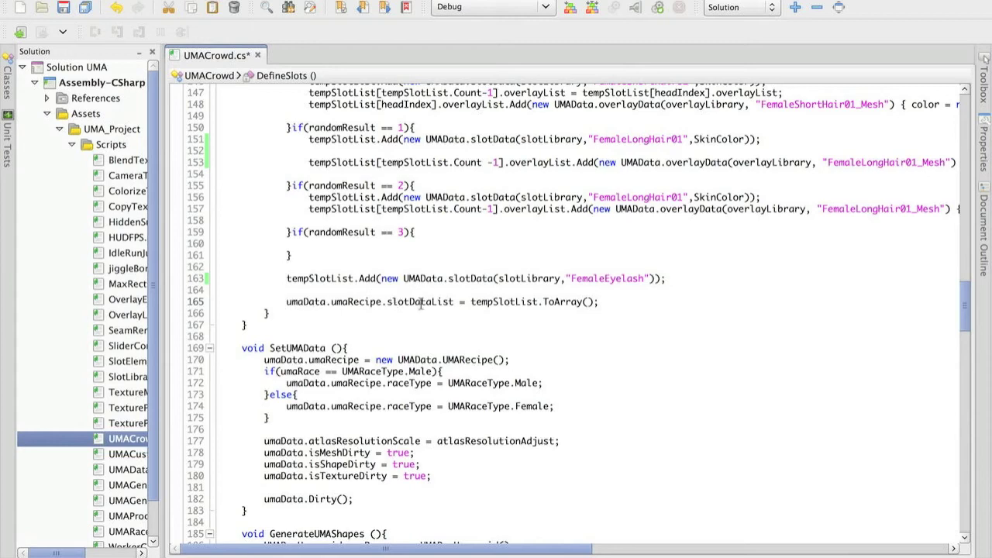
pyautogui.doubleClick(541, 303)
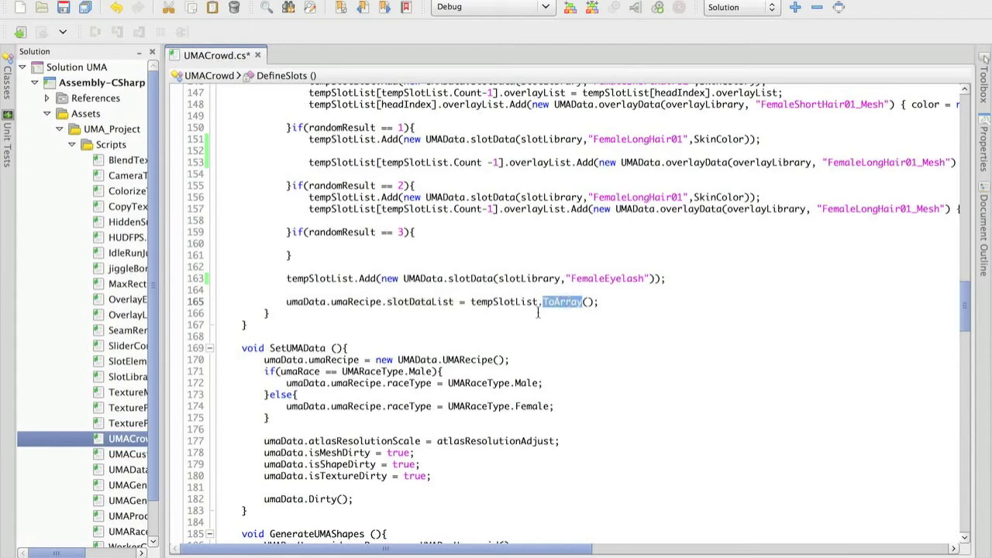
pyautogui.doubleClick(354, 302)
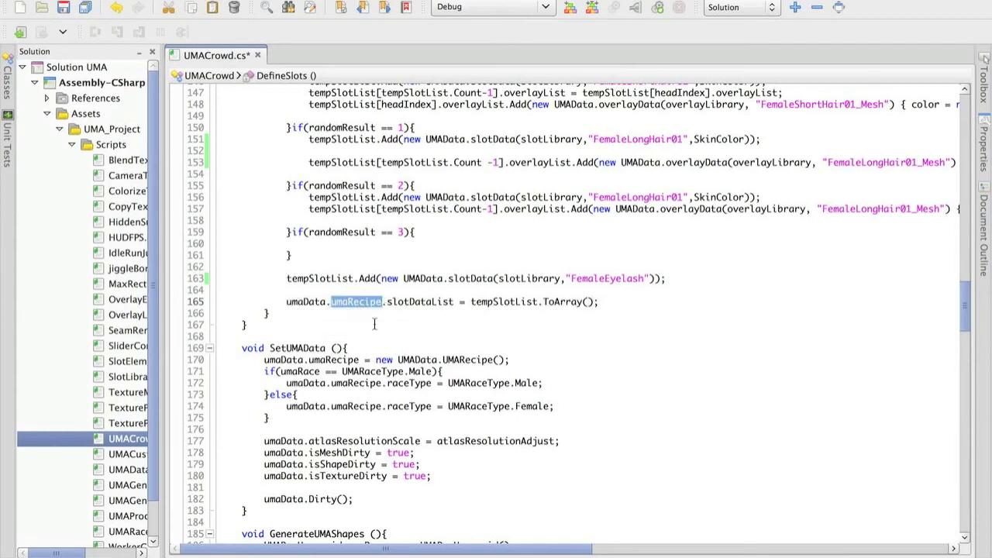
pyautogui.moveTo(292, 302); pyautogui.dragTo(384, 301)
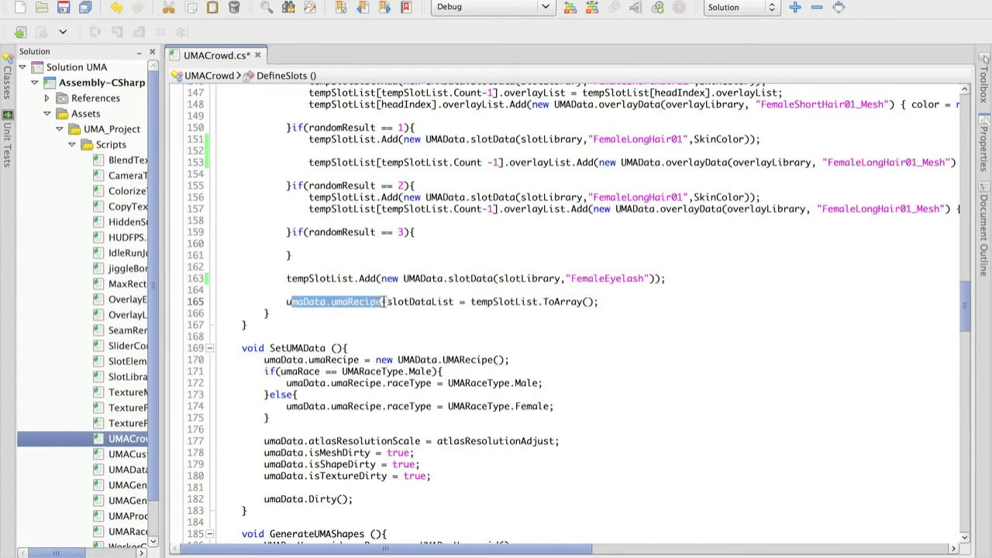
pyautogui.doubleClick(403, 302)
pyautogui.moveTo(287, 302); pyautogui.dragTo(382, 301)
pyautogui.click(385, 325)
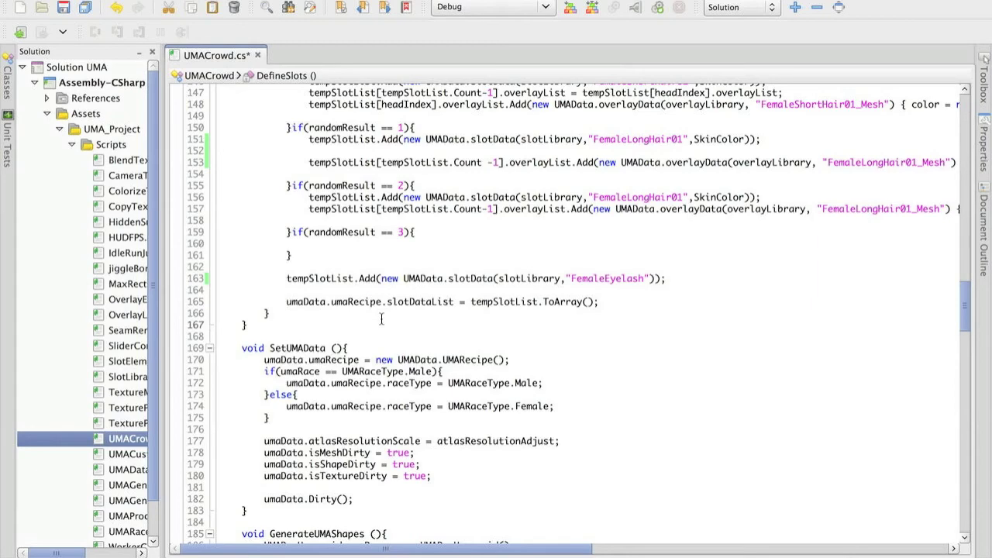
# - Go back up past the start of DefineSlots to the empty Start function and place the cursor after its closing brace
pyautogui.moveTo(967, 308); pyautogui.dragTo(966, 190)
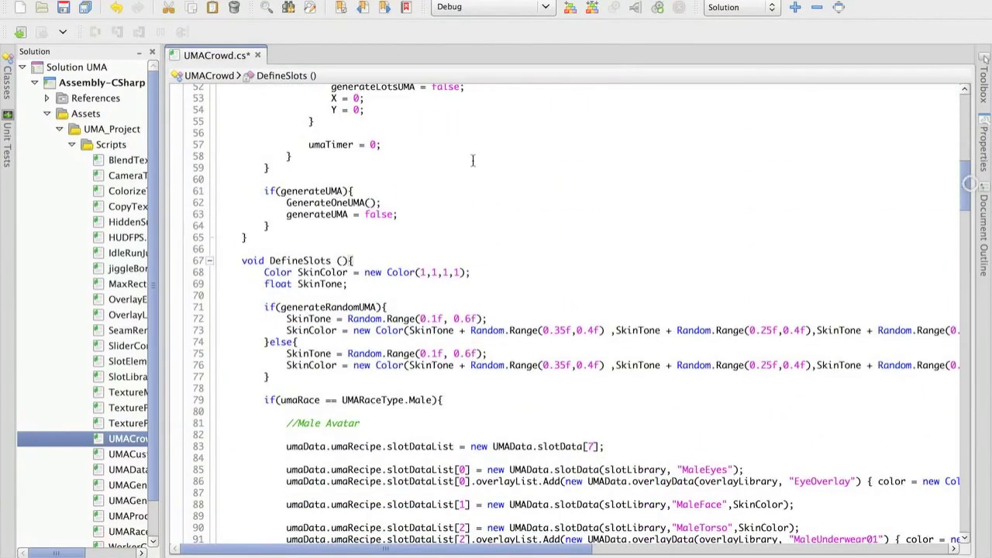
pyautogui.click(448, 166)
pyautogui.scroll(3, 476, 116)
pyautogui.scroll(8, 477, 112)
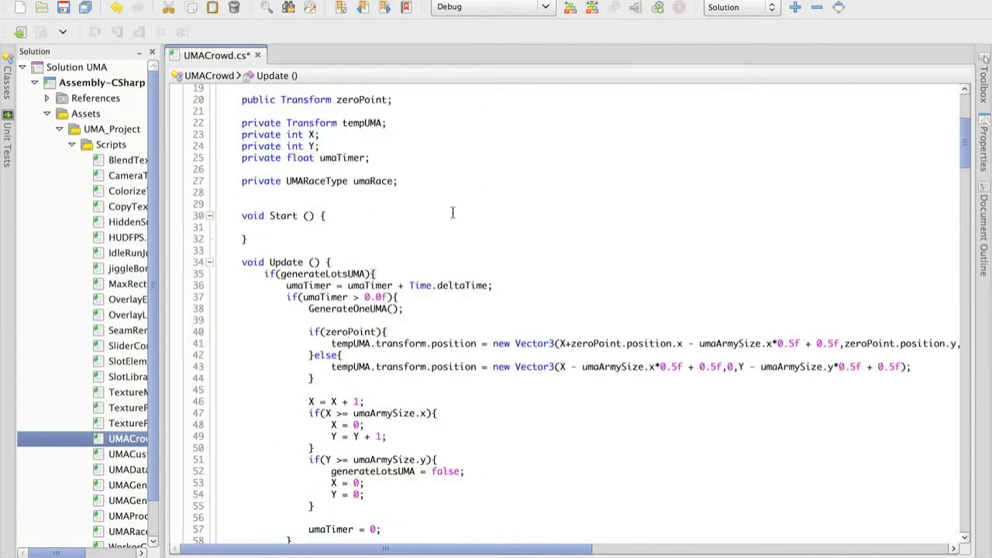
pyautogui.click(358, 237)
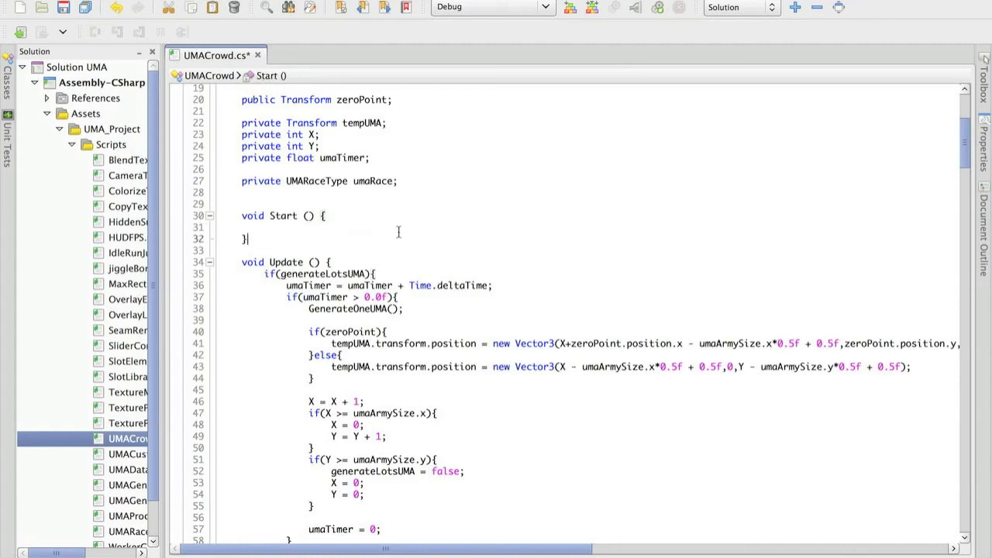